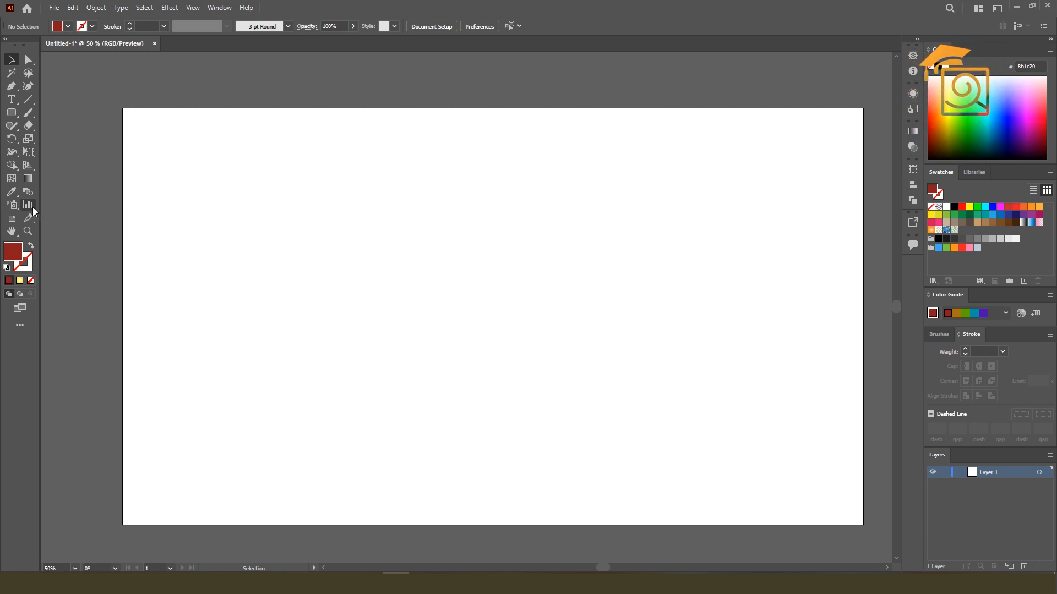
# Tear off the graph tools as a floating panel and place it near the upper right of the artboard
pyautogui.click(32, 207)
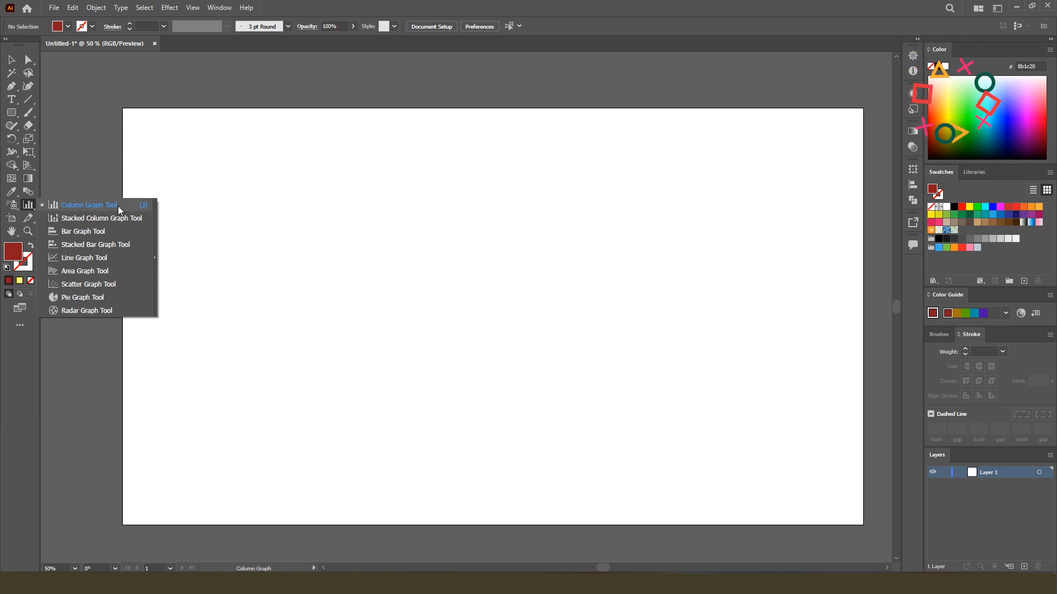
pyautogui.click(146, 206)
pyautogui.click(11, 60)
pyautogui.moveTo(103, 217); pyautogui.dragTo(643, 116)
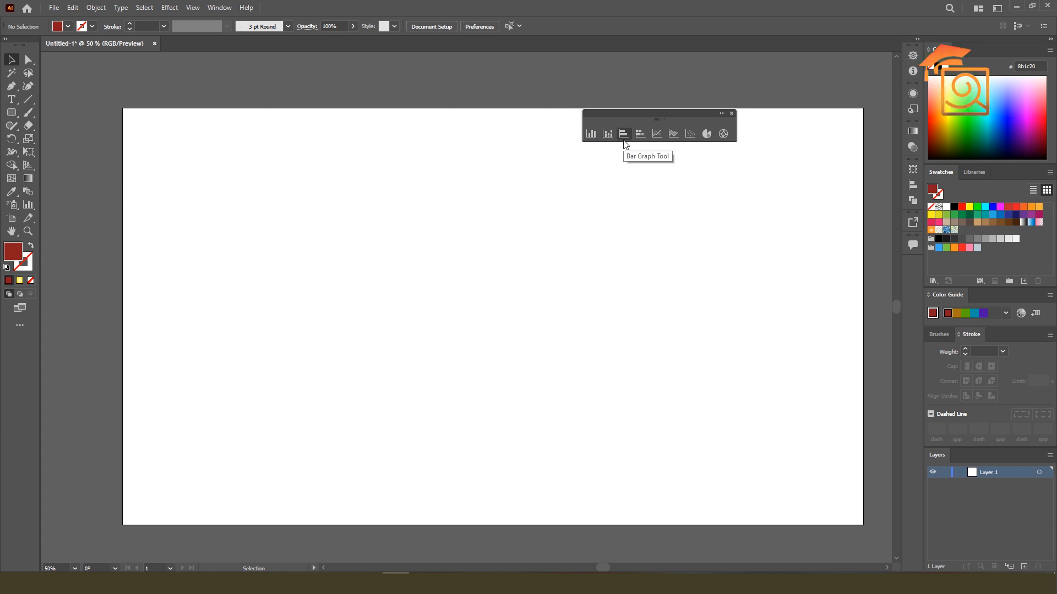
# Switch to the Chrome browser and search Google Images for infographic design examples
pyautogui.click(396, 583)
pyautogui.click(329, 33)
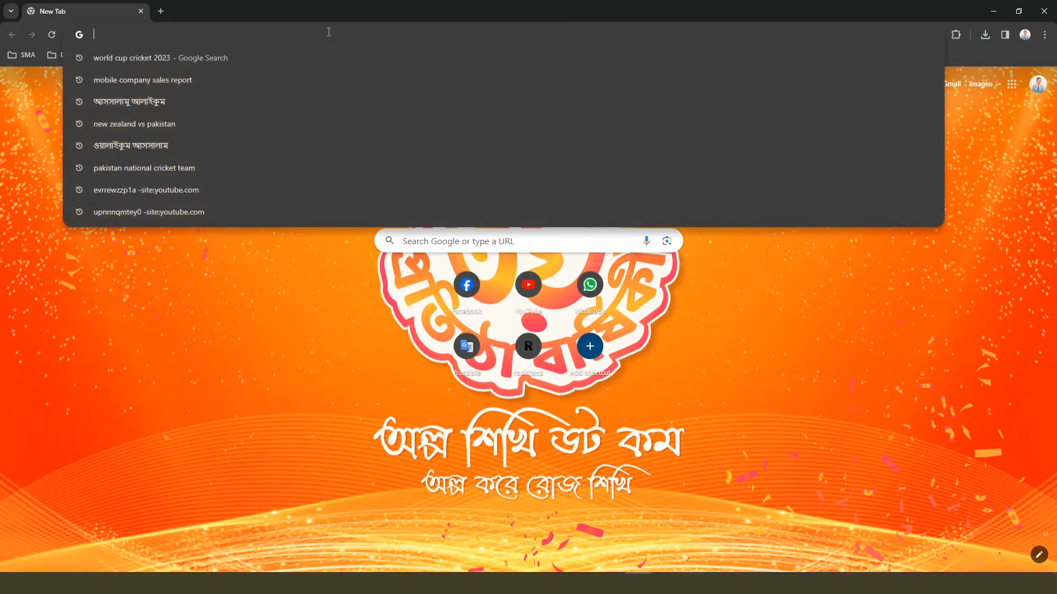
pyautogui.write('ionfo')
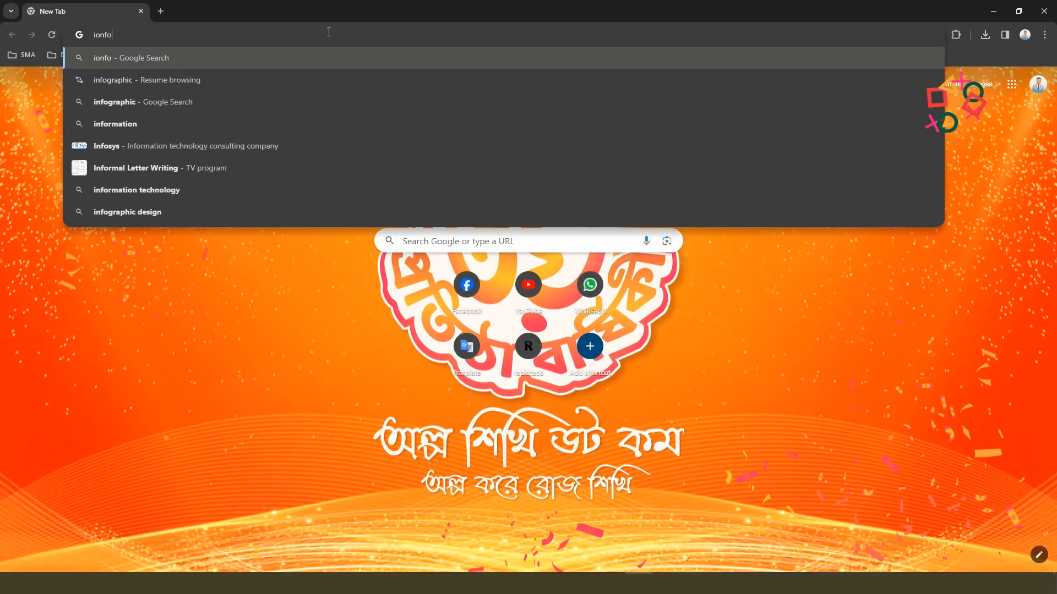
pyautogui.press('Down')
pyautogui.press('Down')
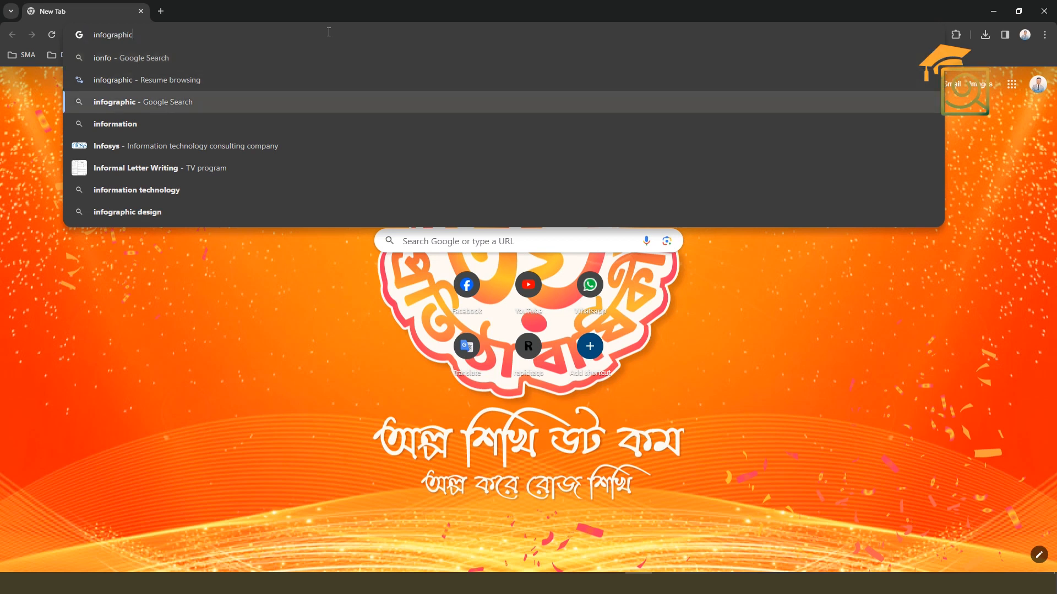
pyautogui.press('Return')
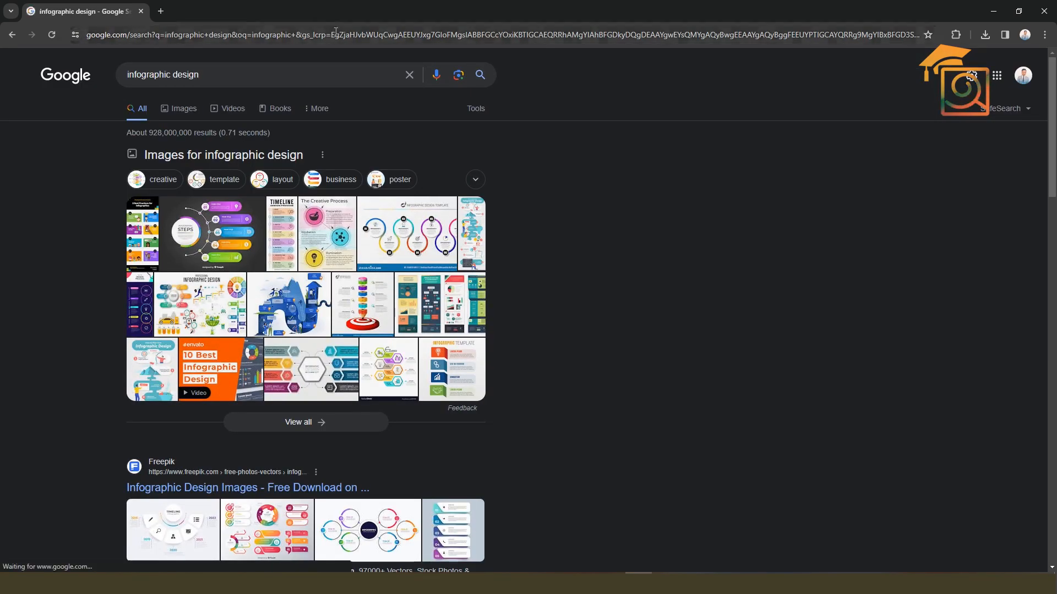
pyautogui.click(174, 111)
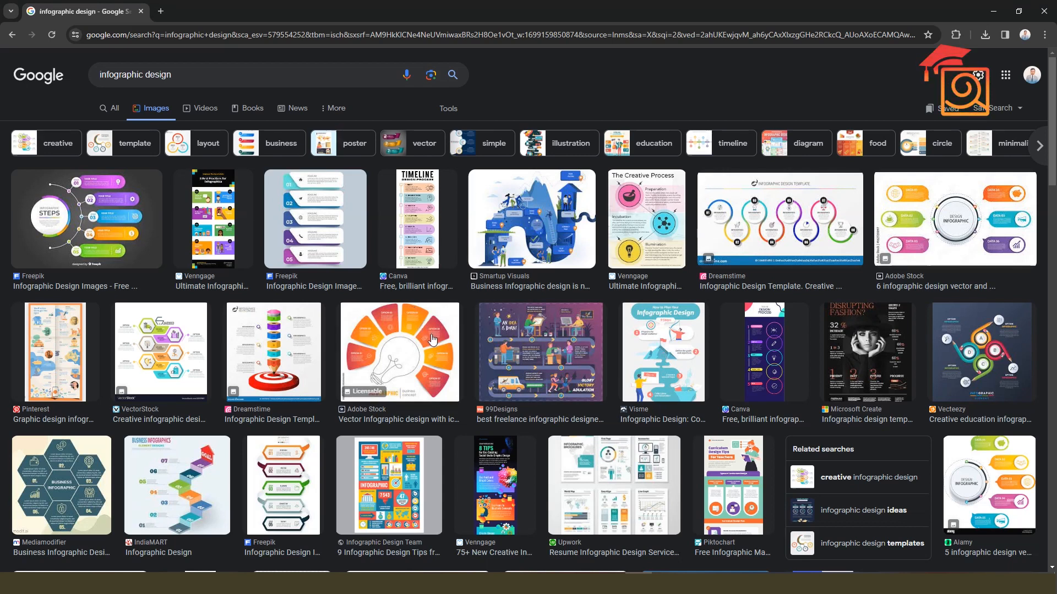
# Browse the infographic image results, previewing the Fiverr sheet and the Dreamstime timeline template with its related designs
pyautogui.scroll(-2, 435, 377)
pyautogui.scroll(-2, 435, 377)
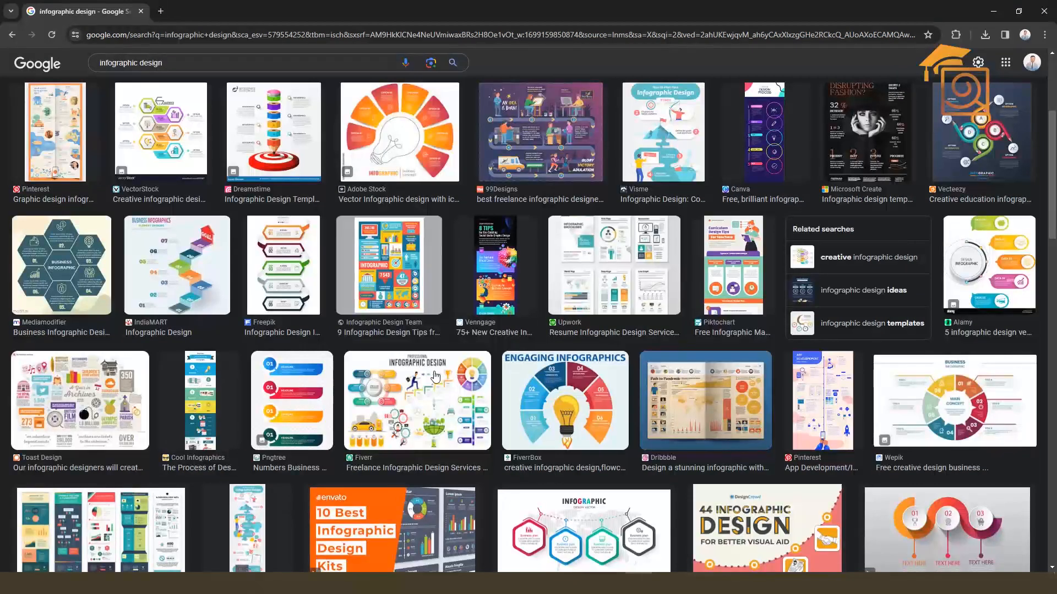
pyautogui.scroll(-2, 435, 376)
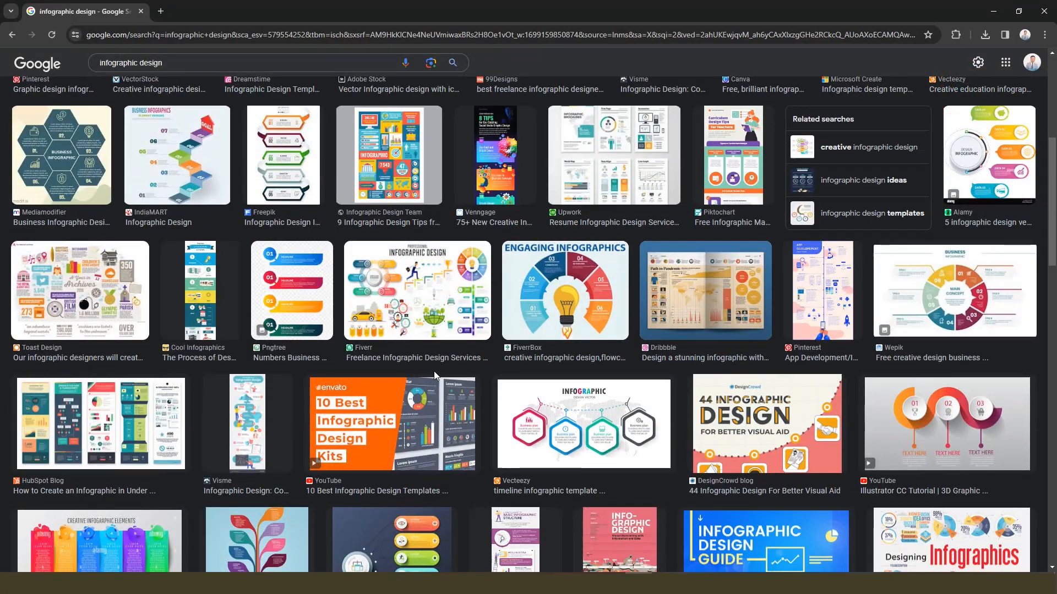
pyautogui.click(424, 358)
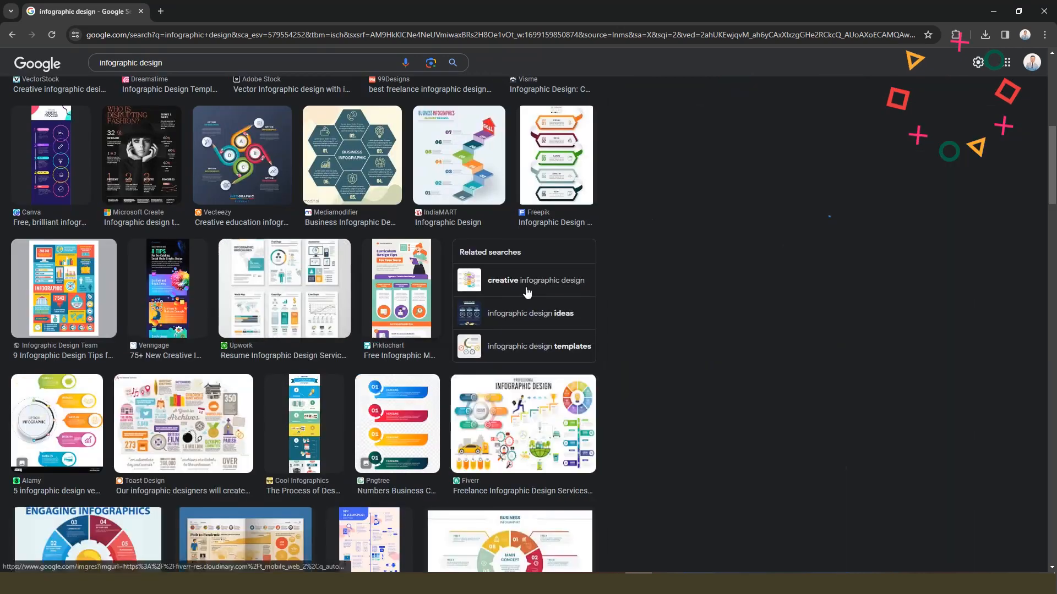
pyautogui.scroll(8, 359, 352)
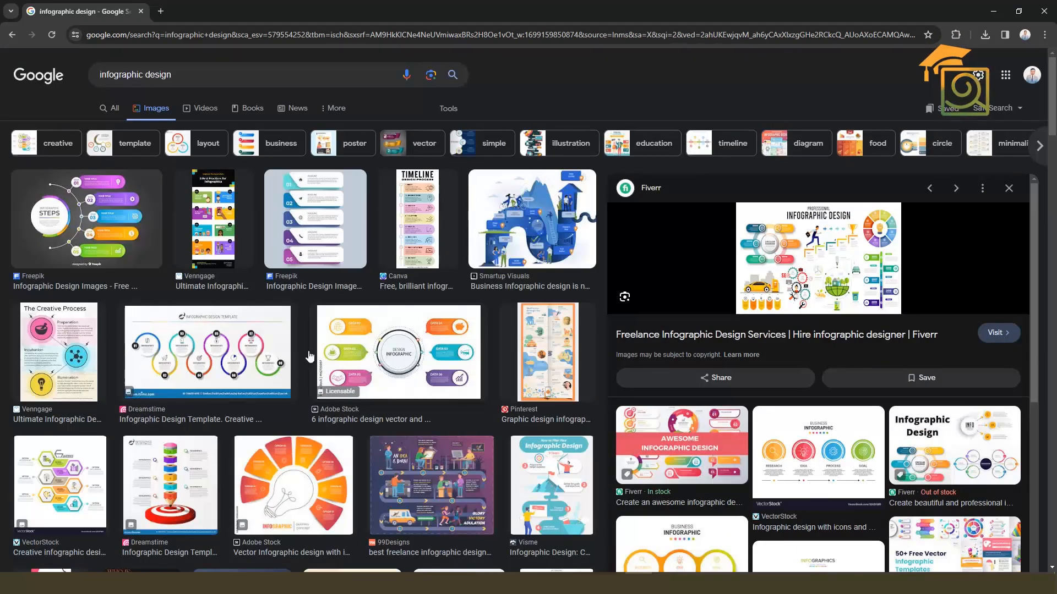
pyautogui.click(273, 354)
pyautogui.scroll(-6, 793, 358)
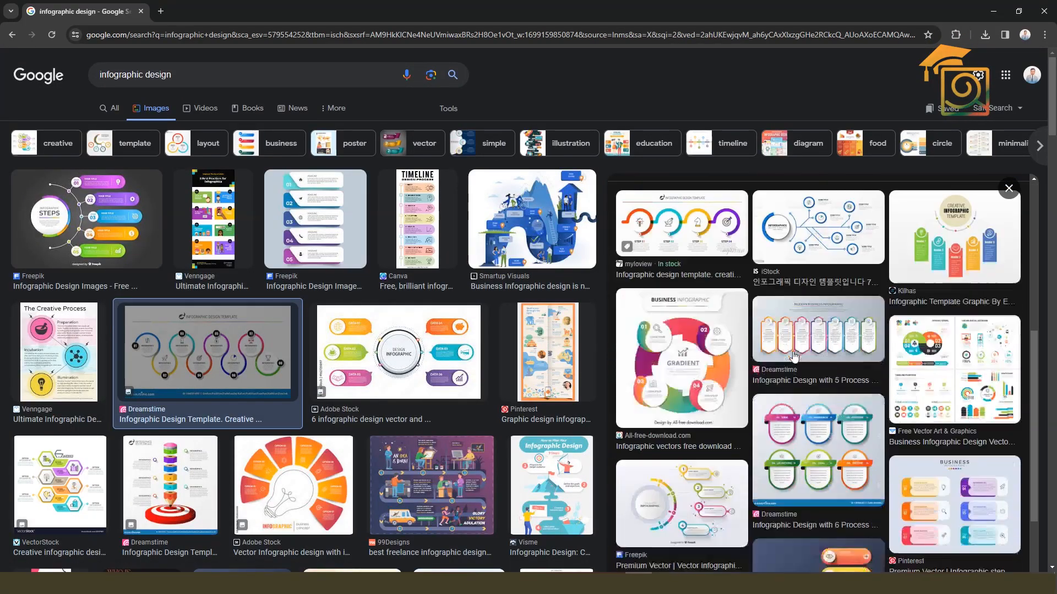
pyautogui.press('Escape')
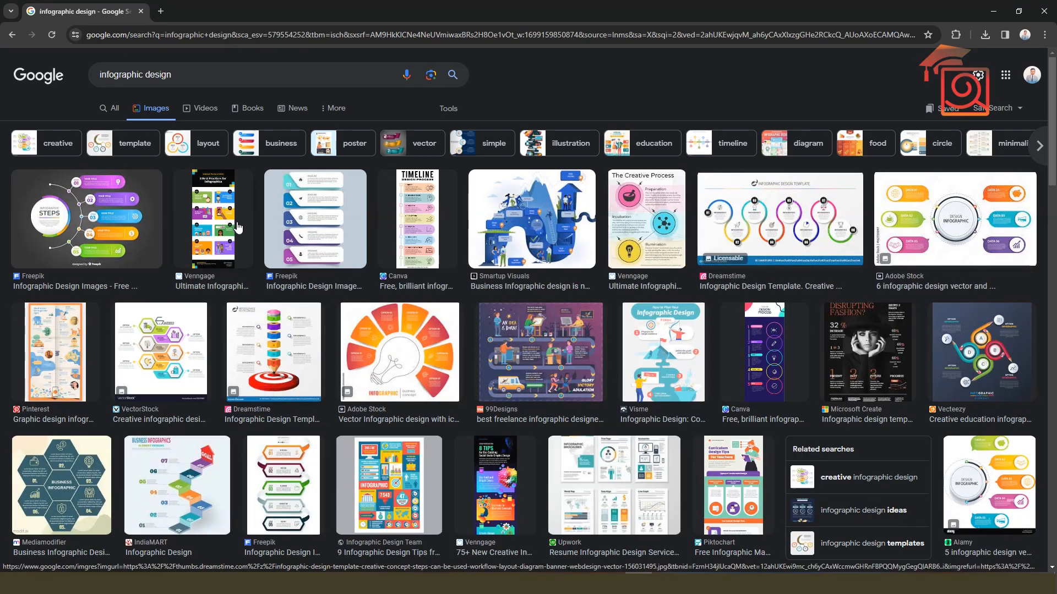
# Preview the Freepik Infographic Steps image and the Dreamstime template, examining the related designs for each
pyautogui.click(113, 217)
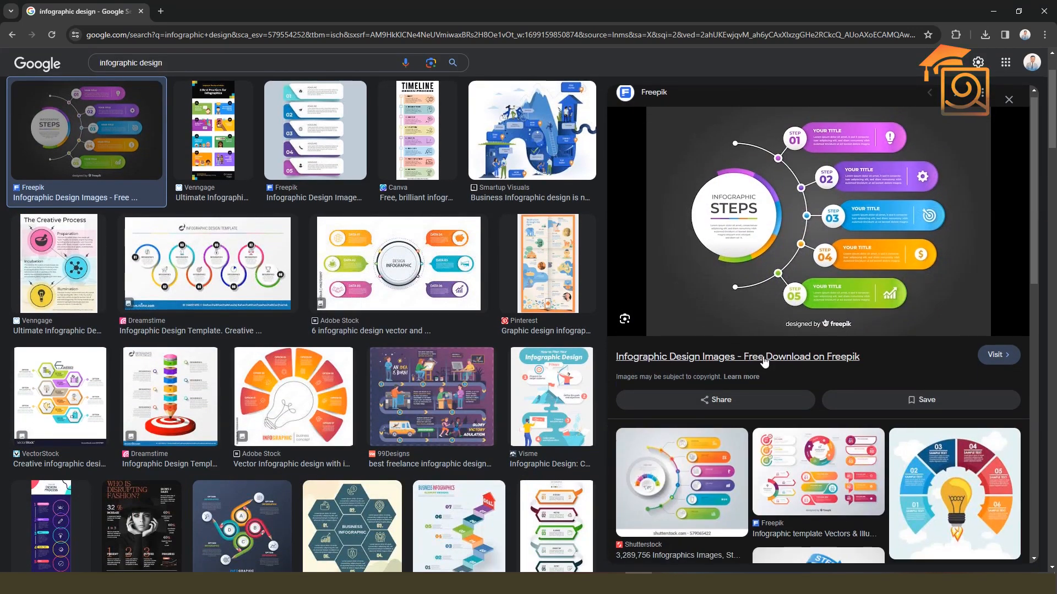
pyautogui.scroll(-2, 763, 360)
pyautogui.scroll(-2, 763, 361)
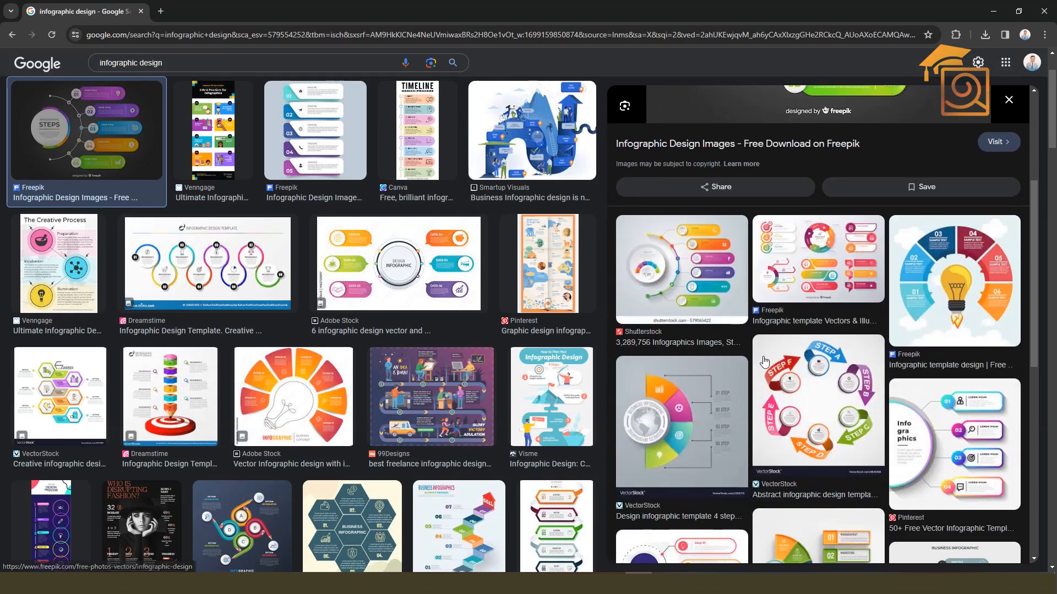
pyautogui.click(215, 245)
pyautogui.scroll(-5, 836, 320)
pyautogui.click(773, 262)
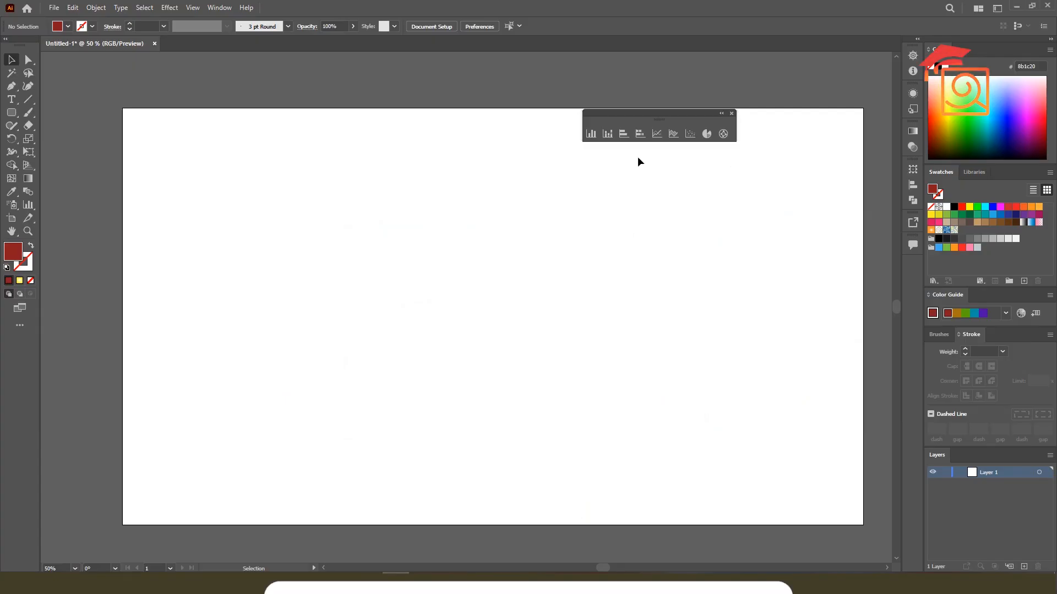
# Open the Graph Type settings of the Column Graph tool in Illustrator and examine the available option categories
pyautogui.click(589, 137)
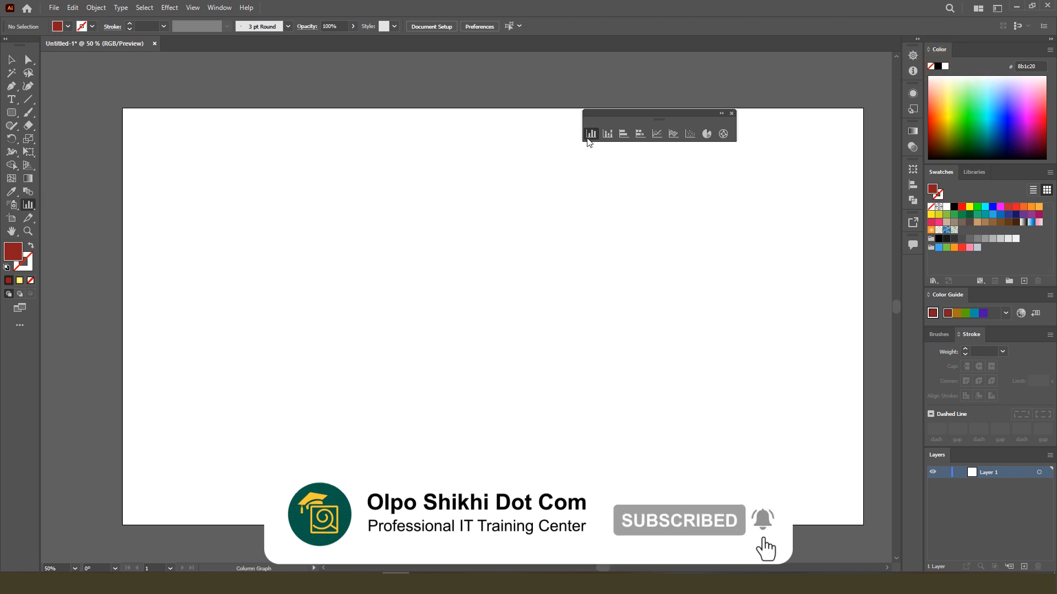
pyautogui.doubleClick(590, 133)
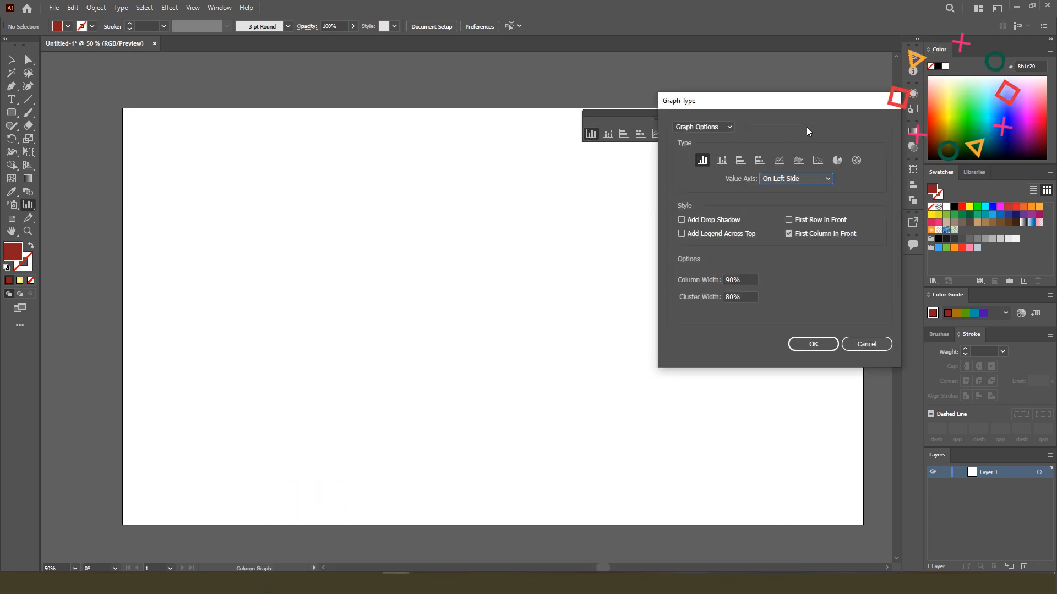
pyautogui.moveTo(785, 102); pyautogui.dragTo(700, 101)
pyautogui.click(614, 122)
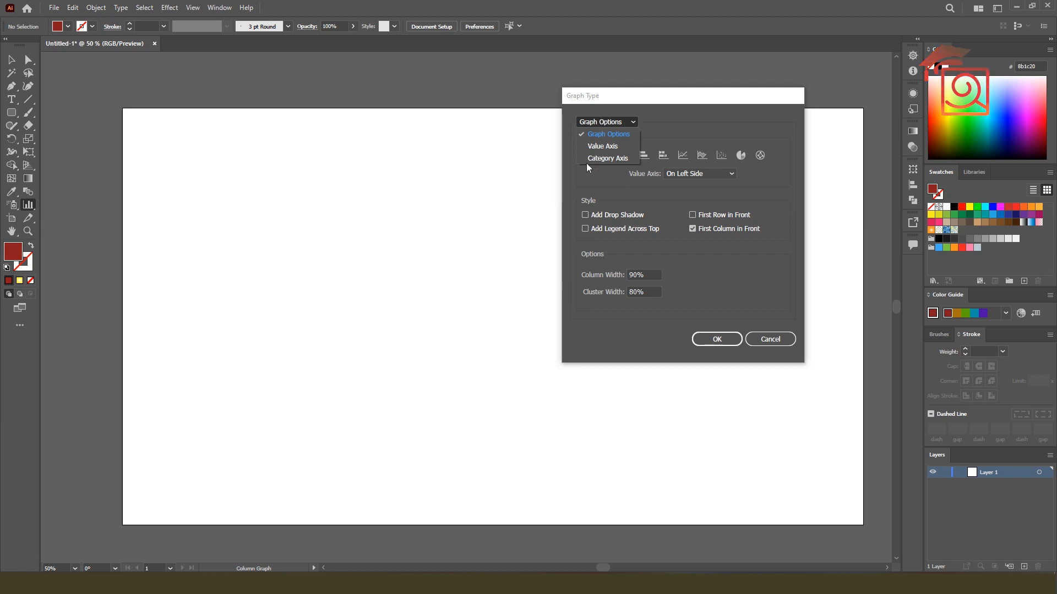
pyautogui.click(611, 134)
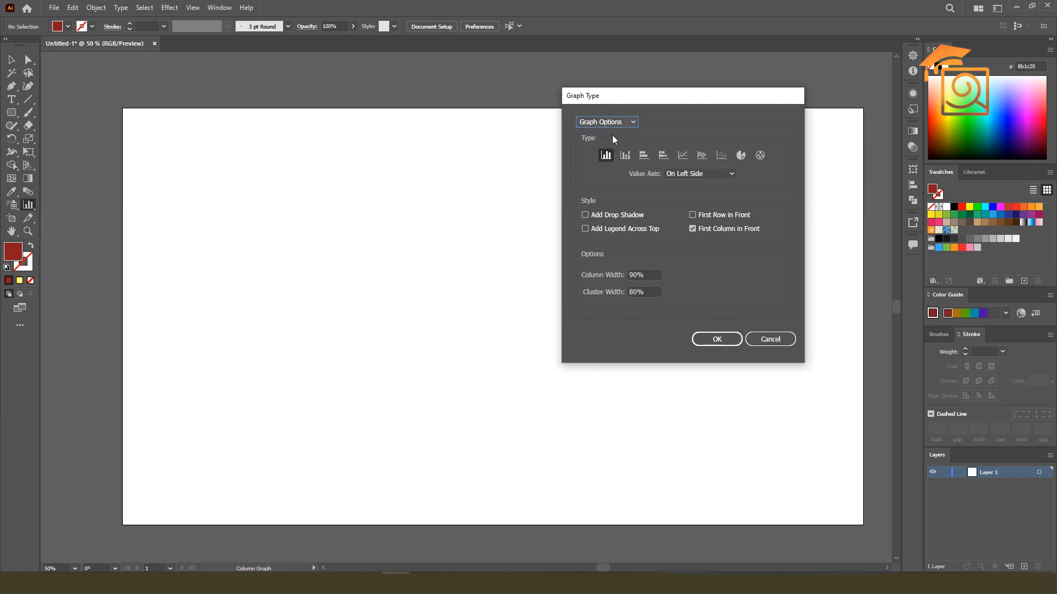
pyautogui.moveTo(649, 100); pyautogui.dragTo(749, 100)
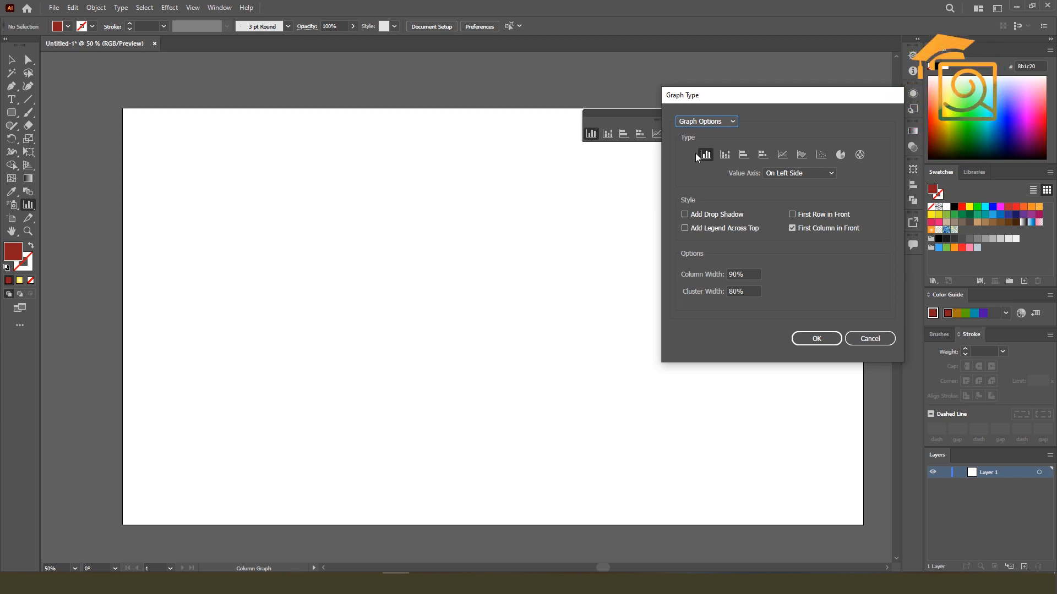
# Review the value axis placement and column width settings for column graphs, and dismiss the settings without changes
pyautogui.click(725, 124)
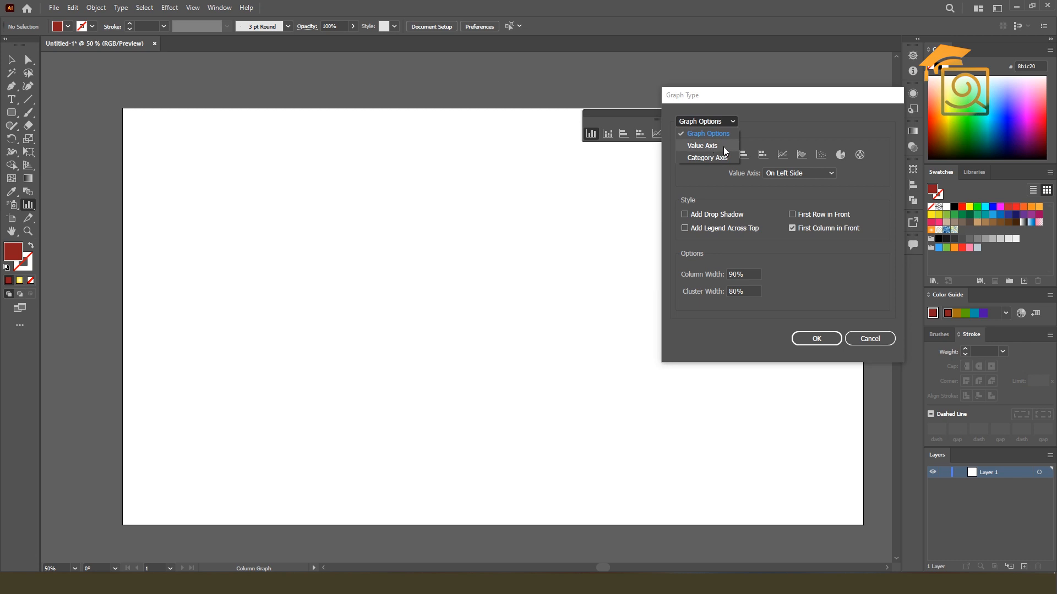
pyautogui.click(715, 124)
pyautogui.click(794, 173)
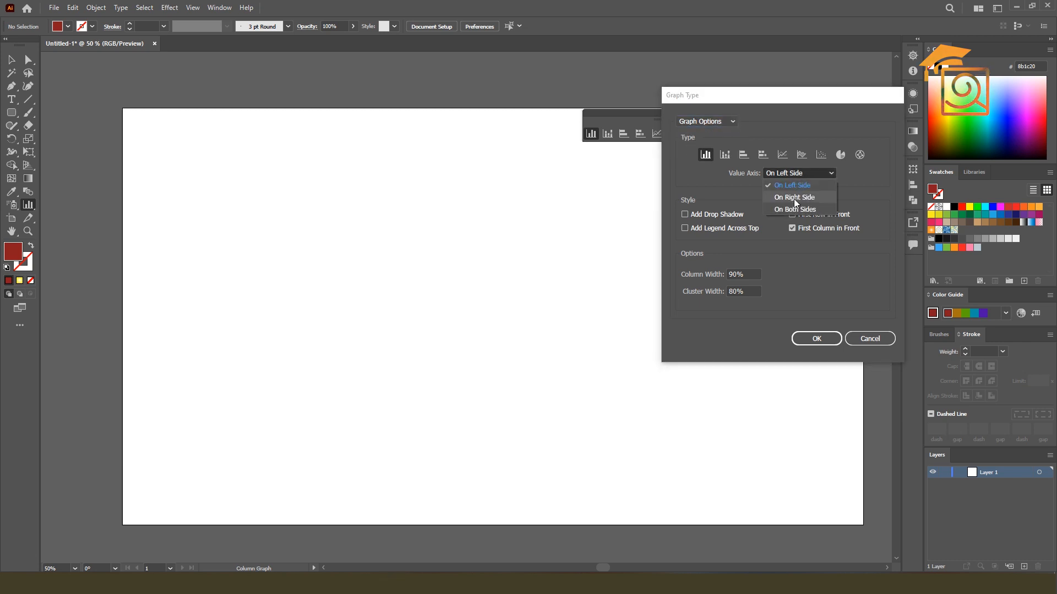
pyautogui.click(740, 181)
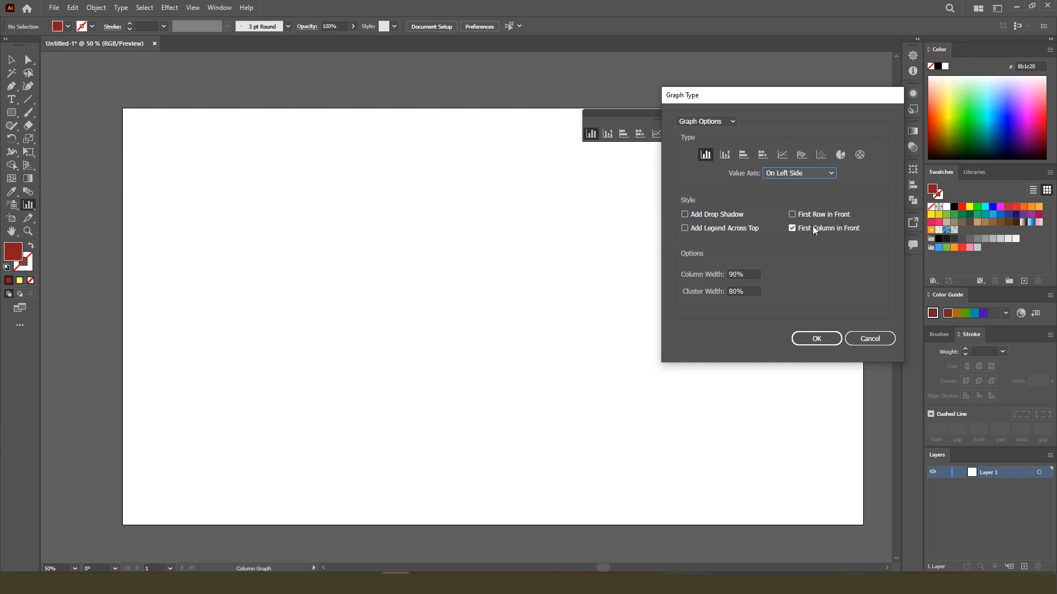
pyautogui.click(737, 274)
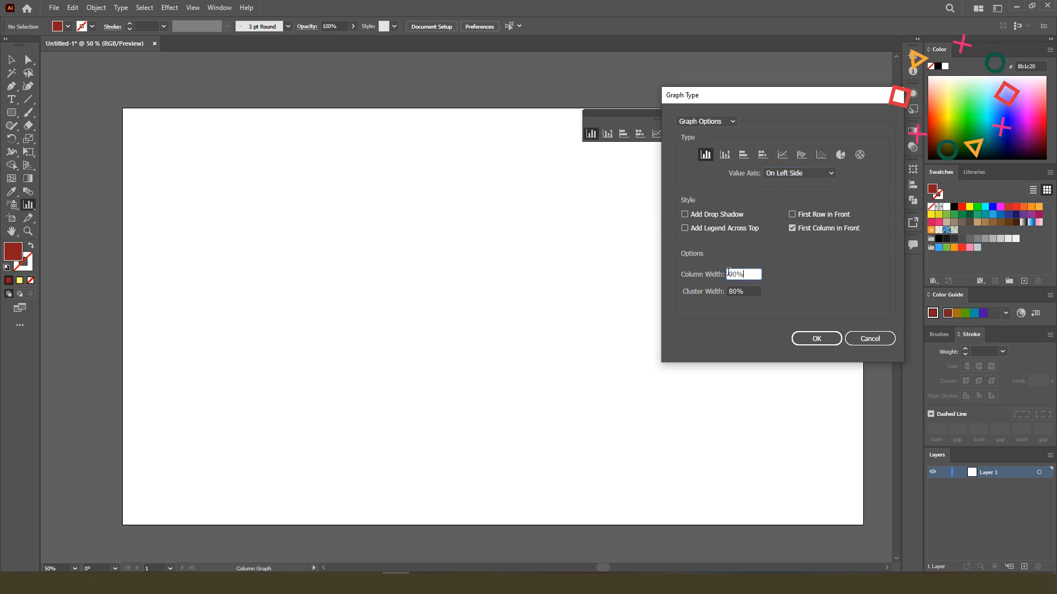
pyautogui.click(871, 337)
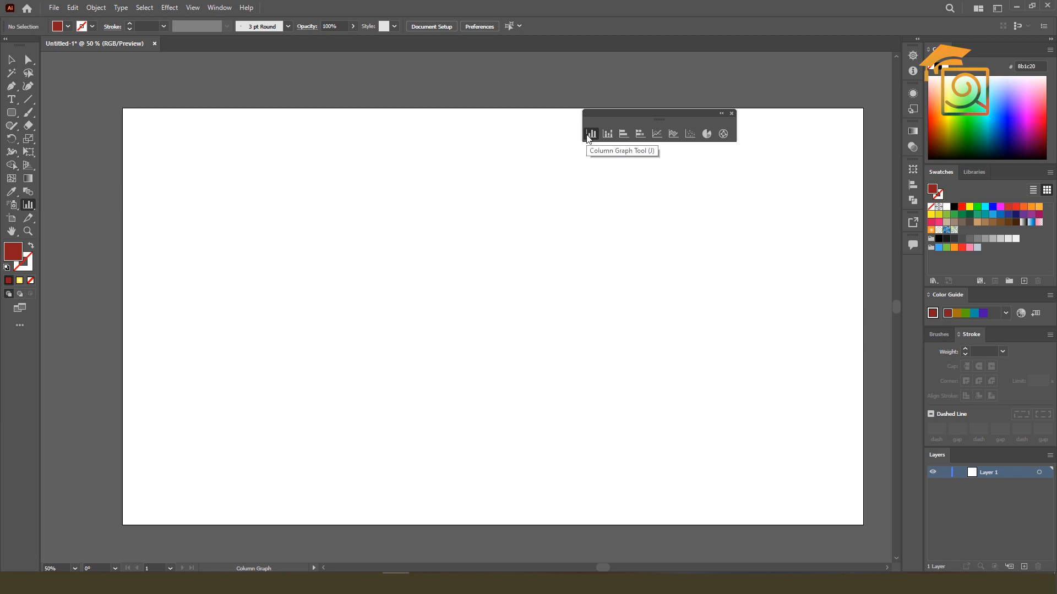
# Try drawing a column graph about 425 by 396 px on the artboard, close its data window and undo the graph
pyautogui.moveTo(261, 181); pyautogui.dragTo(423, 333)
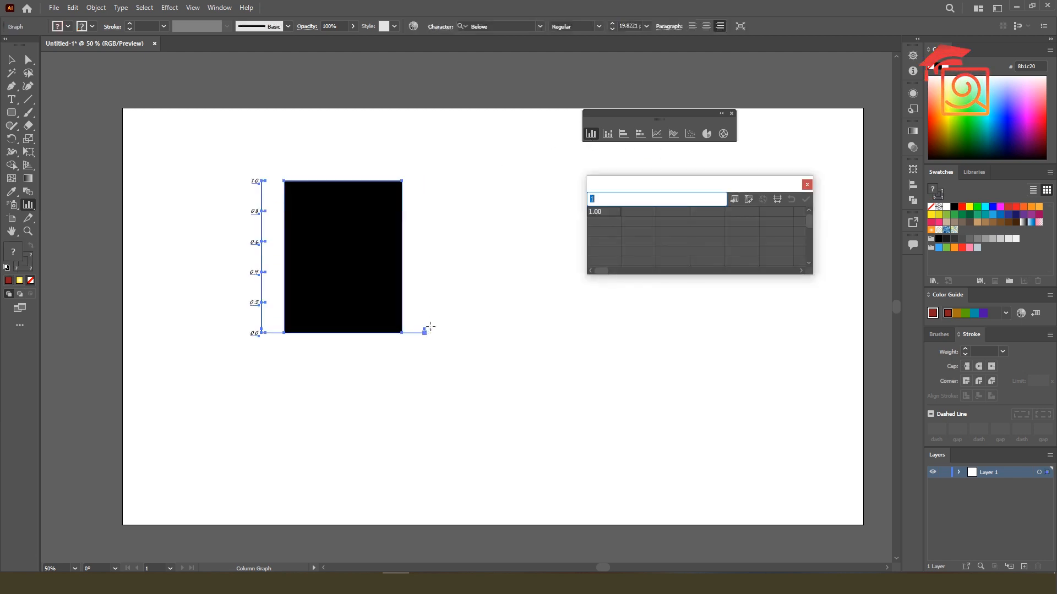
pyautogui.click(807, 184)
pyautogui.hotkey('ctrl', 'z')
# Create a column graph by exact size, 424.8713 px wide and 396.3564 px high, close its data window and delete the graph
pyautogui.click(418, 239)
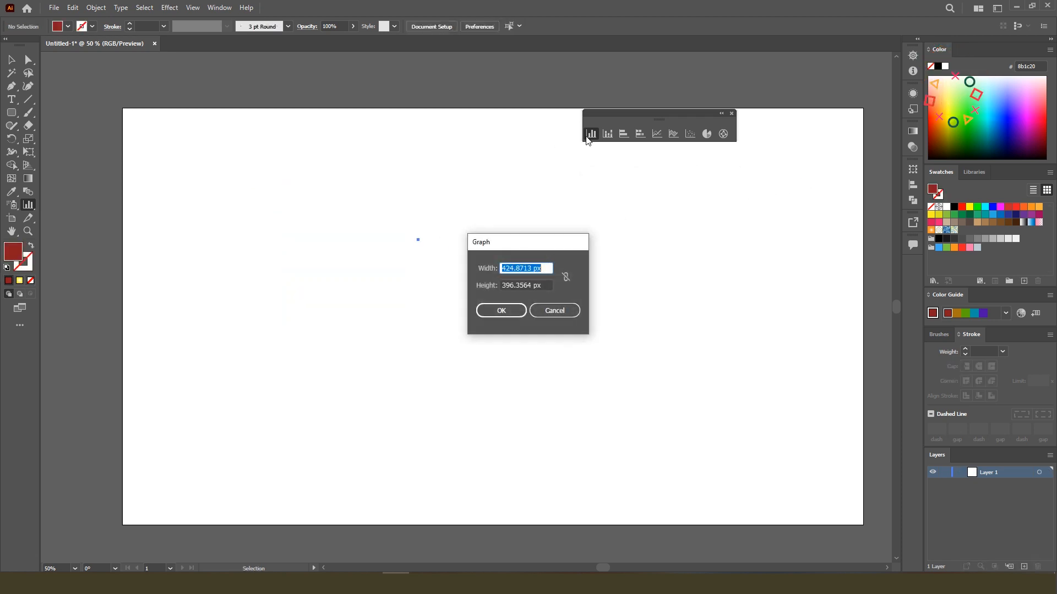
pyautogui.click(502, 309)
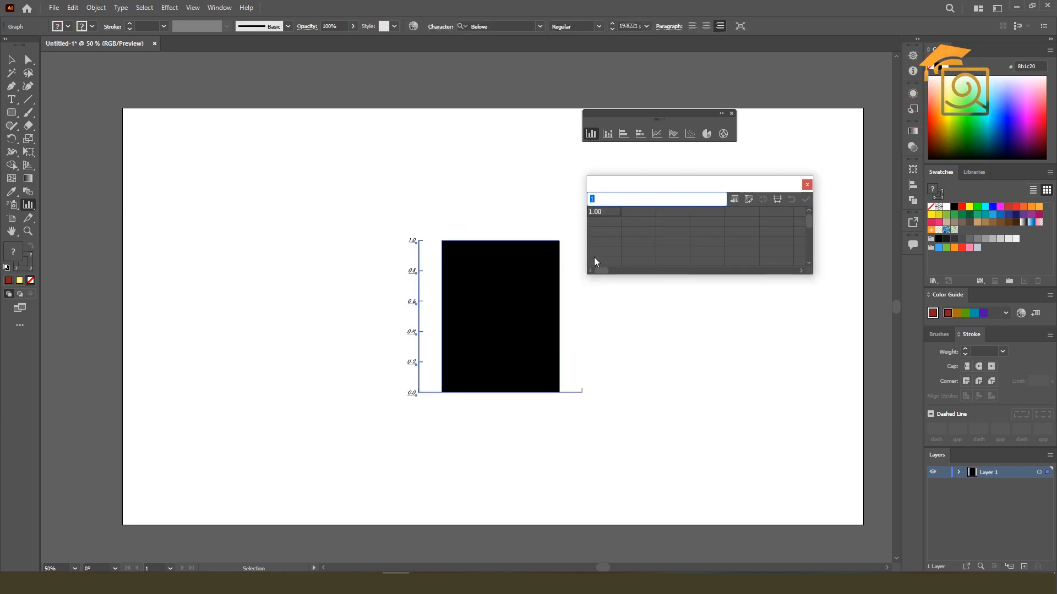
pyautogui.click(807, 185)
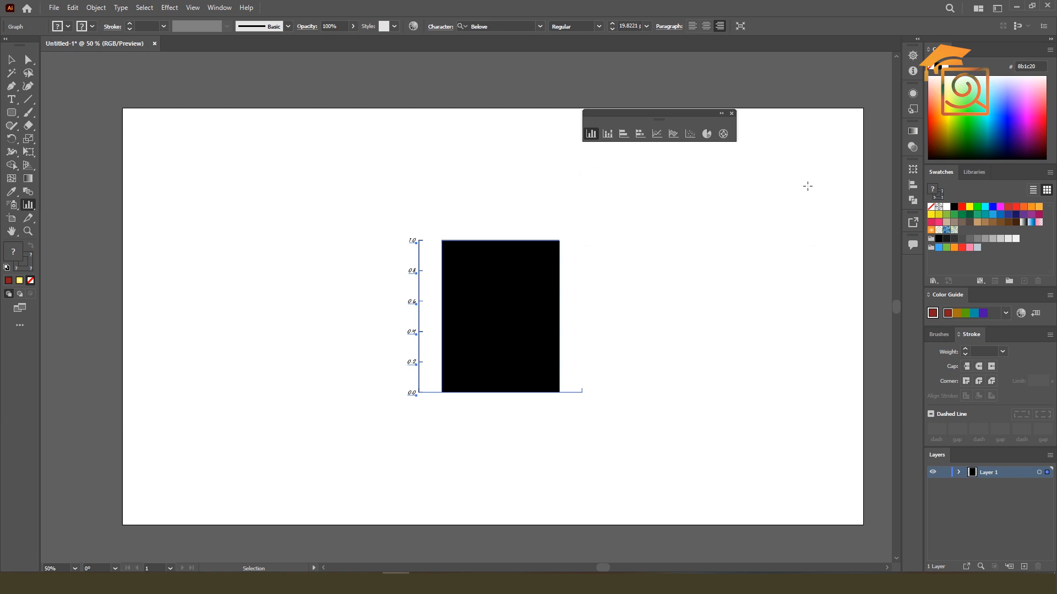
pyautogui.press('Delete')
# Draw a large column graph over the left half of the artboard and move its data window closer beside it
pyautogui.moveTo(216, 173); pyautogui.dragTo(502, 418)
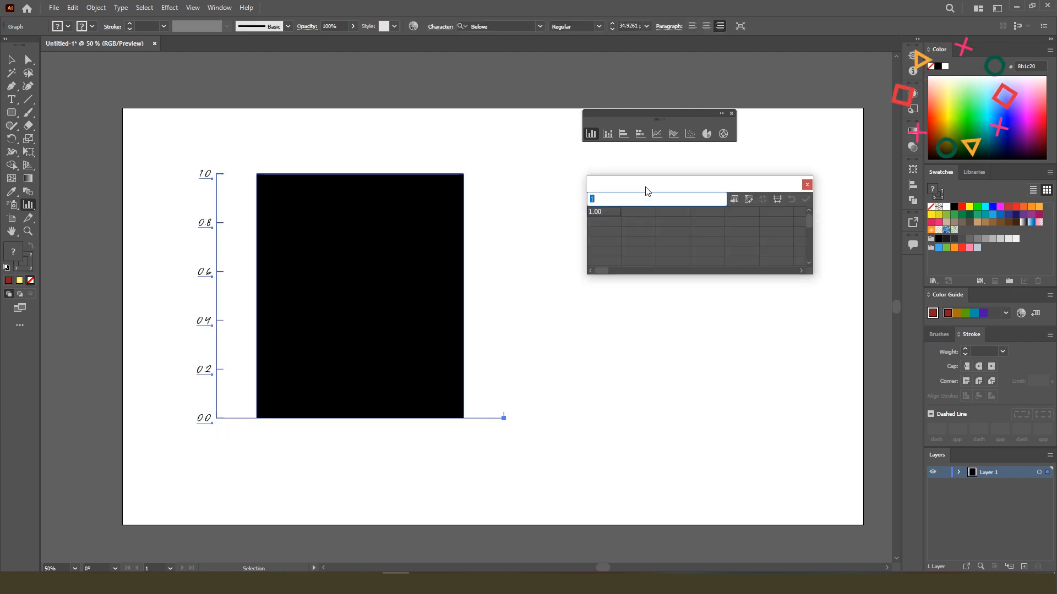
pyautogui.moveTo(646, 191); pyautogui.dragTo(576, 211)
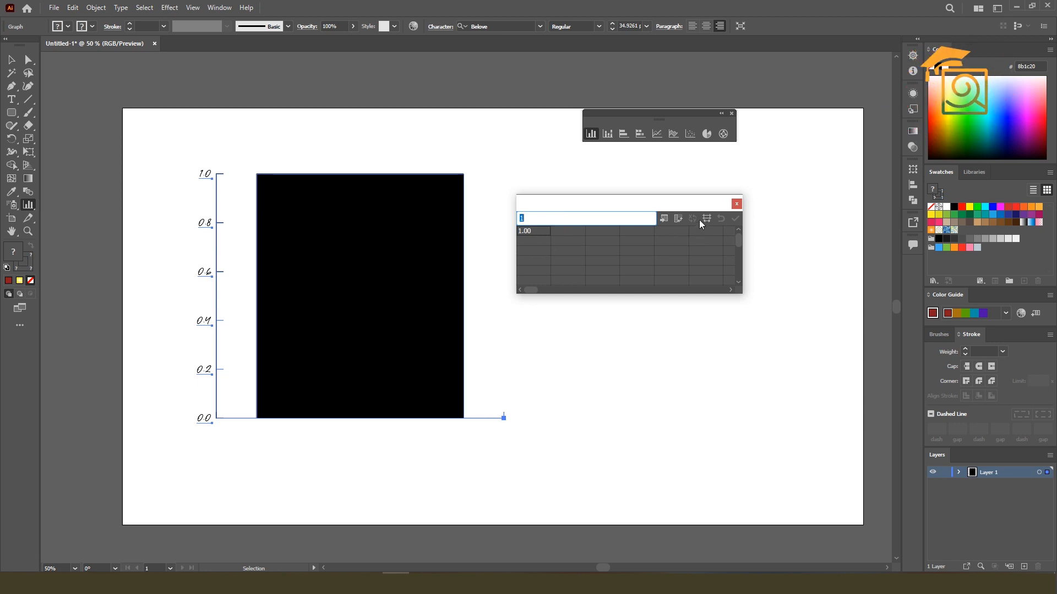
# Look at the graph data import dialog and the cell style settings for decimals and column width, cancelling both
pyautogui.click(663, 219)
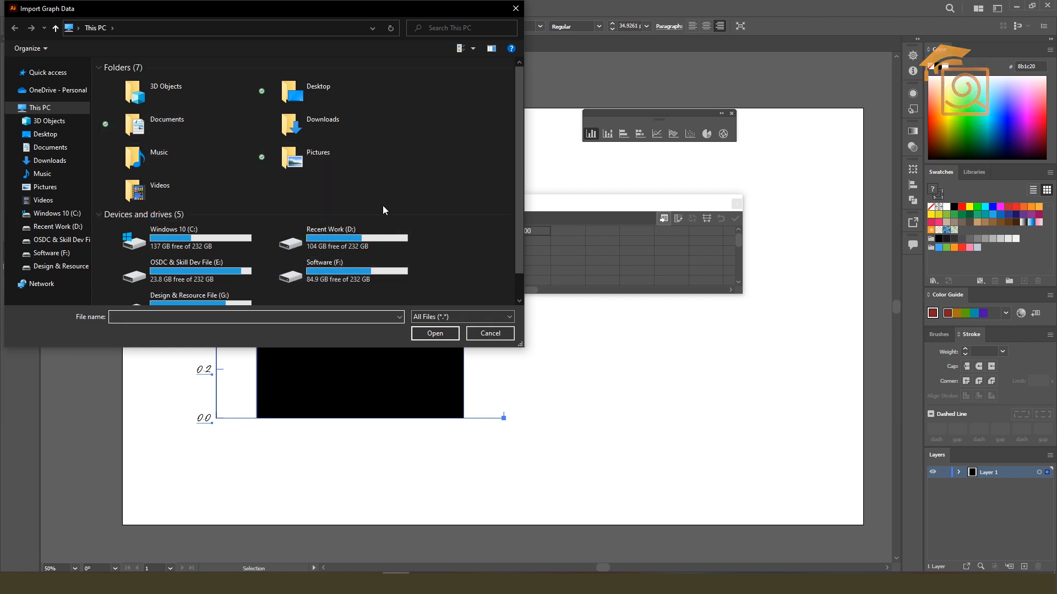
pyautogui.click(490, 333)
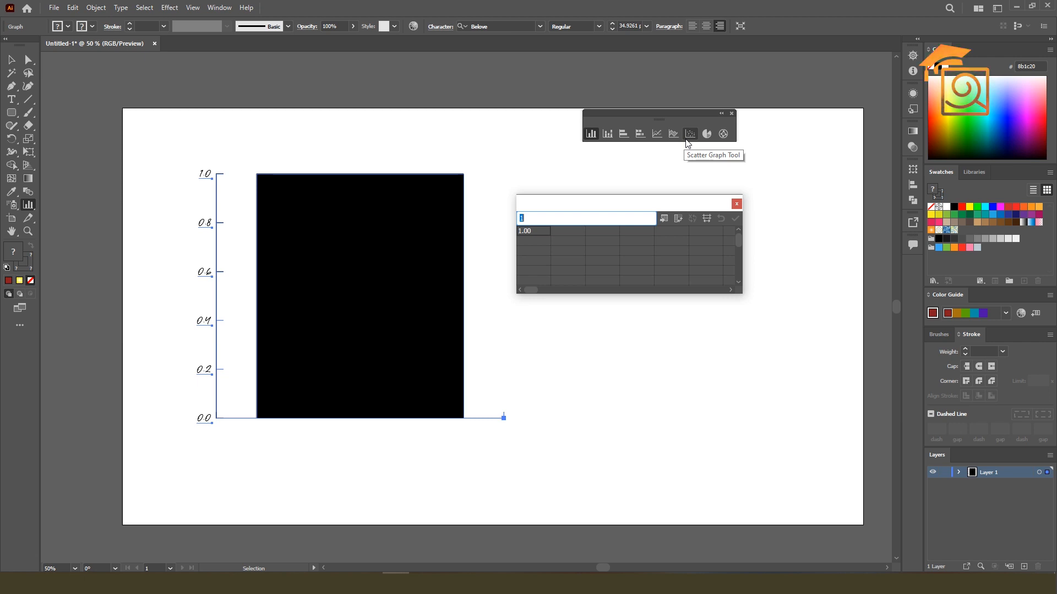
pyautogui.click(705, 222)
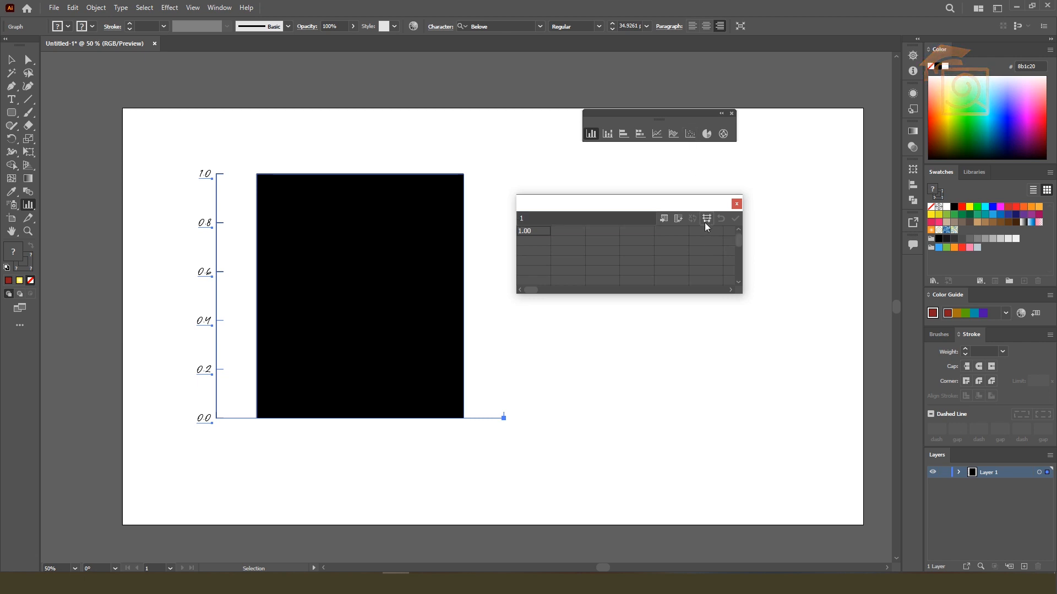
pyautogui.moveTo(554, 244); pyautogui.dragTo(731, 185)
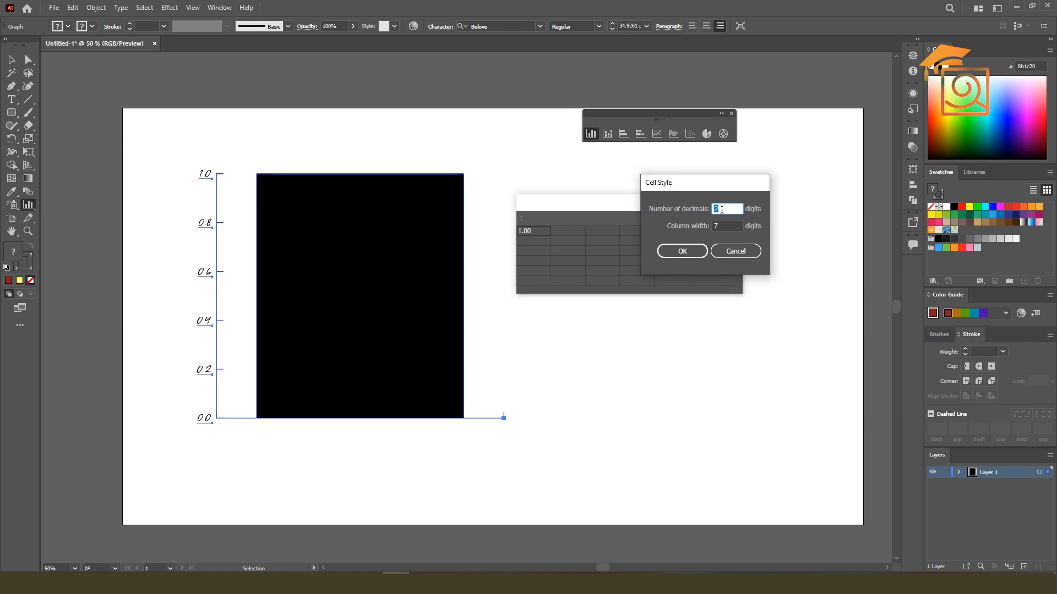
pyautogui.click(725, 227)
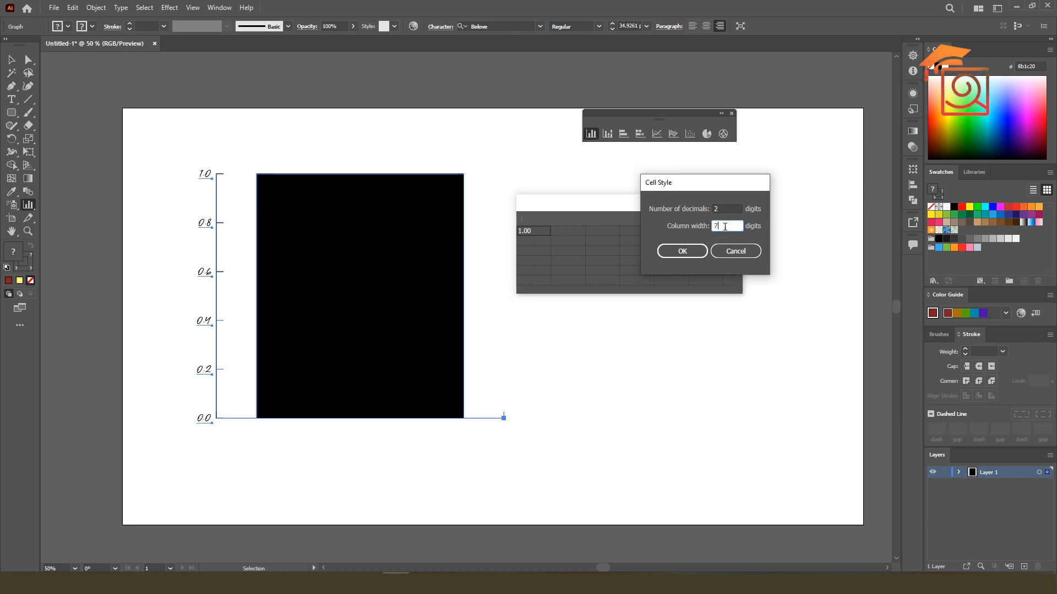
pyautogui.click(734, 256)
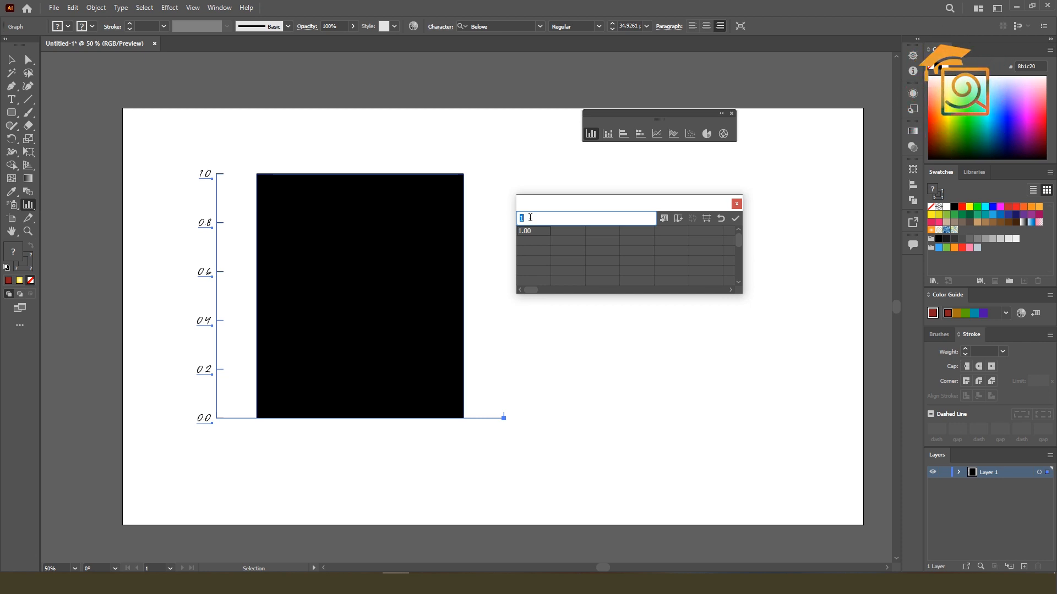
# Enter the labels Desktop, Mobile, Tablet, Ipad and Earphone across the first row of the graph data
pyautogui.write('D')
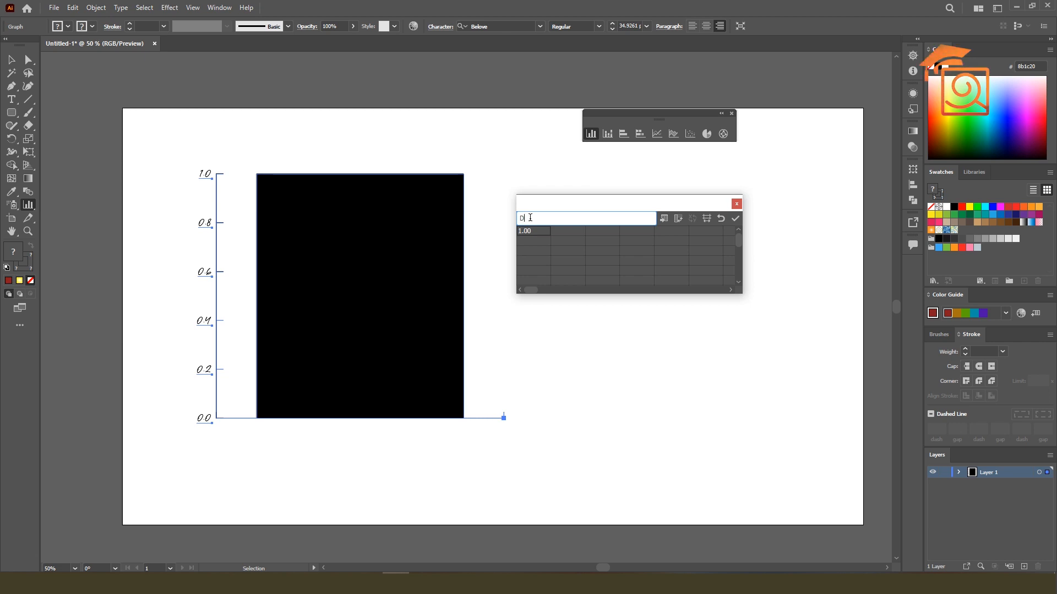
pyautogui.write('Ee')
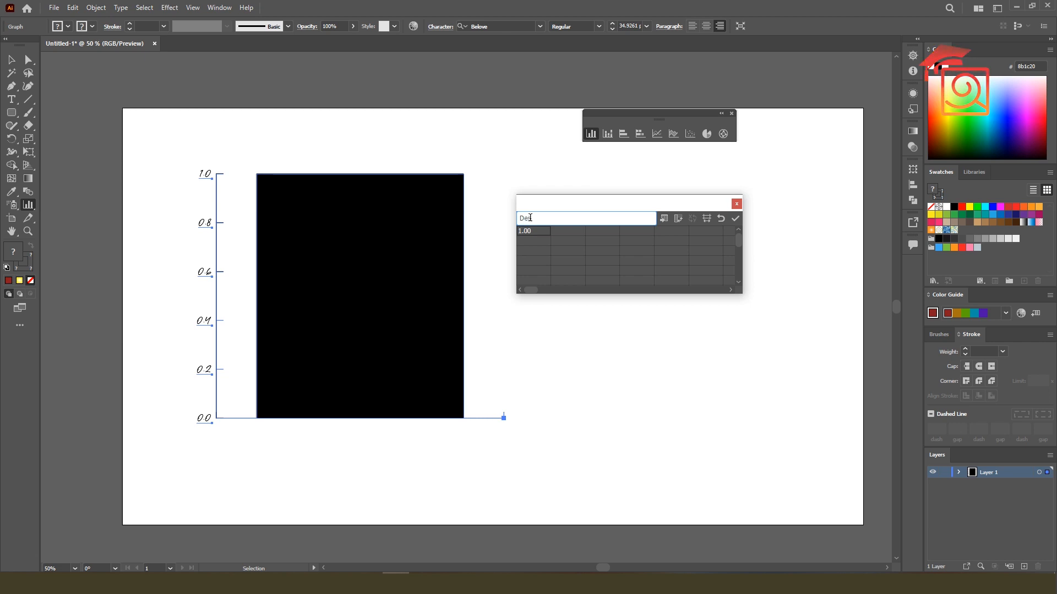
pyautogui.write('sktop')
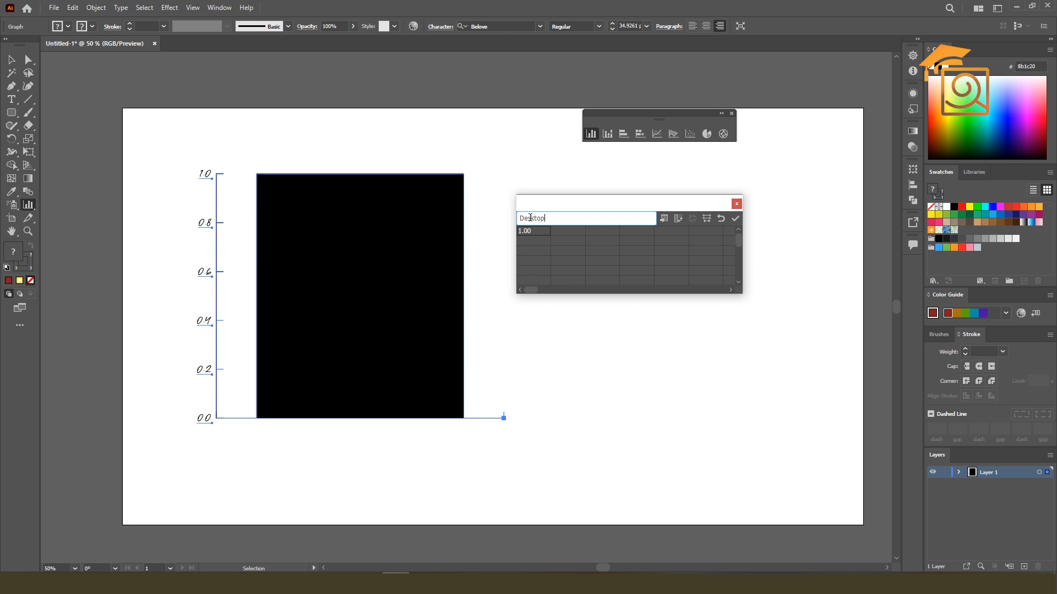
pyautogui.press('Tab')
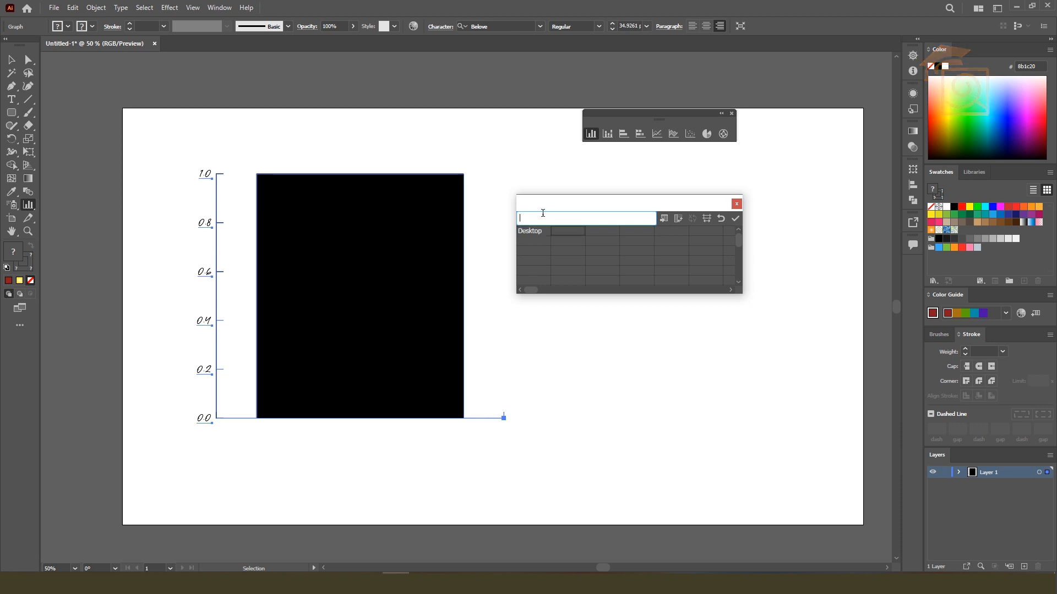
pyautogui.write('Mobile')
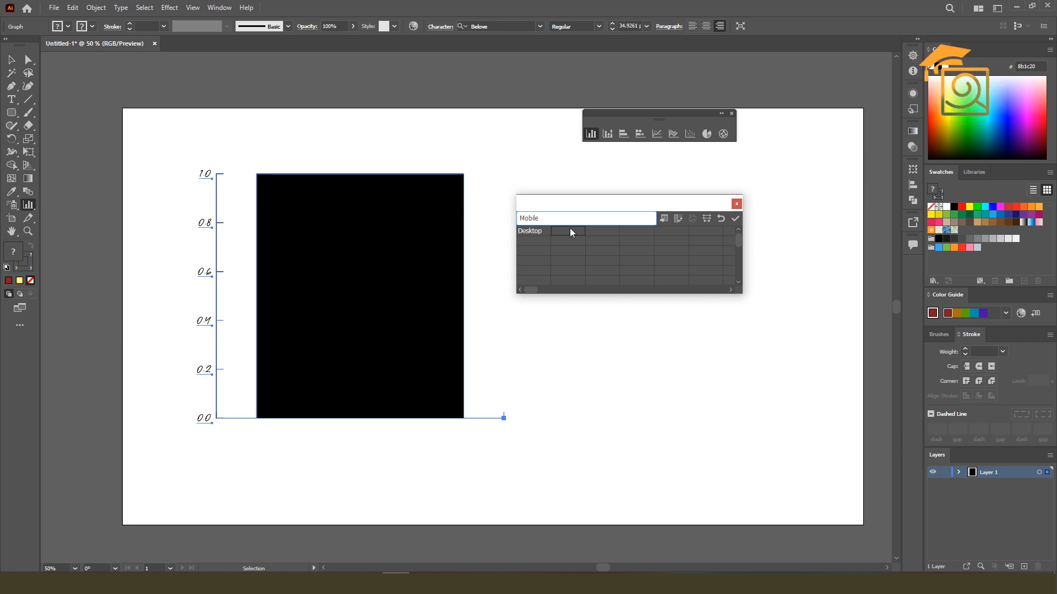
pyautogui.press('Tab')
pyautogui.write('Tablet')
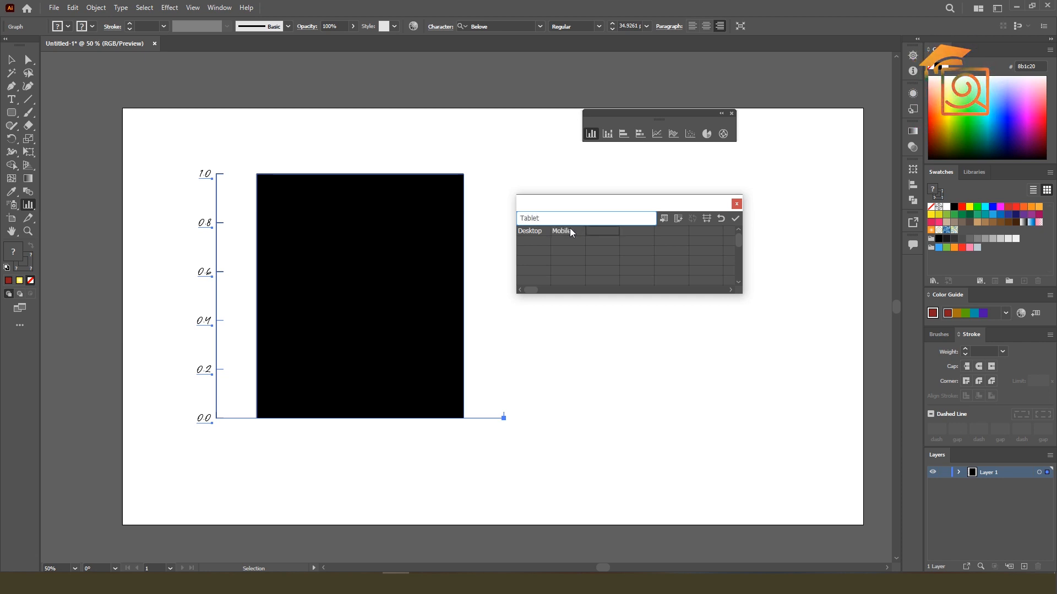
pyautogui.press('Tab')
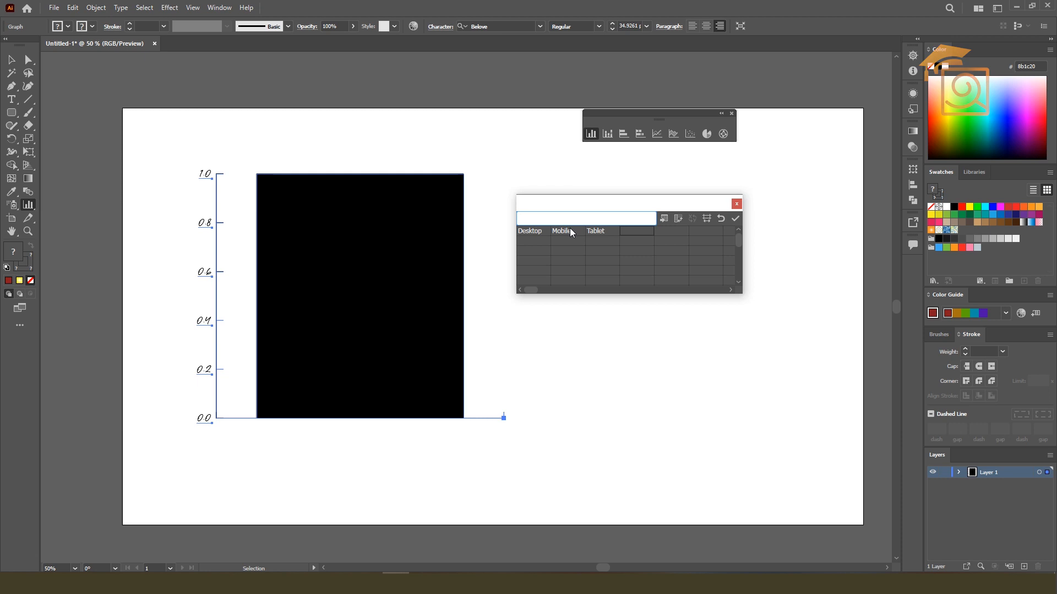
pyautogui.write('Ipad')
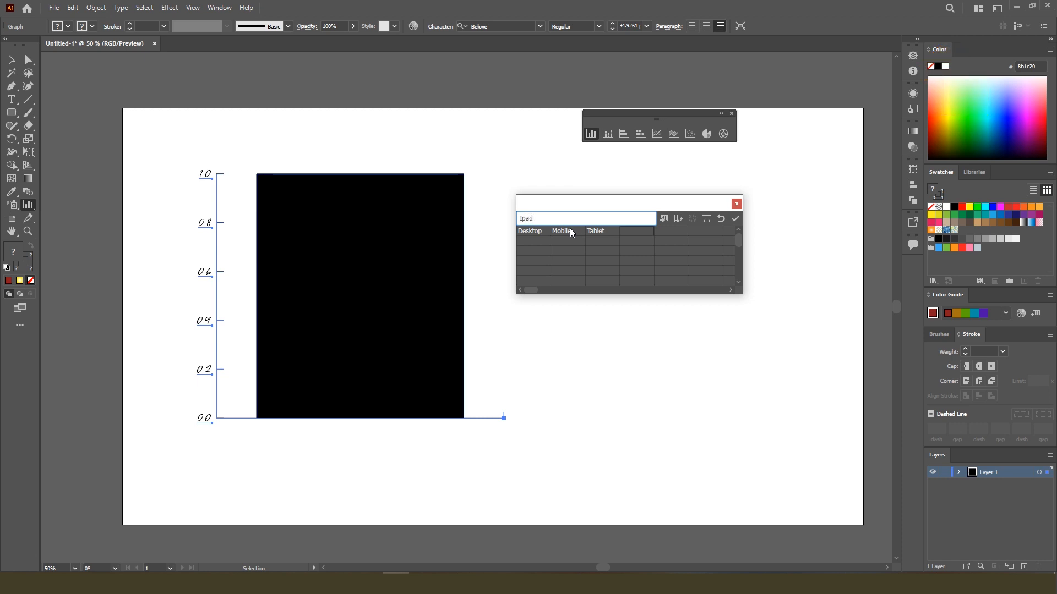
pyautogui.press('Tab')
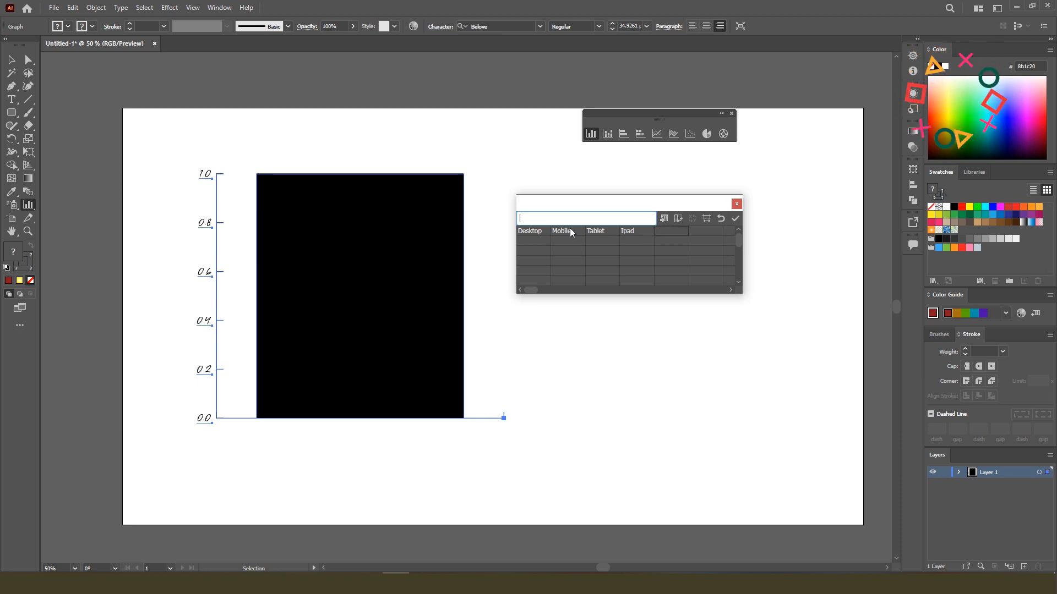
pyautogui.write('Earpho')
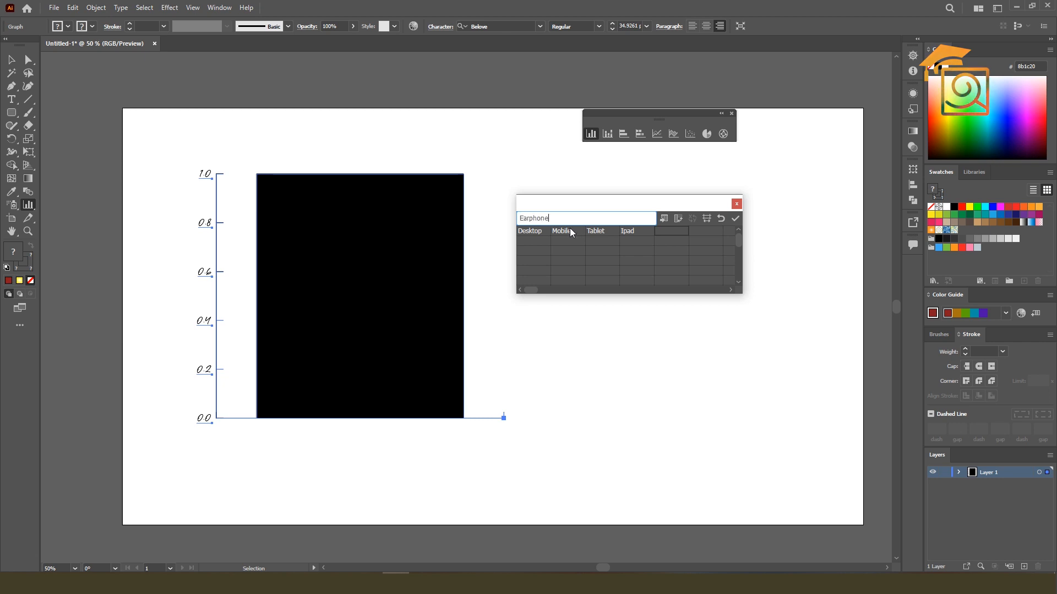
pyautogui.write('ne')
pyautogui.press('Tab')
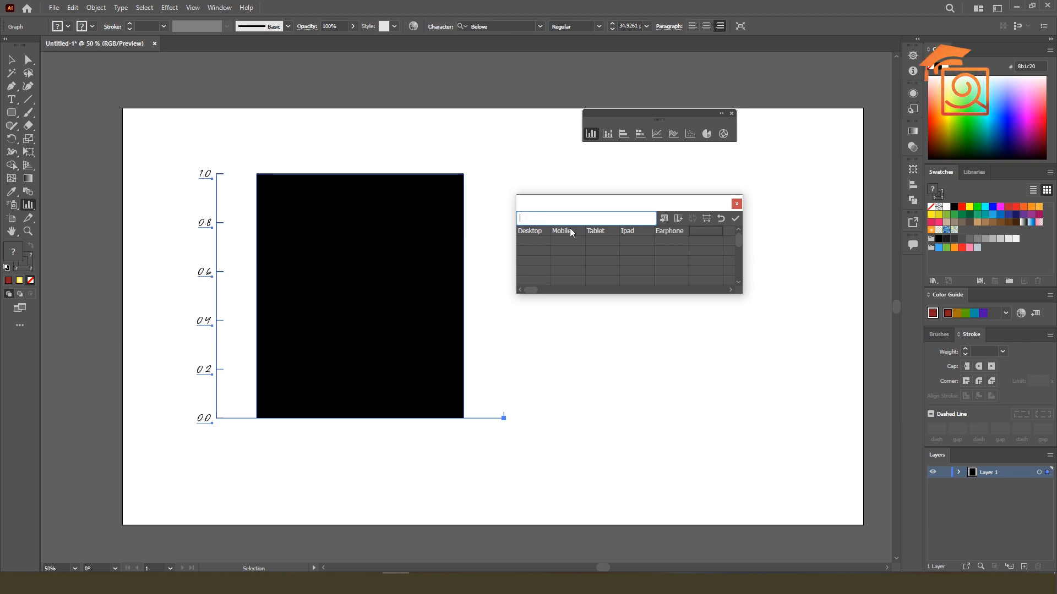
# Fill the second data row with 12, 40, 10, 5 and 80 under the five labels in order
pyautogui.click(524, 242)
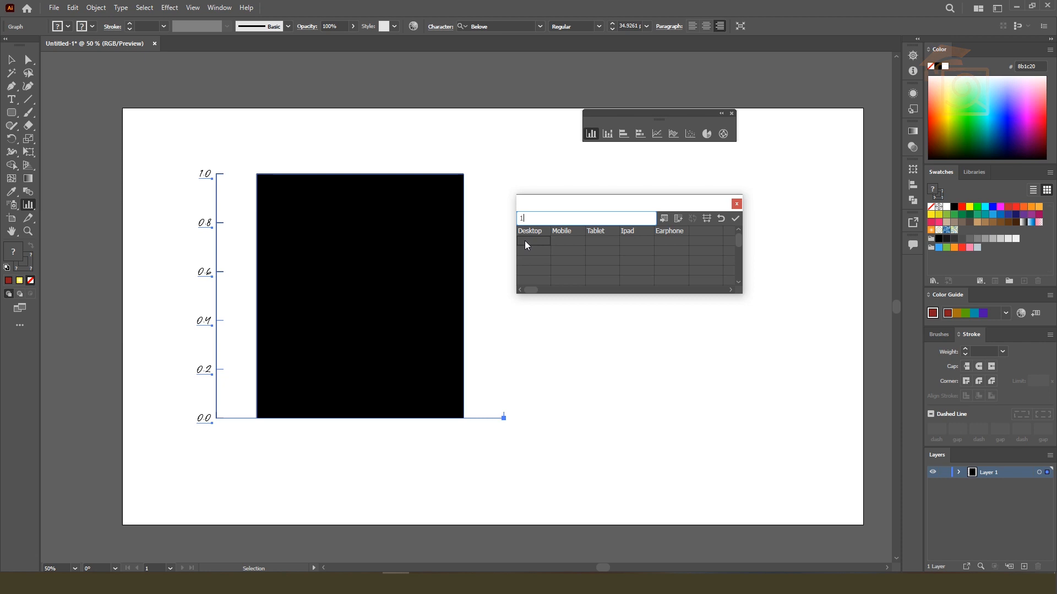
pyautogui.write('12')
pyautogui.press('Tab')
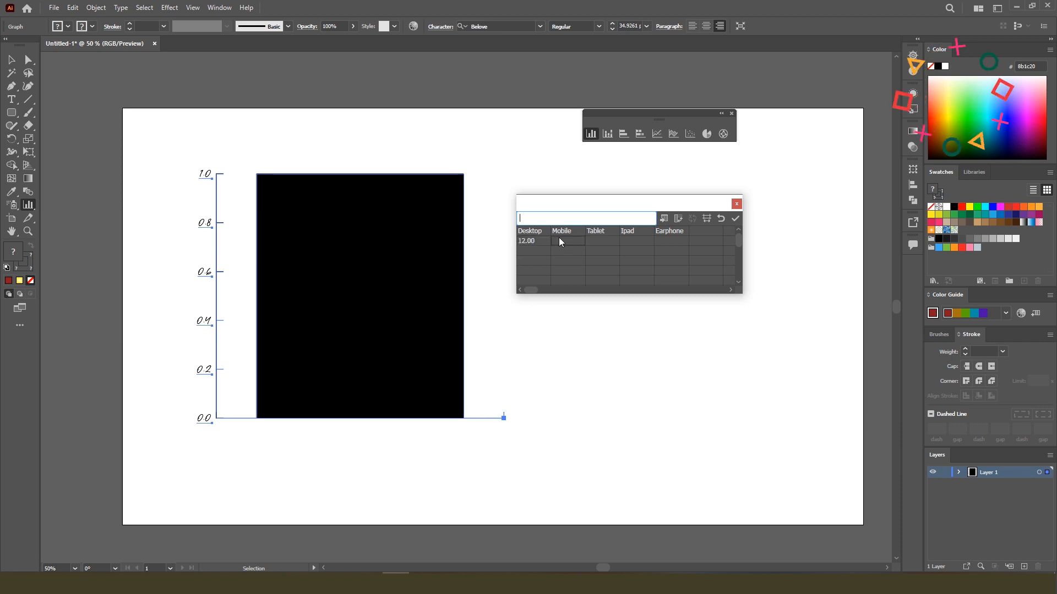
pyautogui.write('40')
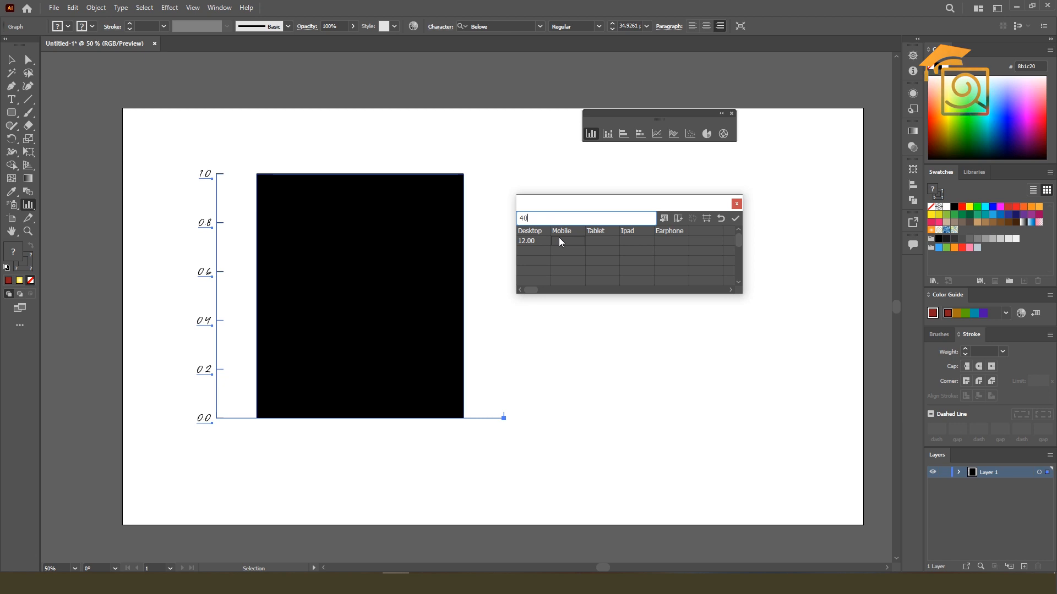
pyautogui.press('Tab')
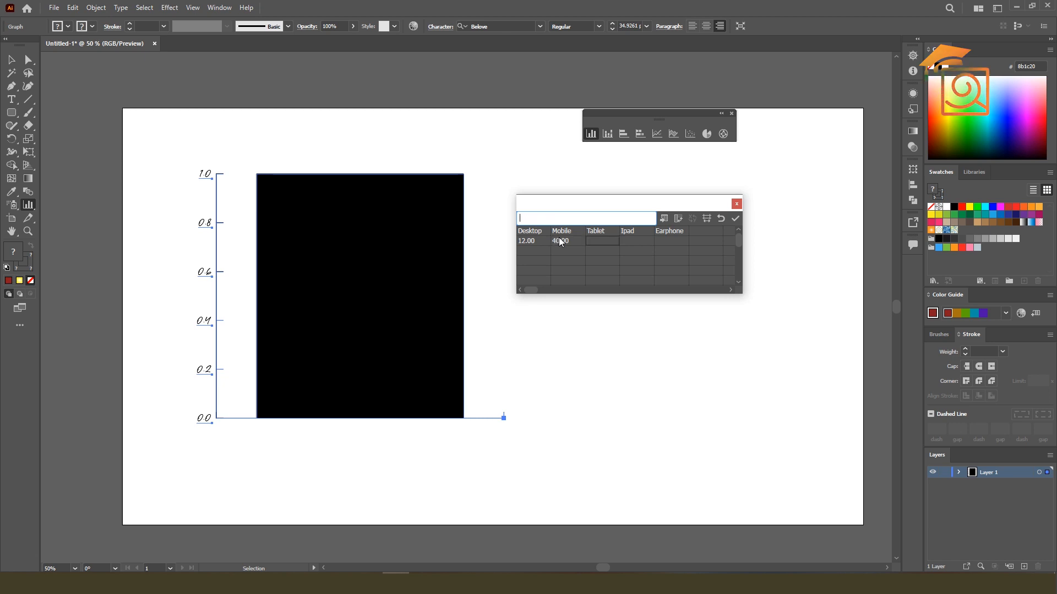
pyautogui.write('10')
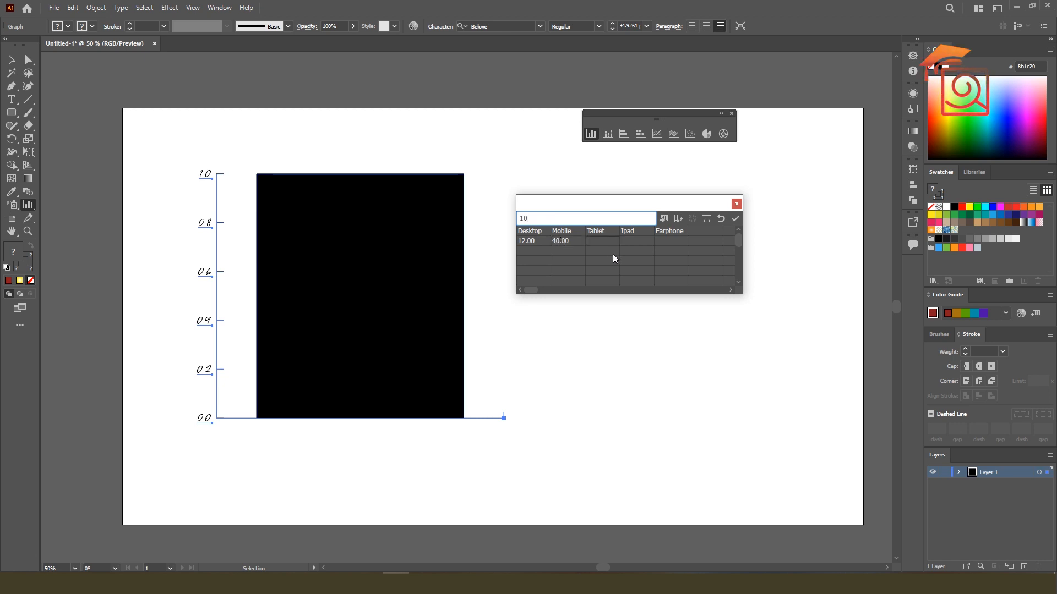
pyautogui.press('Tab')
pyautogui.write('5')
pyautogui.press('Tab')
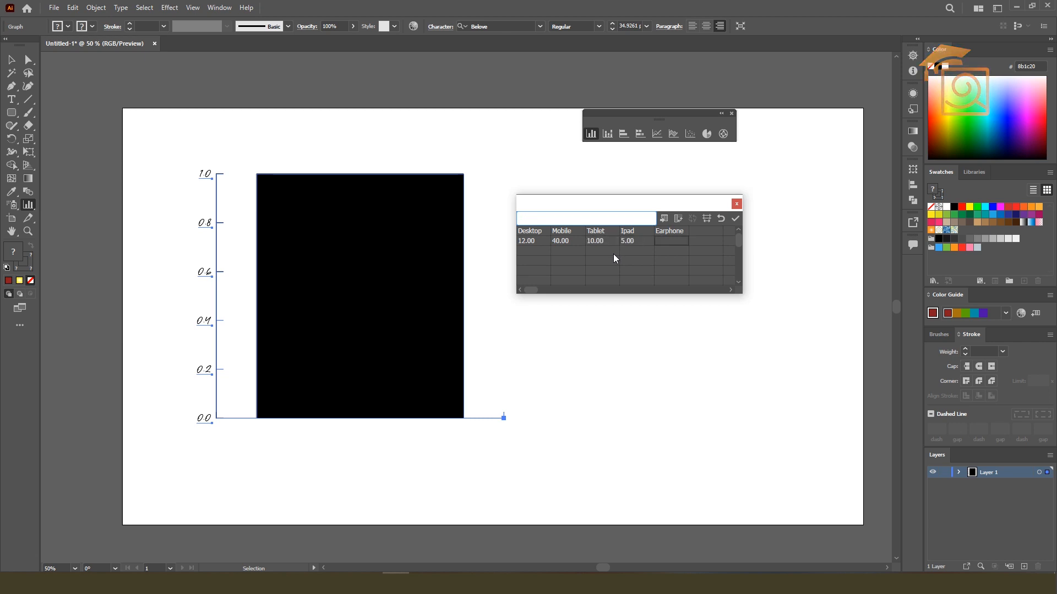
pyautogui.write('80')
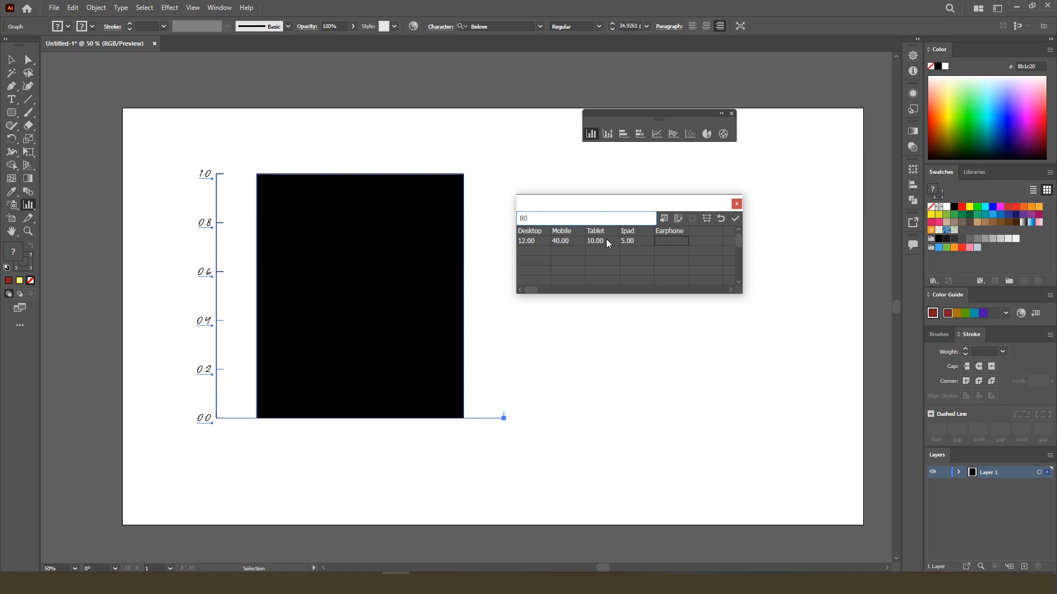
pyautogui.press('Tab')
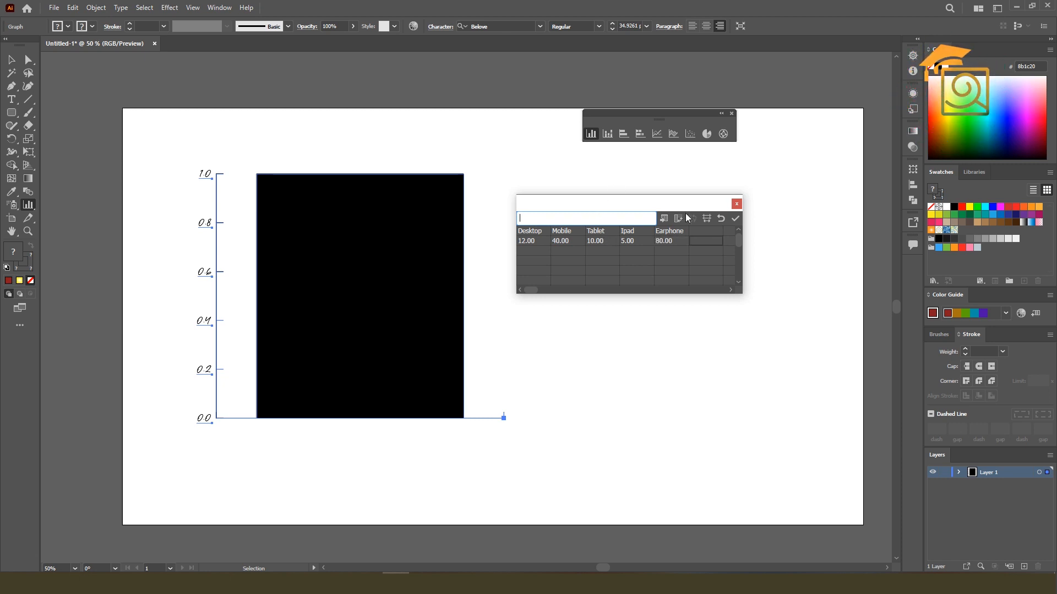
# Dismiss the cell style settings unchanged, and try transposing the data's rows and columns before switching them back
pyautogui.click(708, 219)
pyautogui.click(748, 255)
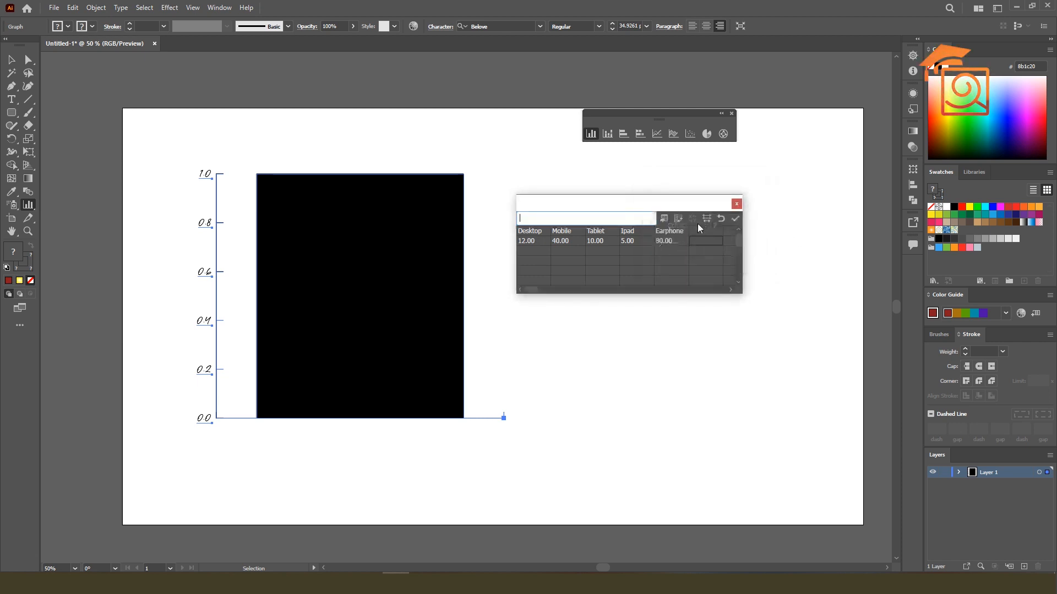
pyautogui.click(681, 219)
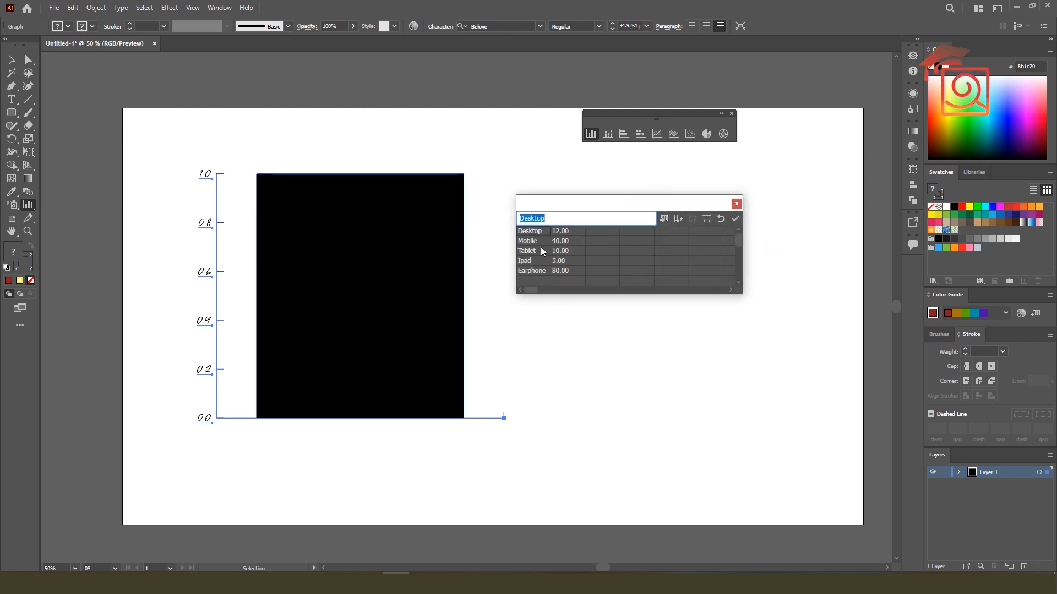
pyautogui.click(678, 220)
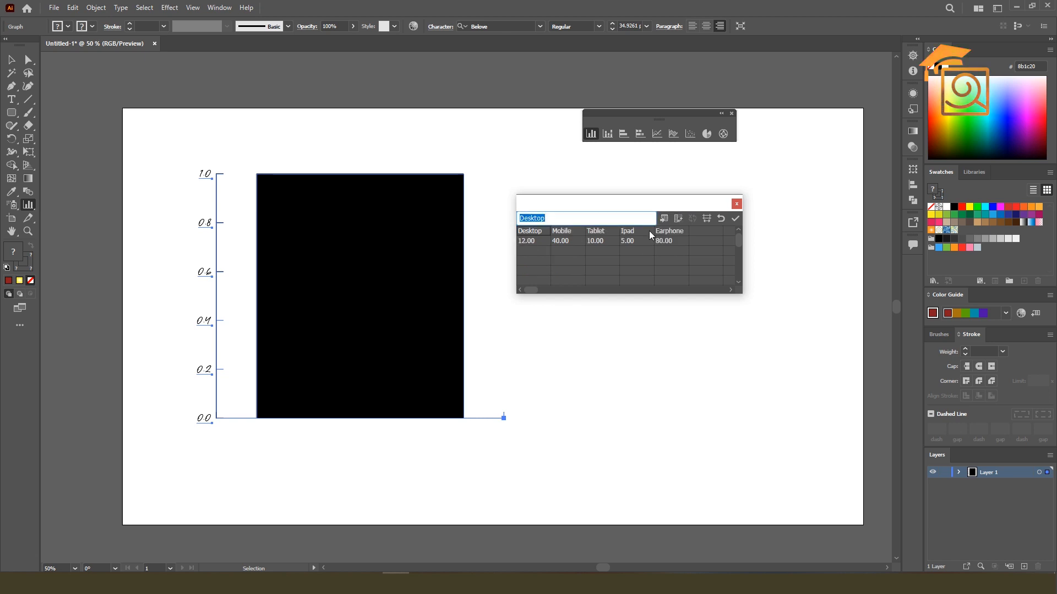
# Apply the entered data to the column graph, move the data window clear of the legend and deselect the graph
pyautogui.click(736, 218)
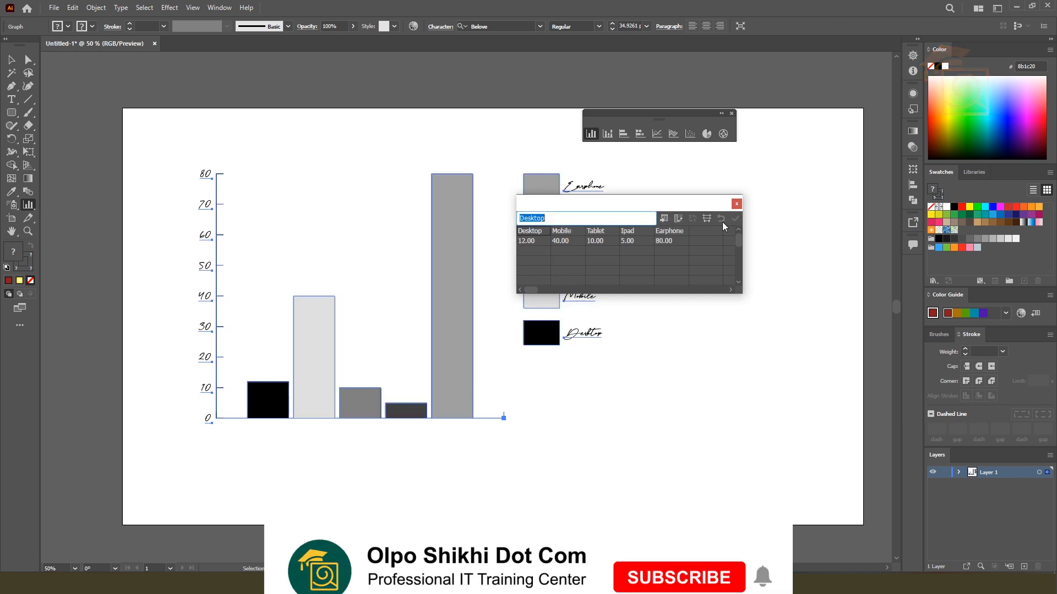
pyautogui.moveTo(632, 203); pyautogui.dragTo(813, 202)
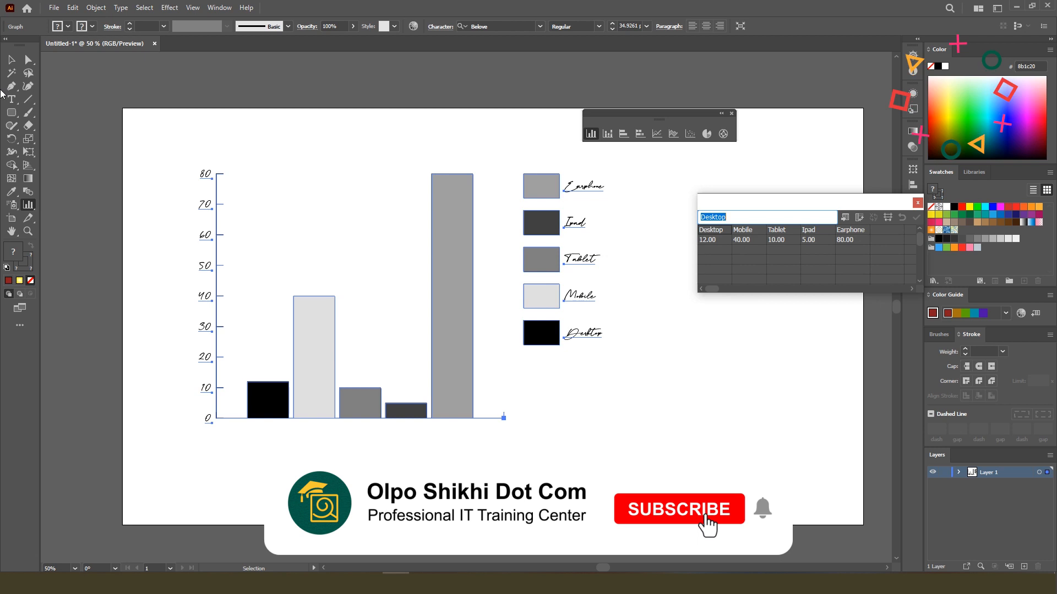
pyautogui.click(11, 60)
pyautogui.click(297, 99)
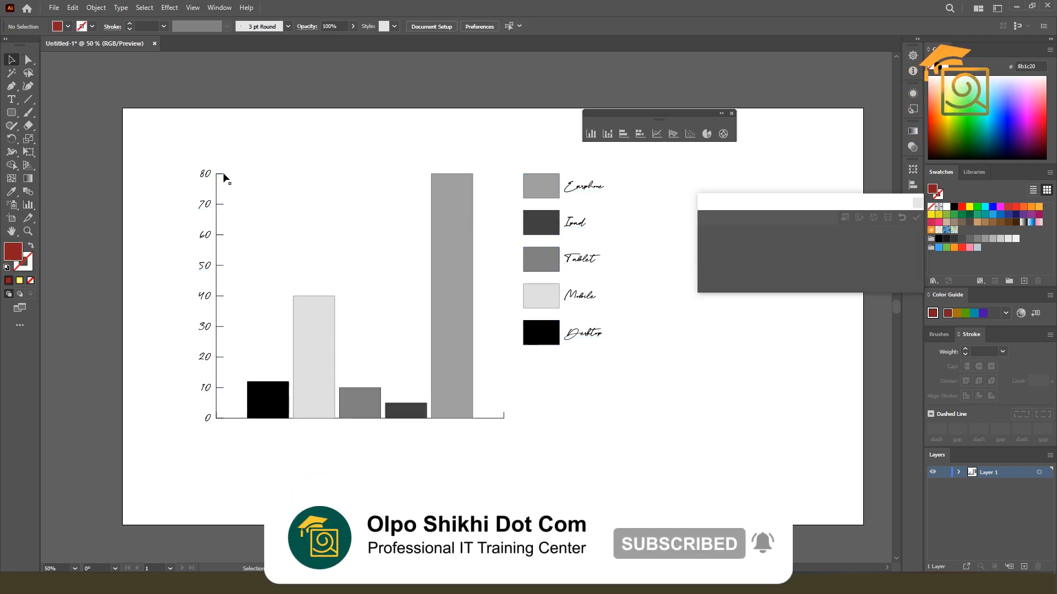
pyautogui.scroll(-1, 394, 225)
pyautogui.scroll(1, 481, 238)
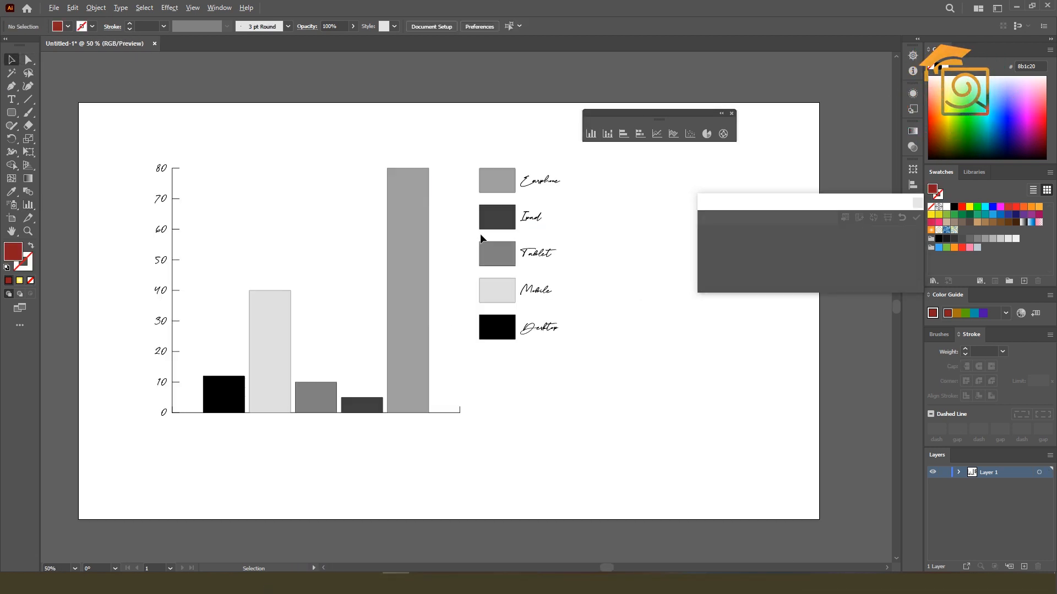
# Review the column graph's type options, cancel them without changes and close the data window
pyautogui.doubleClick(591, 134)
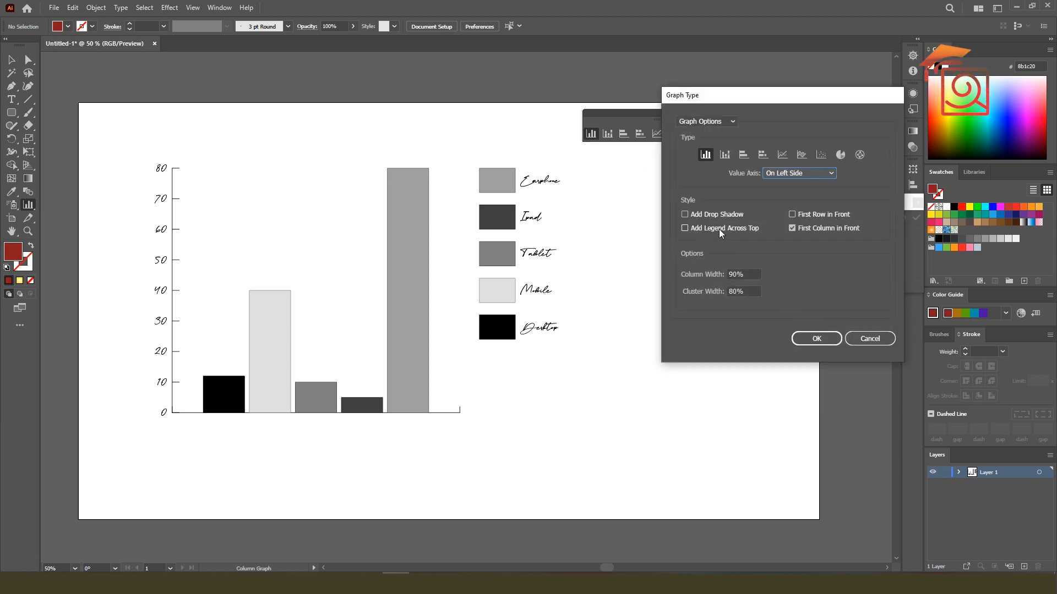
pyautogui.click(870, 338)
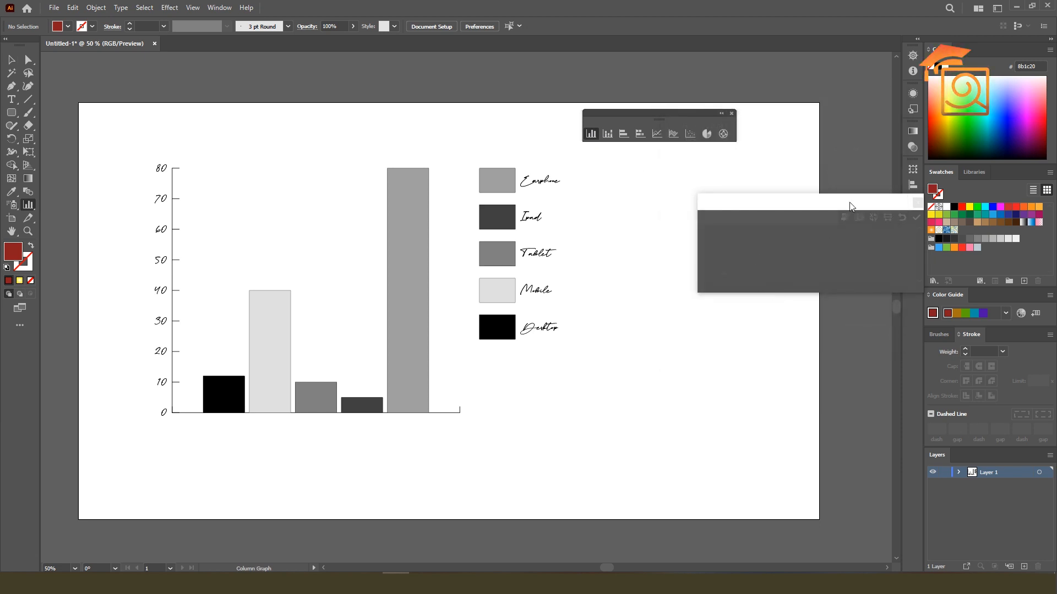
pyautogui.click(764, 207)
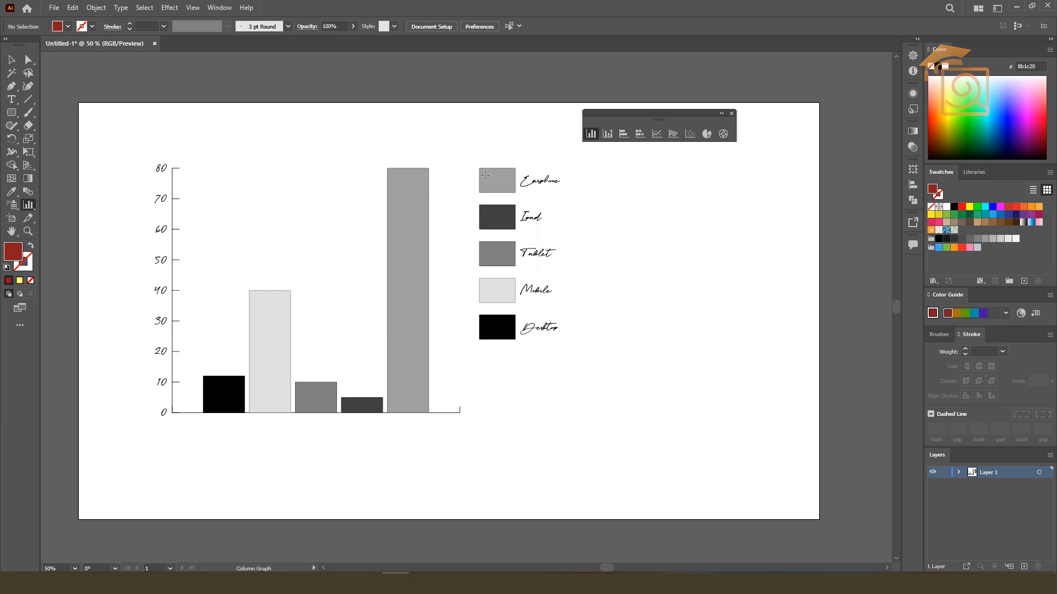
# Detach the Color Guide beside the chart and set its harmony rule to High Contrast 2
pyautogui.click(11, 59)
pyautogui.click(503, 176)
pyautogui.click(567, 268)
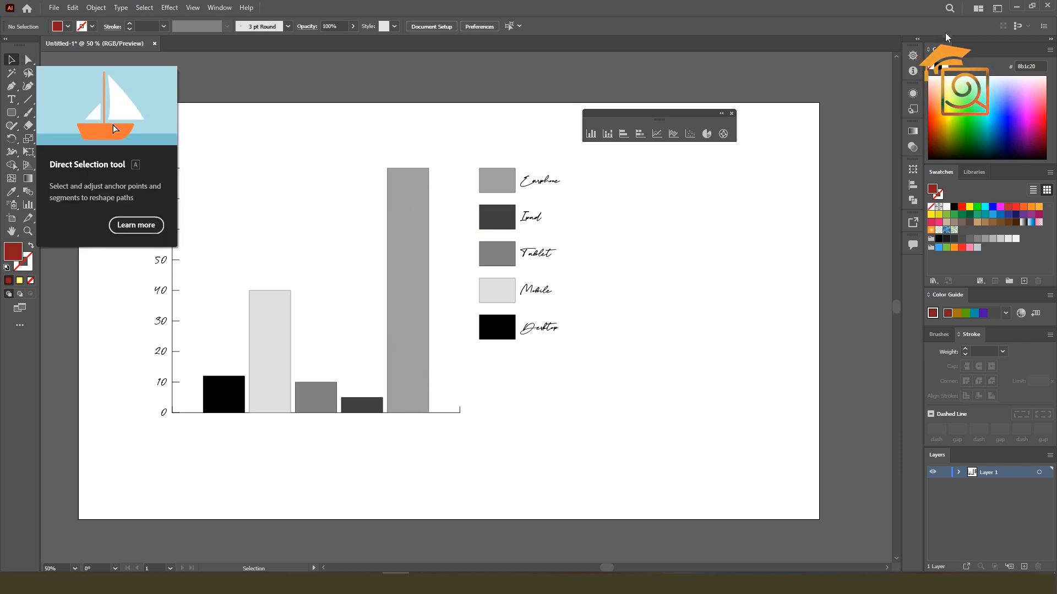
pyautogui.scroll(-1, 682, 223)
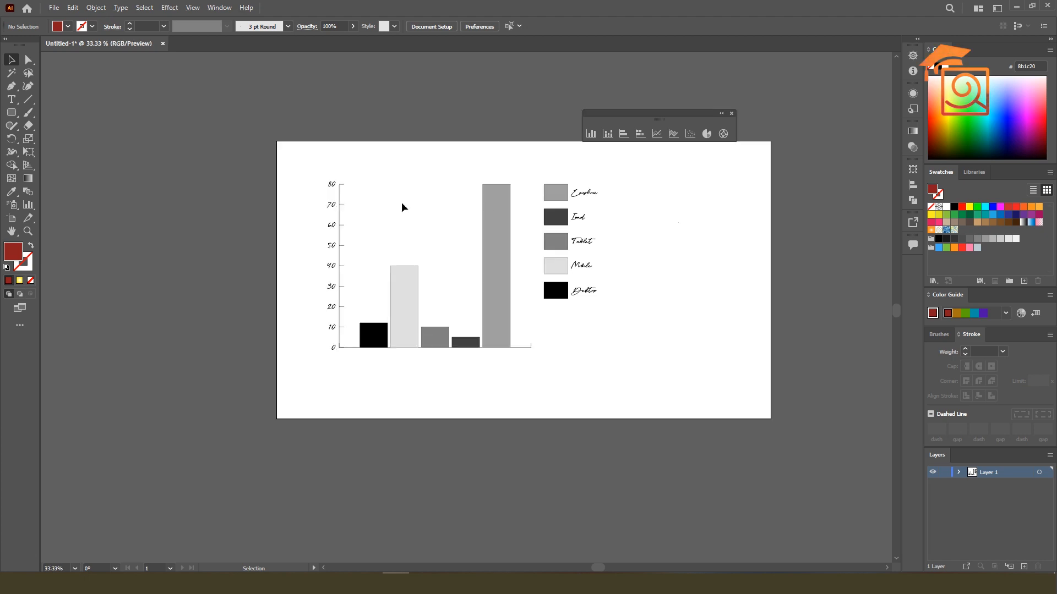
pyautogui.scroll(1, 734, 317)
pyautogui.moveTo(951, 299); pyautogui.dragTo(696, 266)
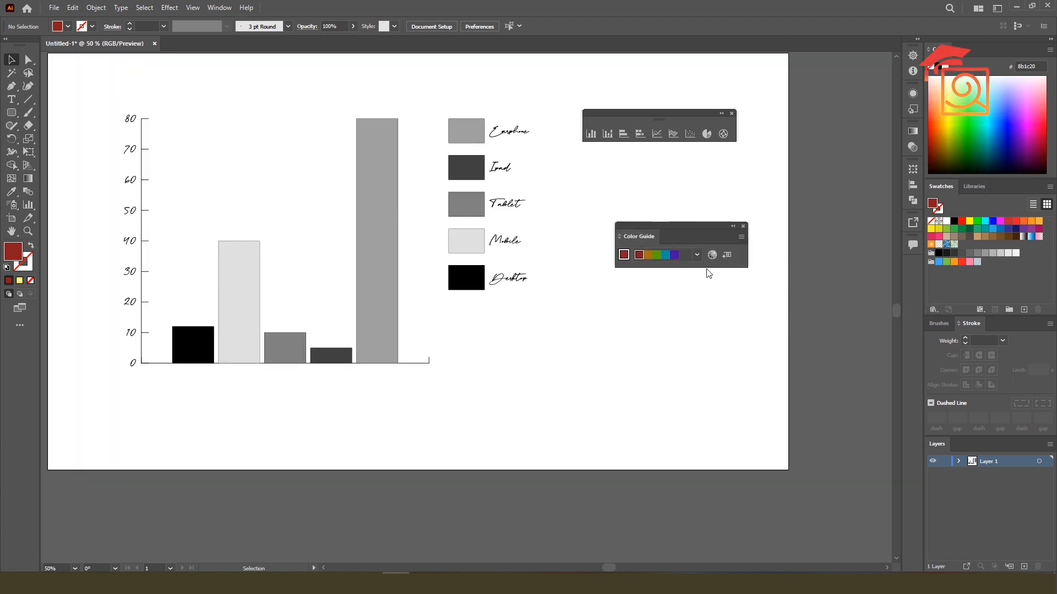
pyautogui.click(697, 255)
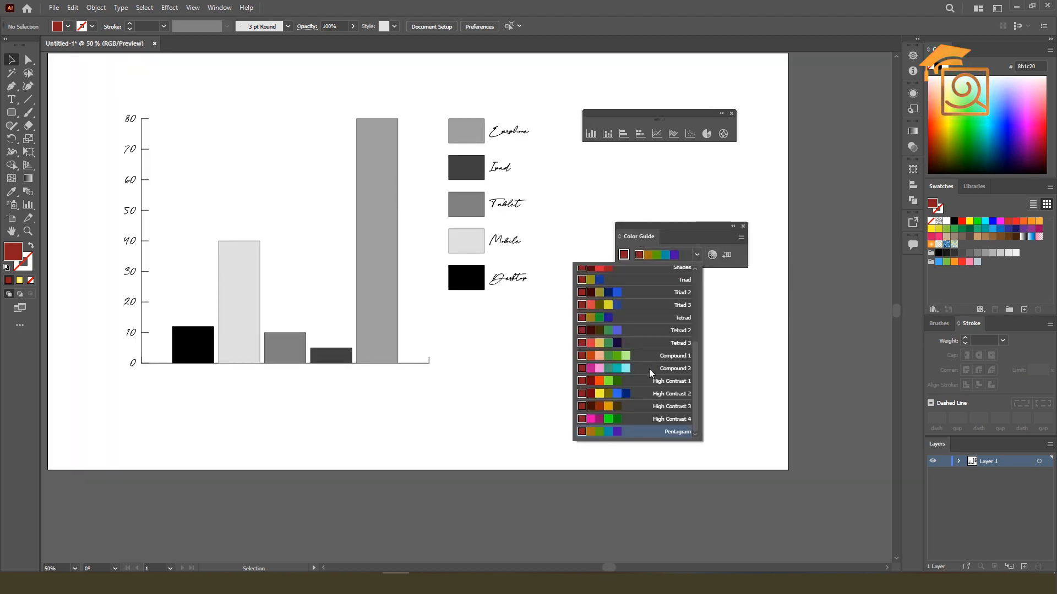
pyautogui.click(612, 393)
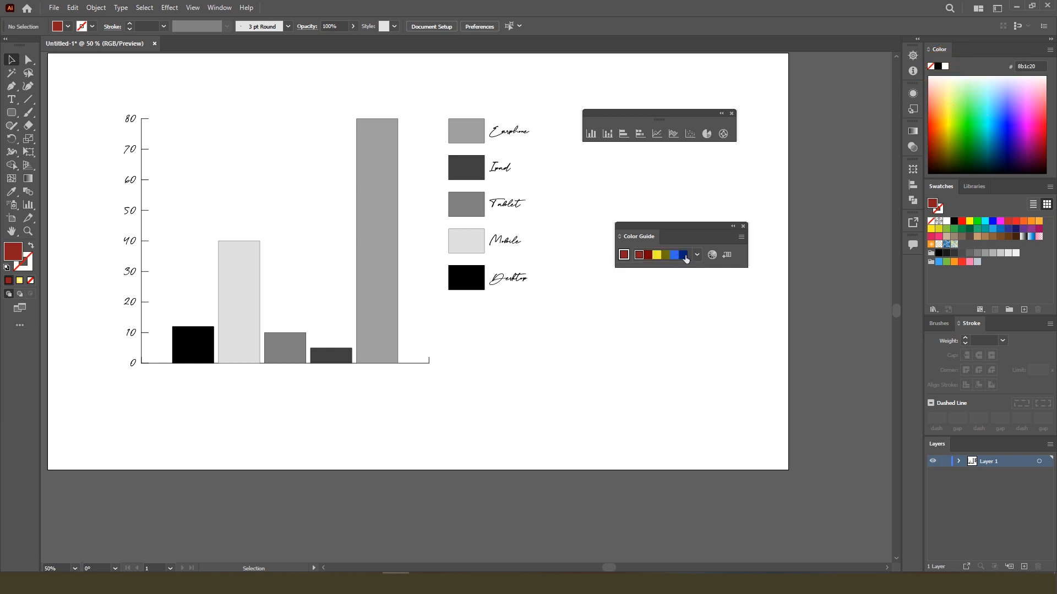
# Try recolouring only the five columns in order with Direct Selection: yellow, dark red, olive, bright blue and navy
pyautogui.click(28, 59)
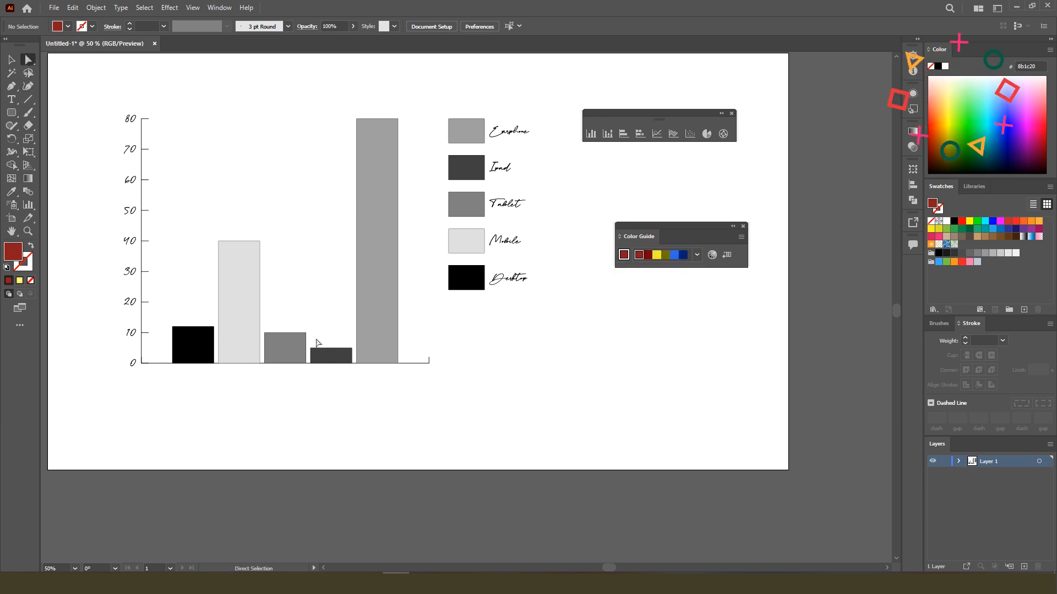
pyautogui.click(183, 362)
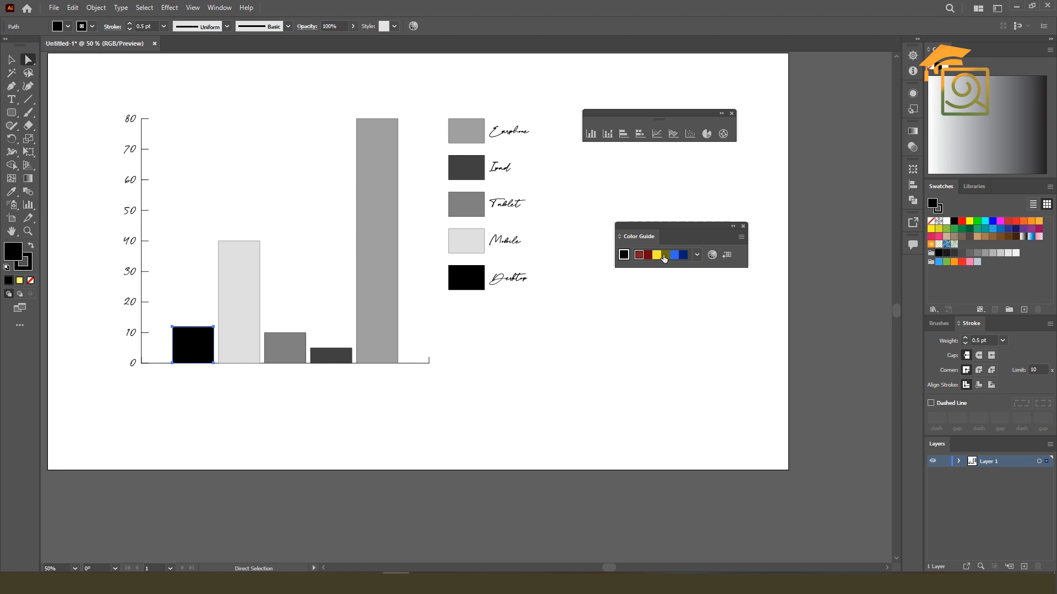
pyautogui.click(657, 256)
pyautogui.click(226, 300)
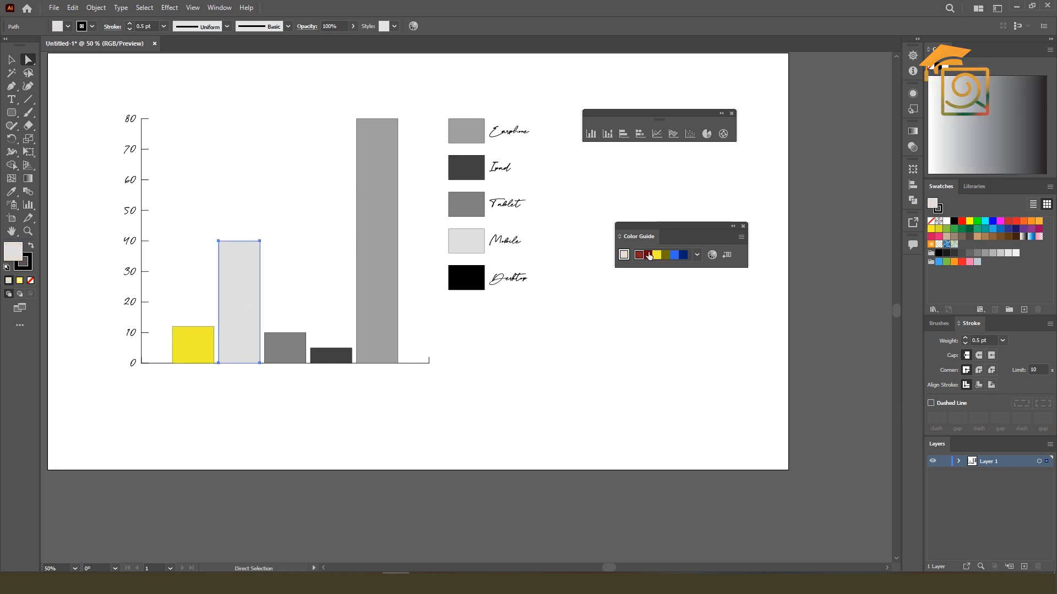
pyautogui.click(648, 255)
pyautogui.click(281, 341)
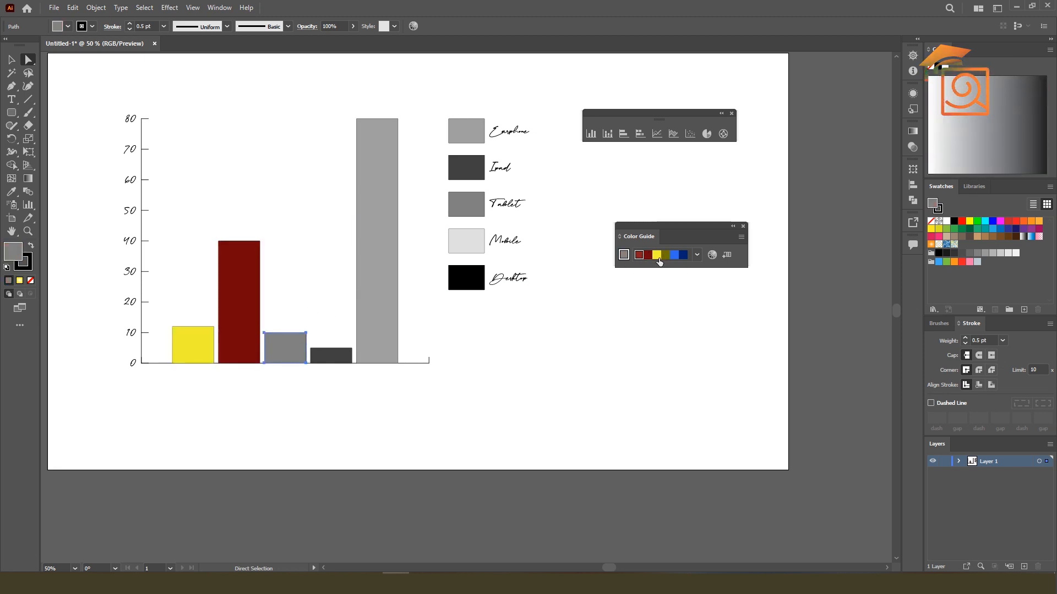
pyautogui.click(666, 256)
pyautogui.click(331, 355)
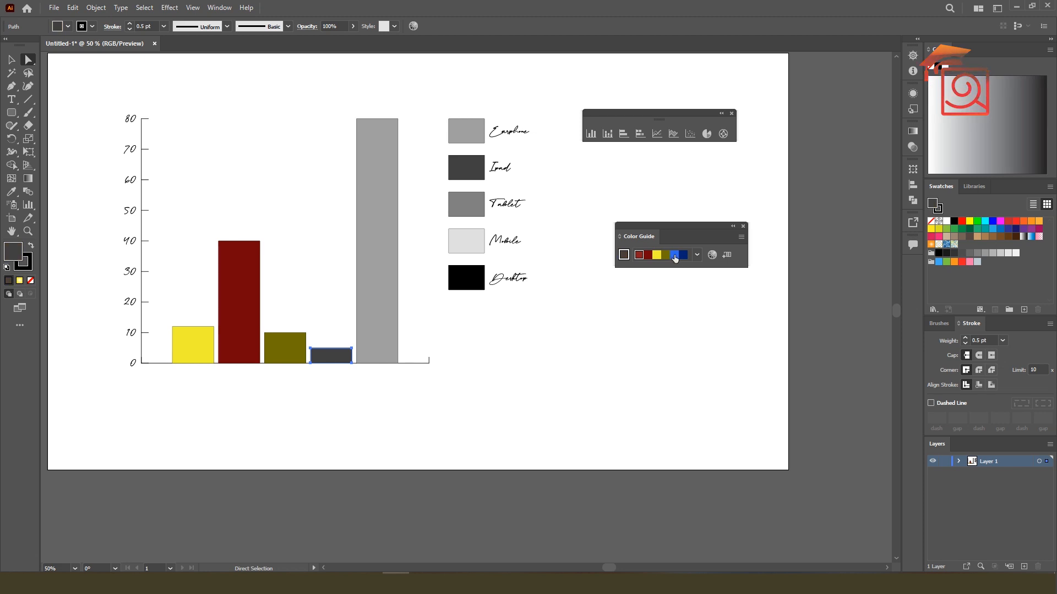
pyautogui.click(674, 255)
pyautogui.click(394, 249)
pyautogui.click(683, 254)
pyautogui.click(514, 385)
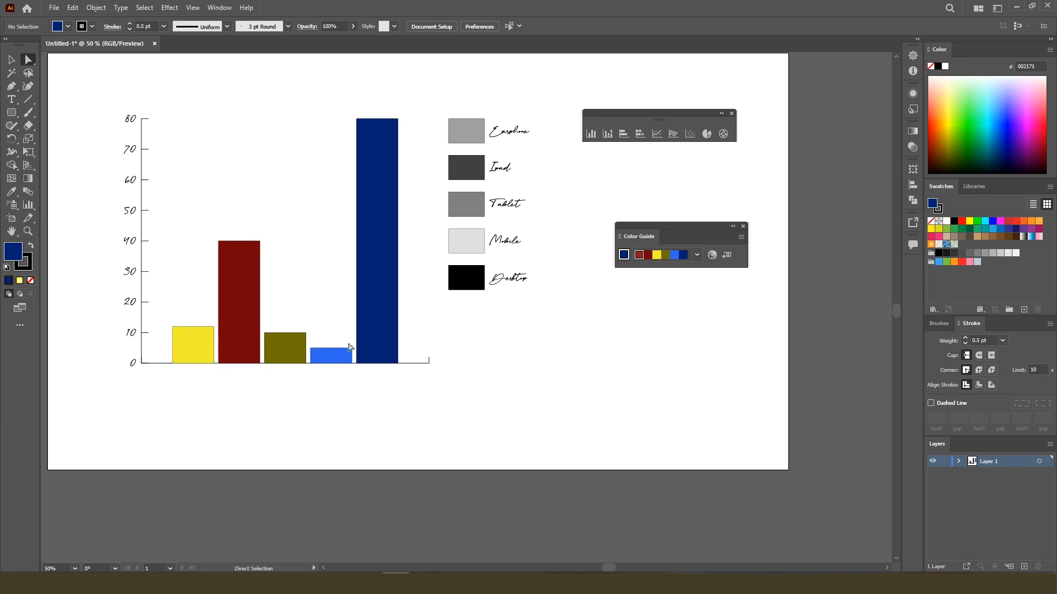
# Undo the individual column recolouring and deselect the graph
pyautogui.hotkey('ctrl', 'z')
pyautogui.hotkey('ctrl', 'z')
pyautogui.hotkey('ctrl', 'z')
pyautogui.hotkey('ctrl', 'z')
pyautogui.hotkey('ctrl', 'z')
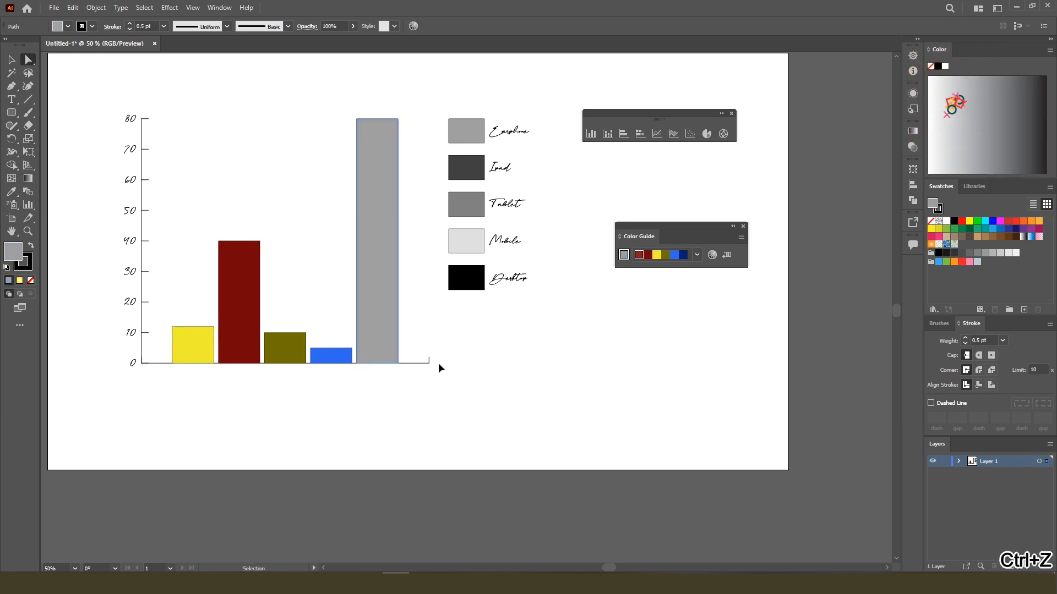
pyautogui.click(520, 380)
# Using Group Selection, recolour the Desktop series with the harmony's base red and the Mobile series yellow, including their legend boxes
pyautogui.click(30, 64)
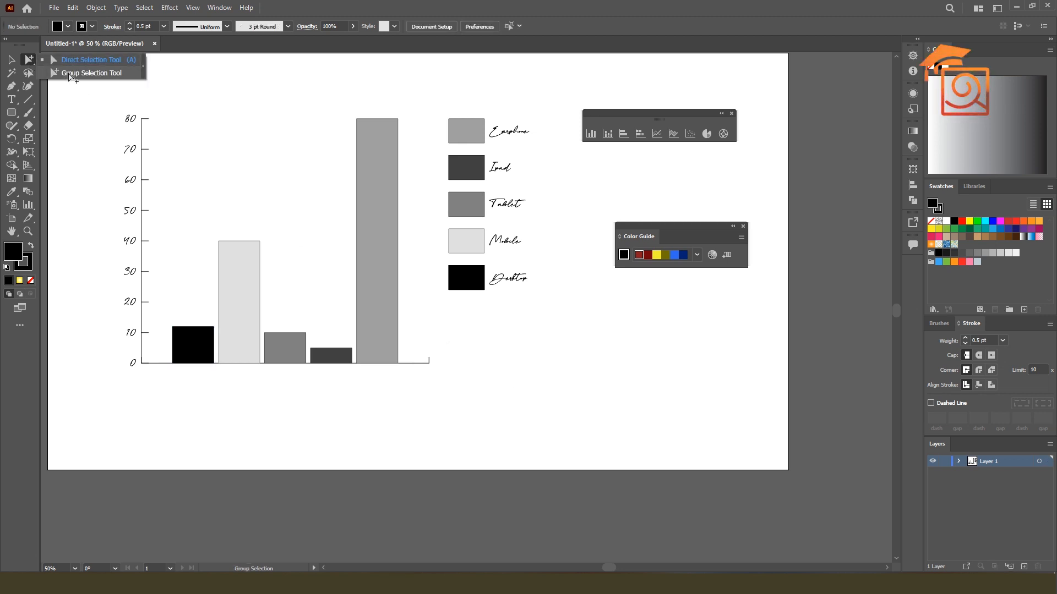
pyautogui.click(69, 77)
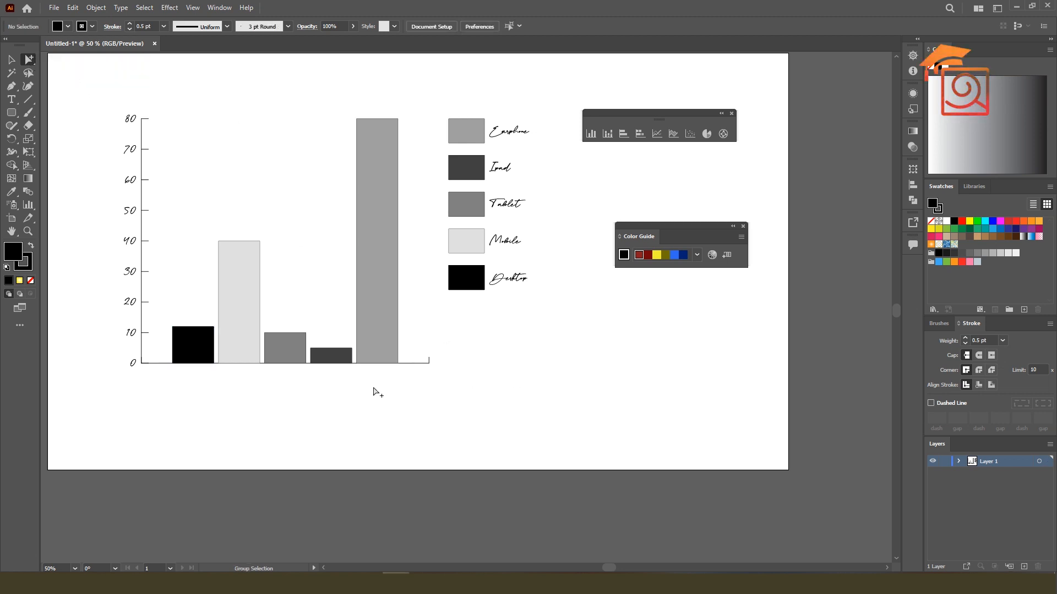
pyautogui.click(191, 347)
pyautogui.click(205, 344)
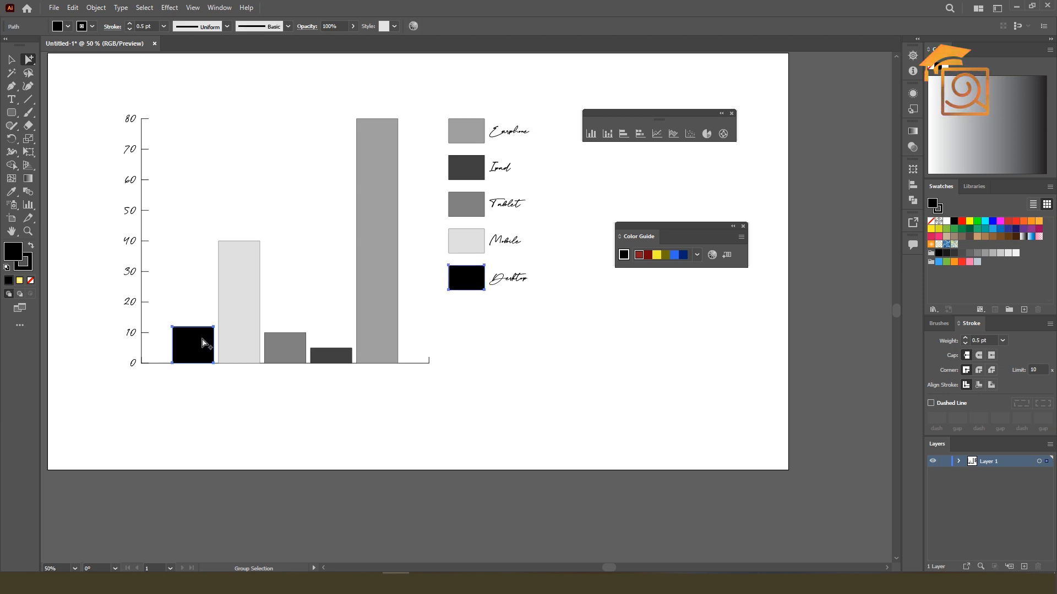
pyautogui.click(639, 255)
pyautogui.click(250, 297)
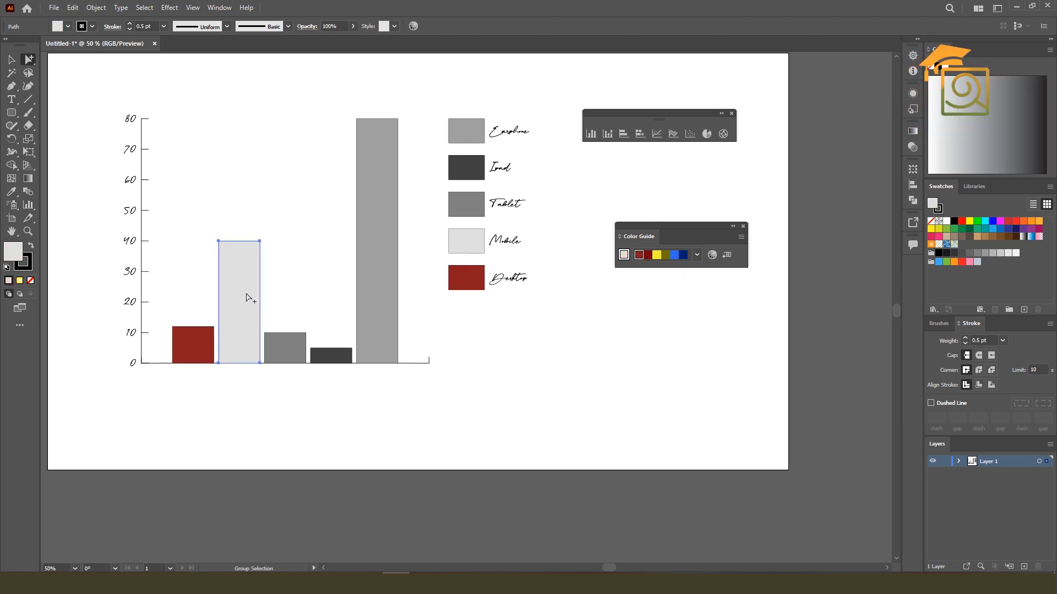
pyautogui.click(247, 297)
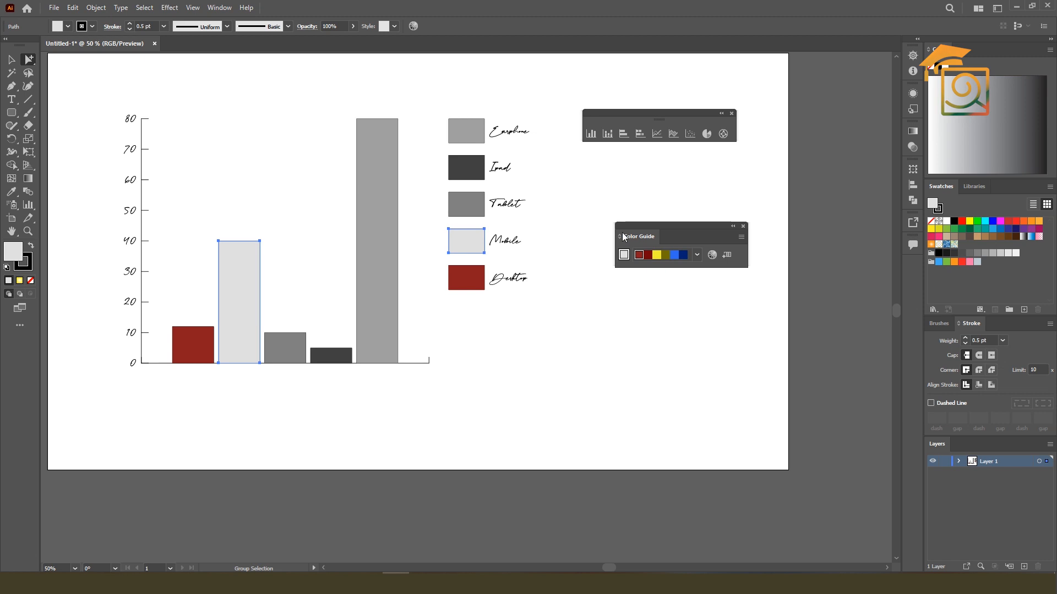
pyautogui.click(656, 255)
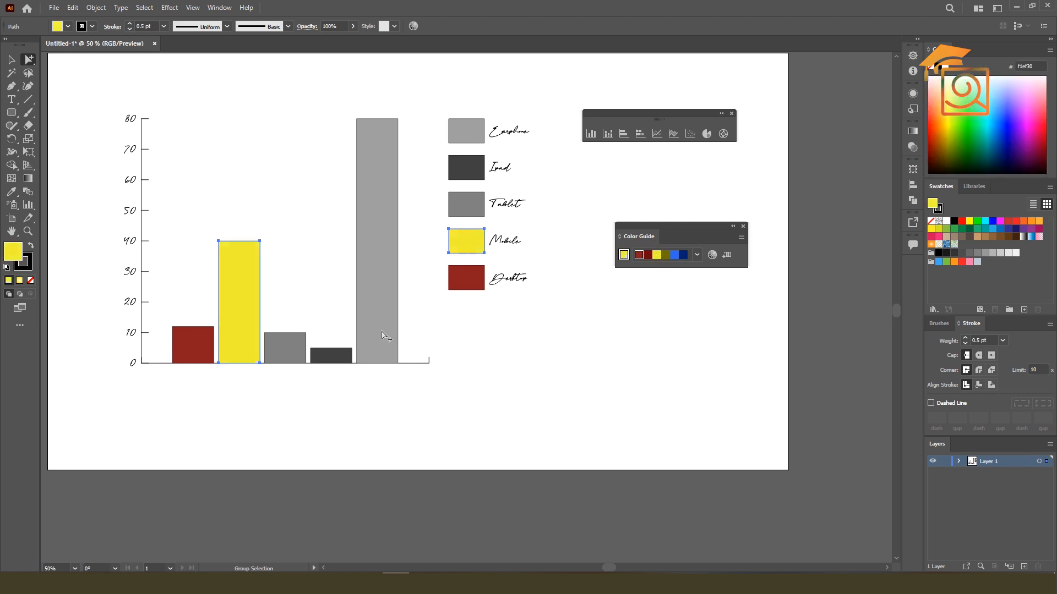
# Recolour the Tablet series olive and the Ipad series bright blue, including their legend boxes
pyautogui.click(286, 350)
pyautogui.click(291, 351)
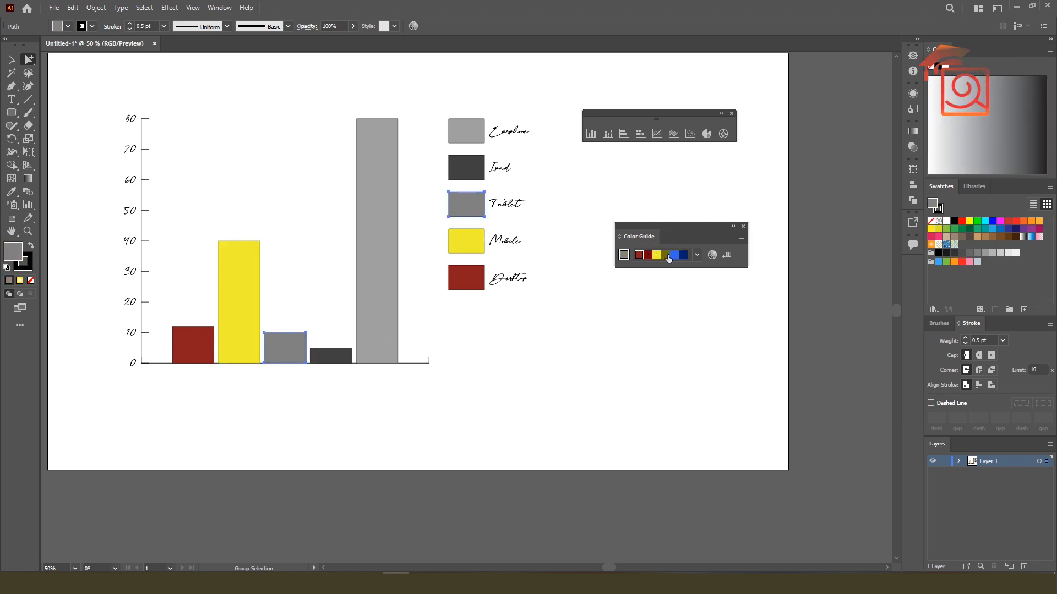
pyautogui.click(665, 255)
pyautogui.click(342, 357)
pyautogui.click(342, 358)
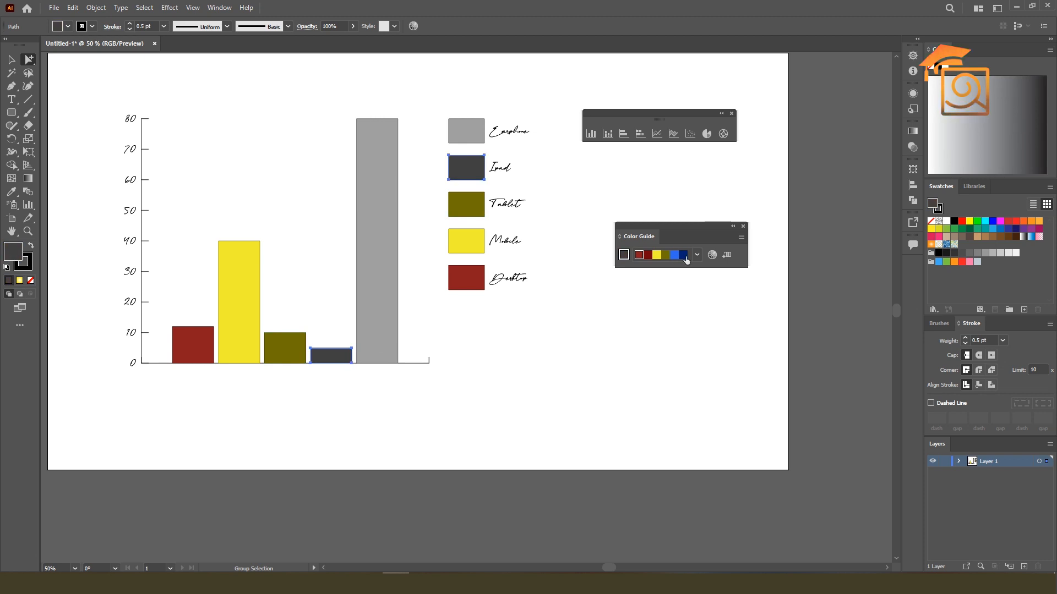
pyautogui.click(674, 254)
# Recolour the Earphone column and its legend box navy, and deselect the graph
pyautogui.click(394, 270)
pyautogui.click(395, 271)
pyautogui.click(682, 255)
pyautogui.click(567, 315)
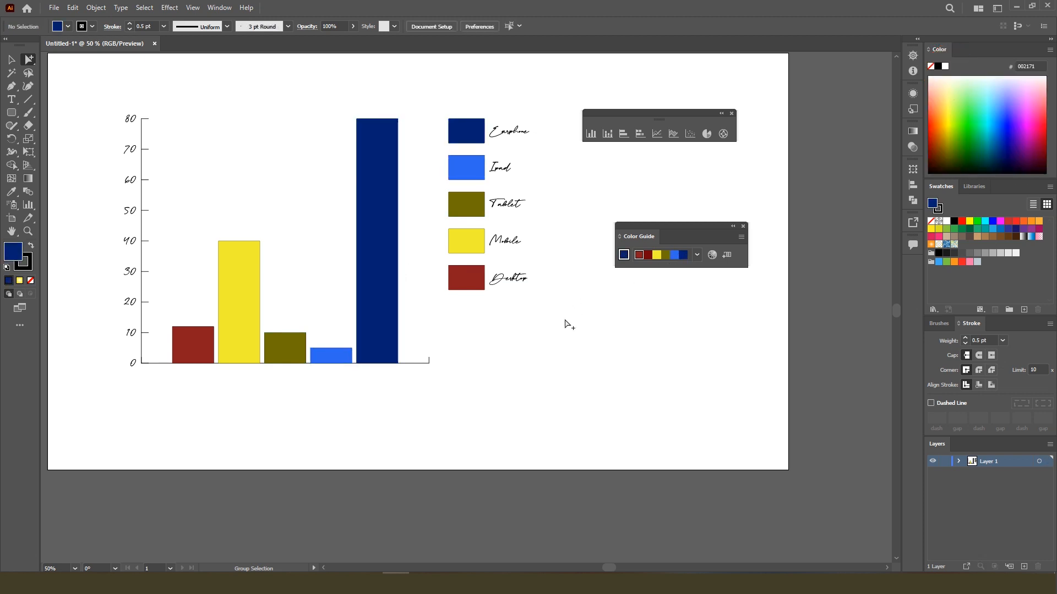
pyautogui.moveTo(224, 231); pyautogui.dragTo(251, 219)
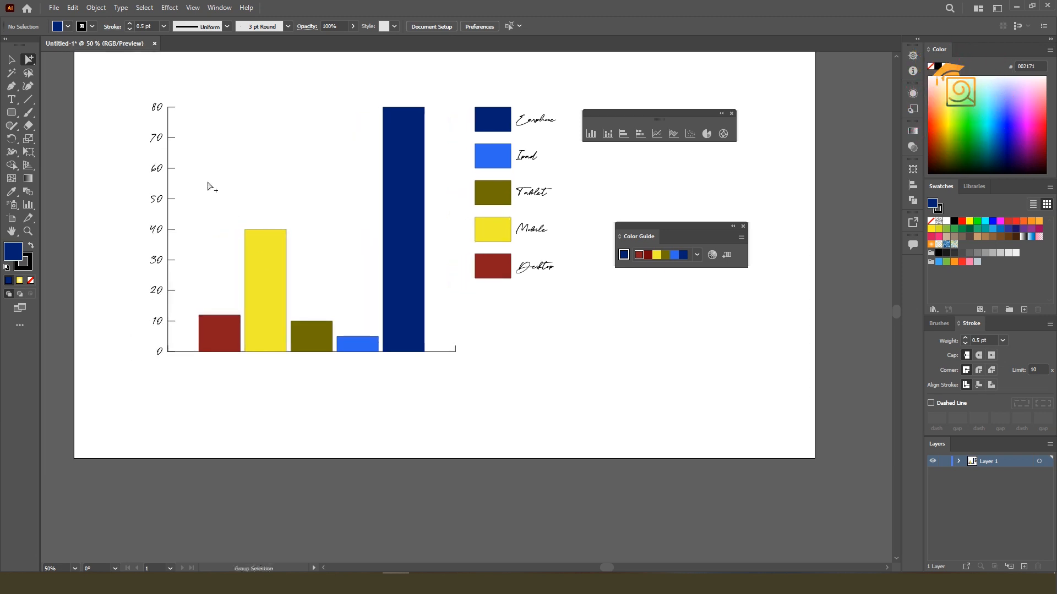
pyautogui.click(169, 129)
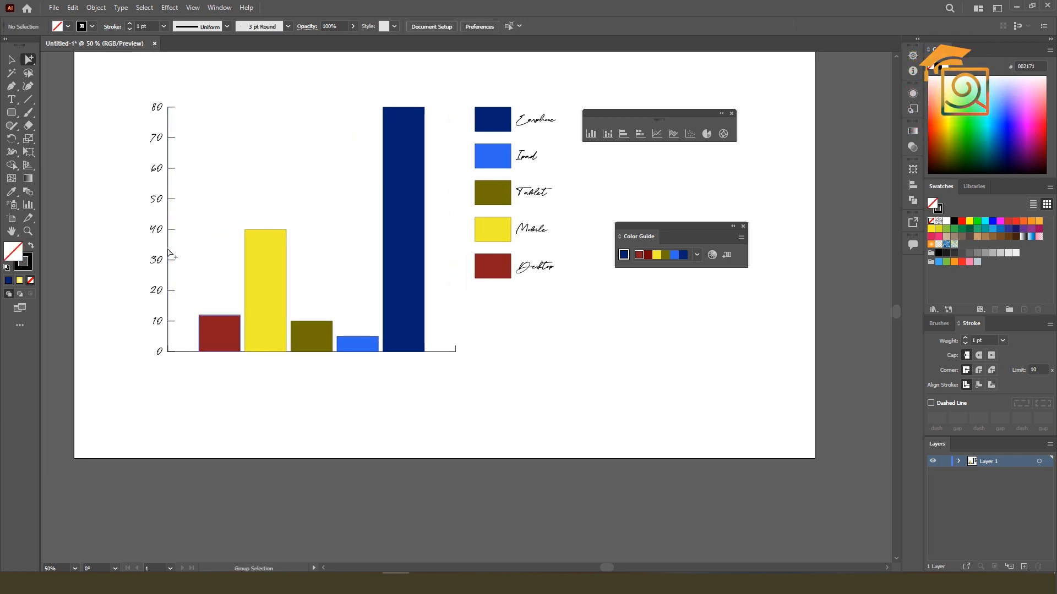
pyautogui.click(156, 108)
pyautogui.moveTo(129, 86); pyautogui.dragTo(161, 365)
pyautogui.click(158, 325)
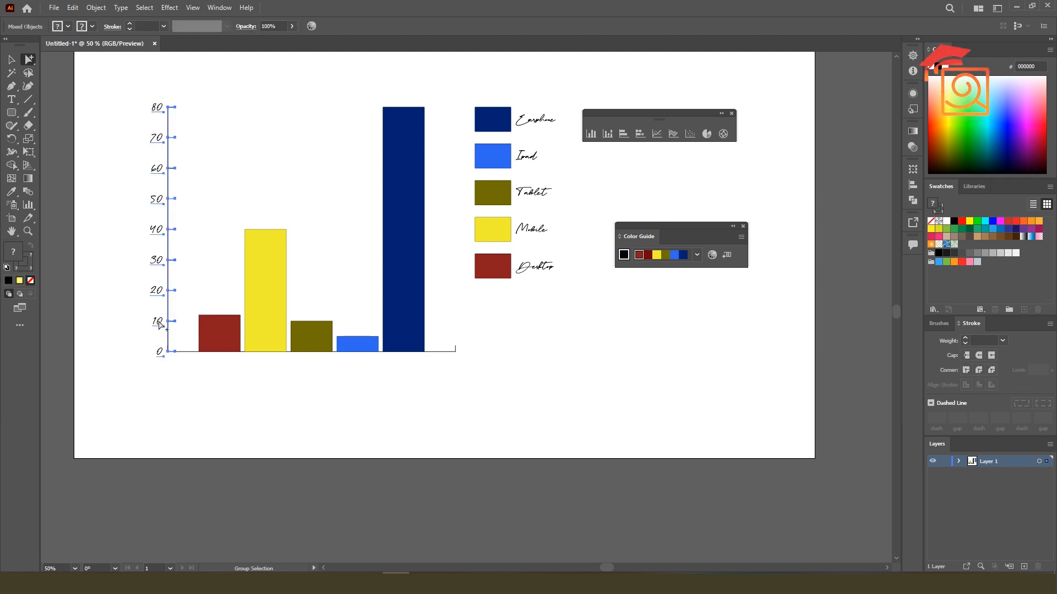
pyautogui.click(159, 323)
pyautogui.click(193, 381)
# Change the font of all value-axis numbers and legend labels to Poppins, and deselect the graph
pyautogui.moveTo(121, 84); pyautogui.dragTo(166, 367)
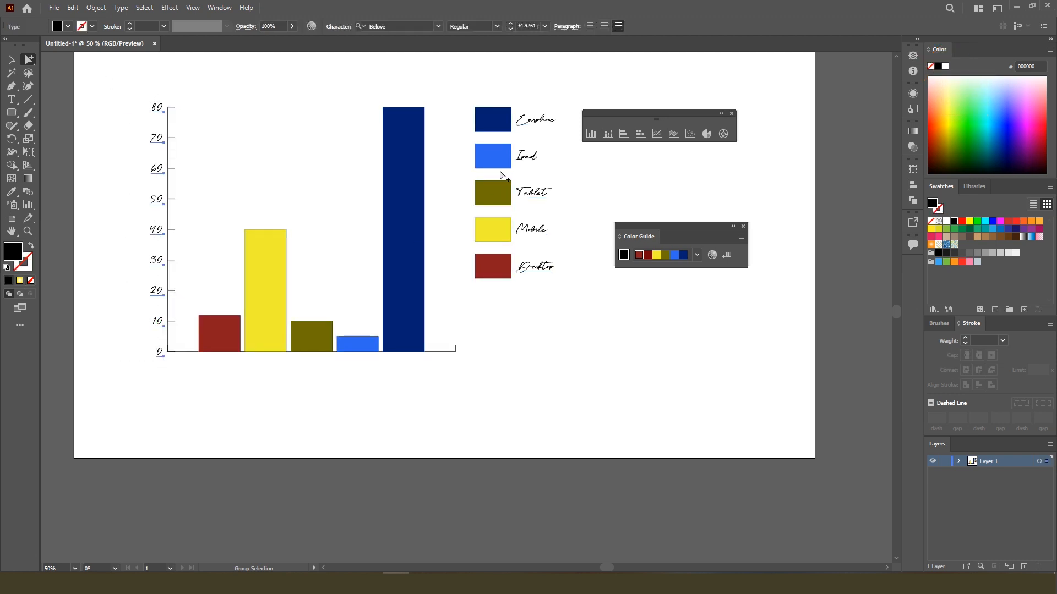
pyautogui.moveTo(532, 106); pyautogui.dragTo(558, 326)
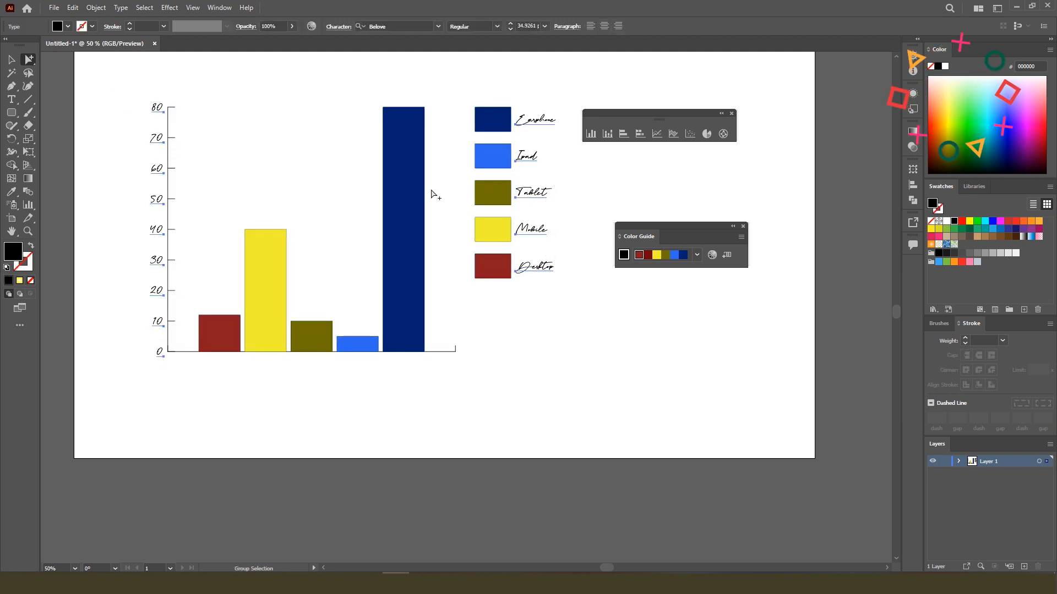
pyautogui.click(439, 26)
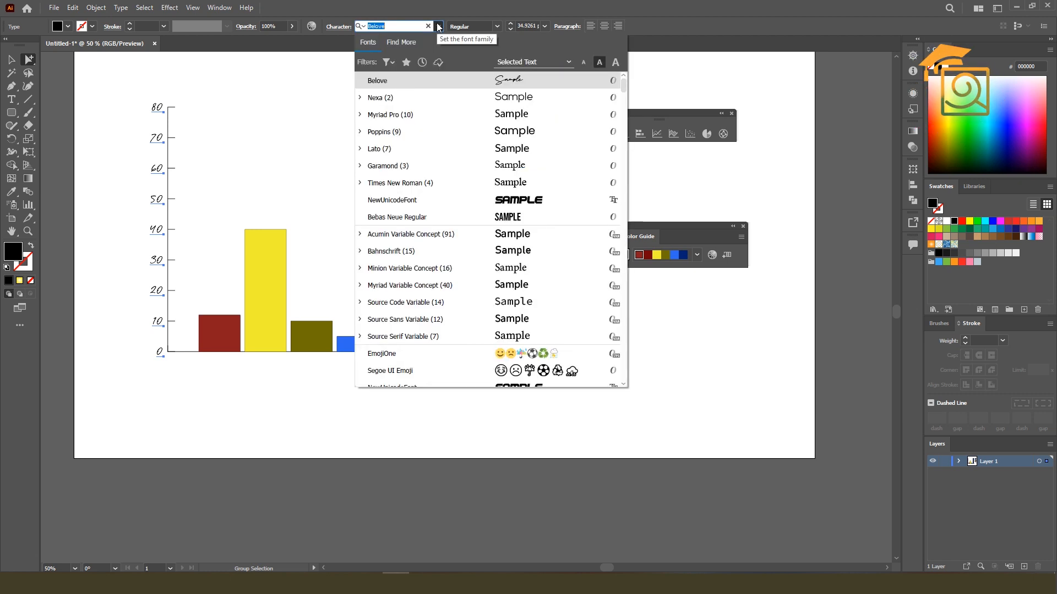
pyautogui.click(505, 134)
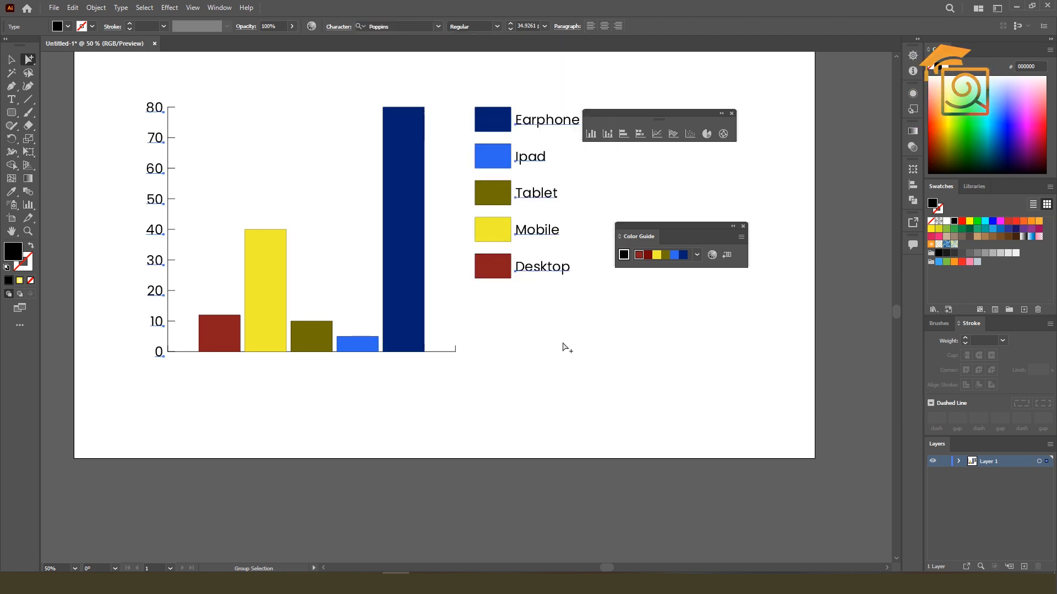
pyautogui.click(11, 59)
pyautogui.click(215, 124)
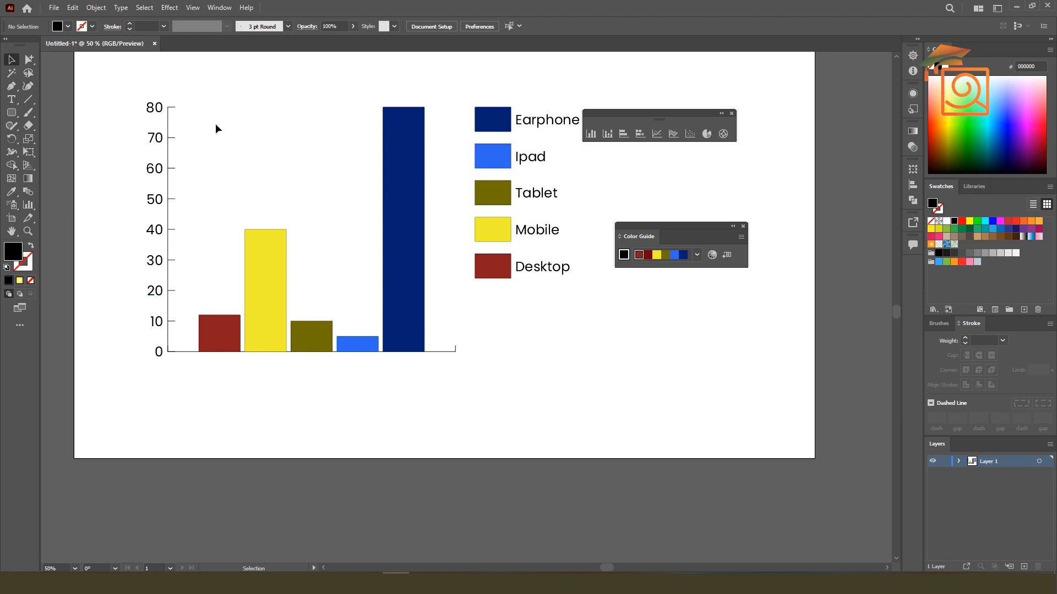
pyautogui.scroll(-1, 138, 172)
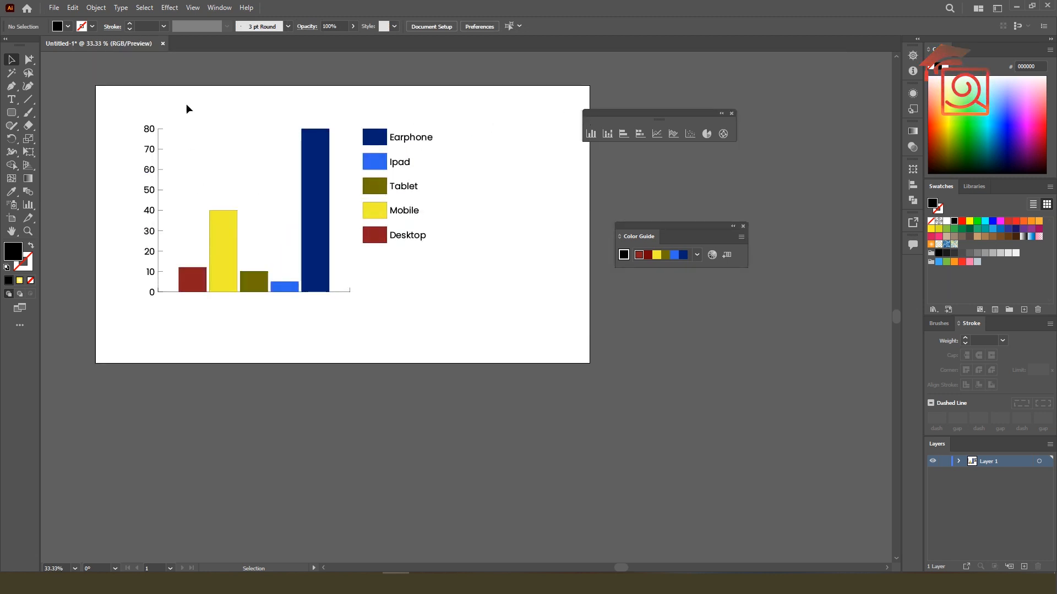
pyautogui.scroll(1, 81, 124)
pyautogui.scroll(-1, 58, 132)
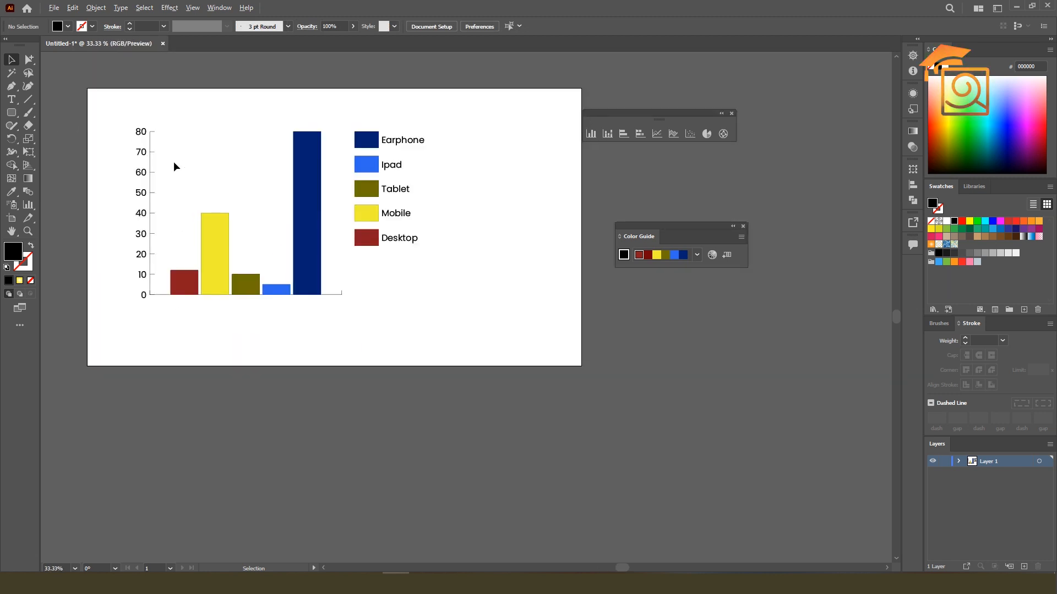
pyautogui.scroll(1, 174, 163)
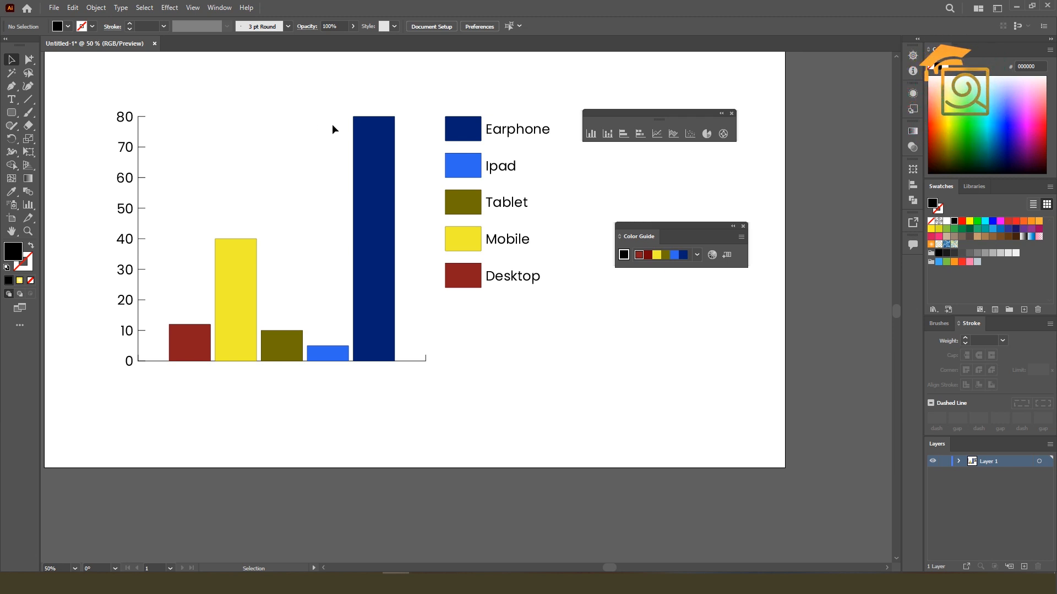
# Change the device column graph's type to Stacked Column
pyautogui.scroll(-1, 230, 97)
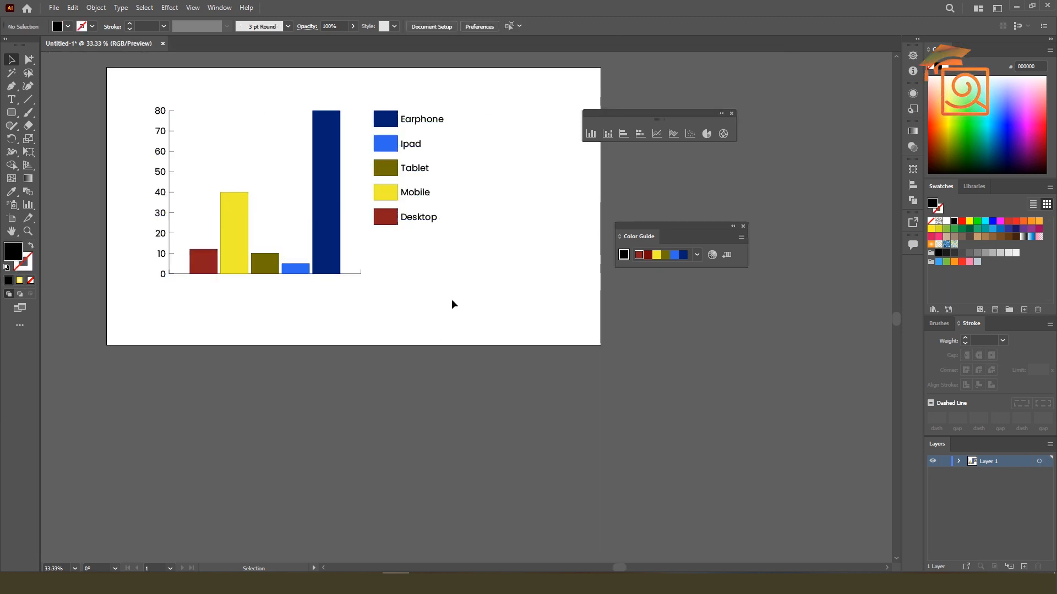
pyautogui.click(396, 137)
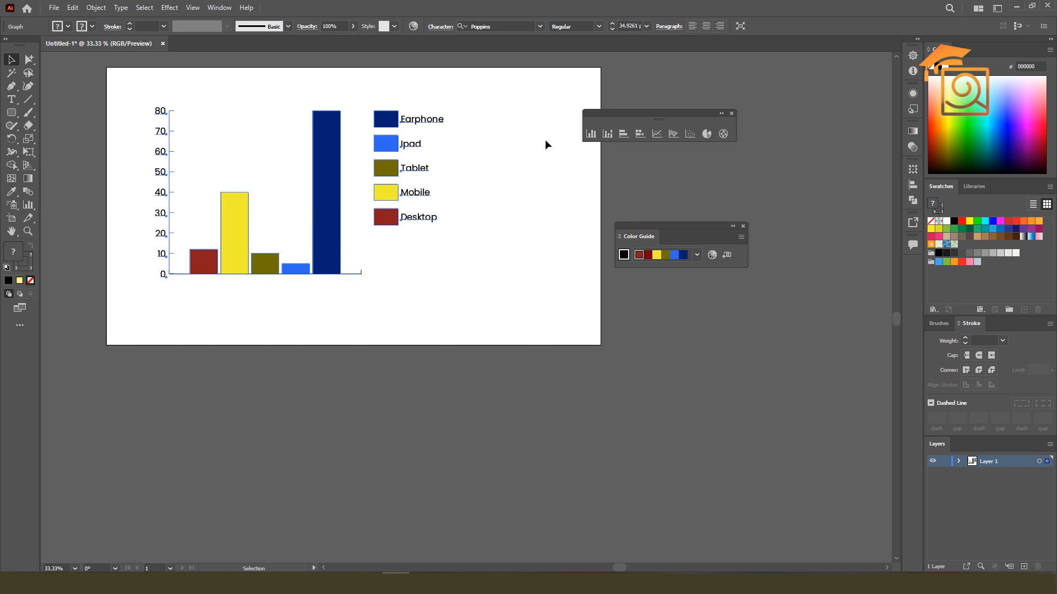
pyautogui.rightClick(431, 137)
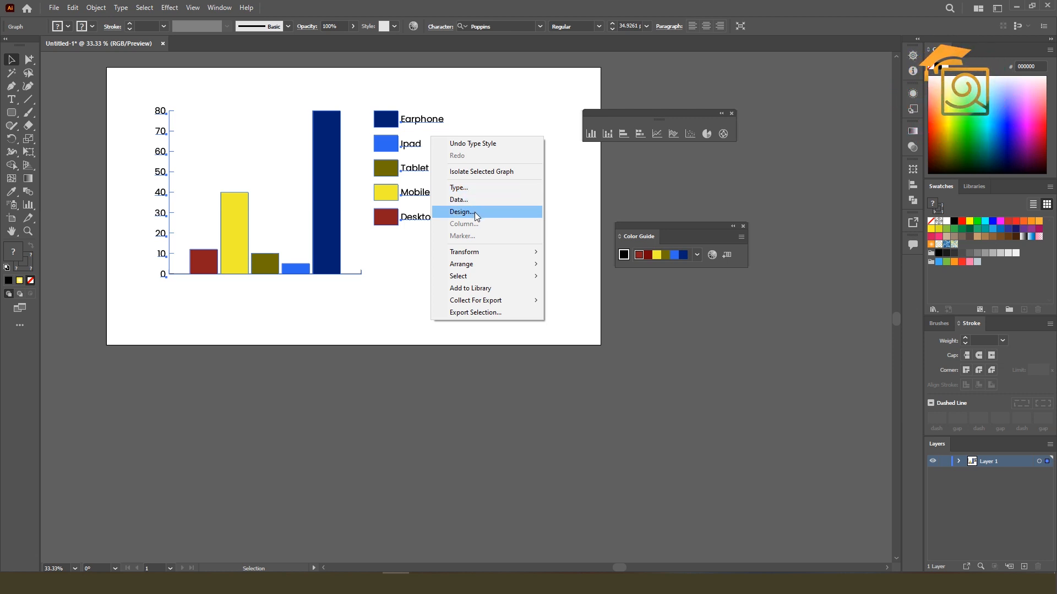
pyautogui.click(461, 188)
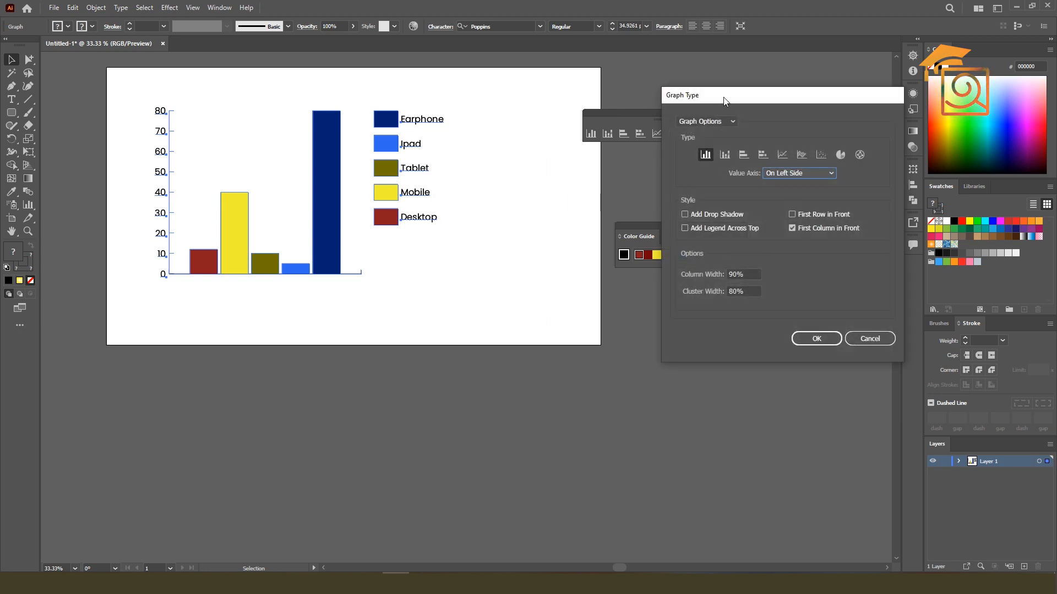
pyautogui.moveTo(724, 101); pyautogui.dragTo(598, 187)
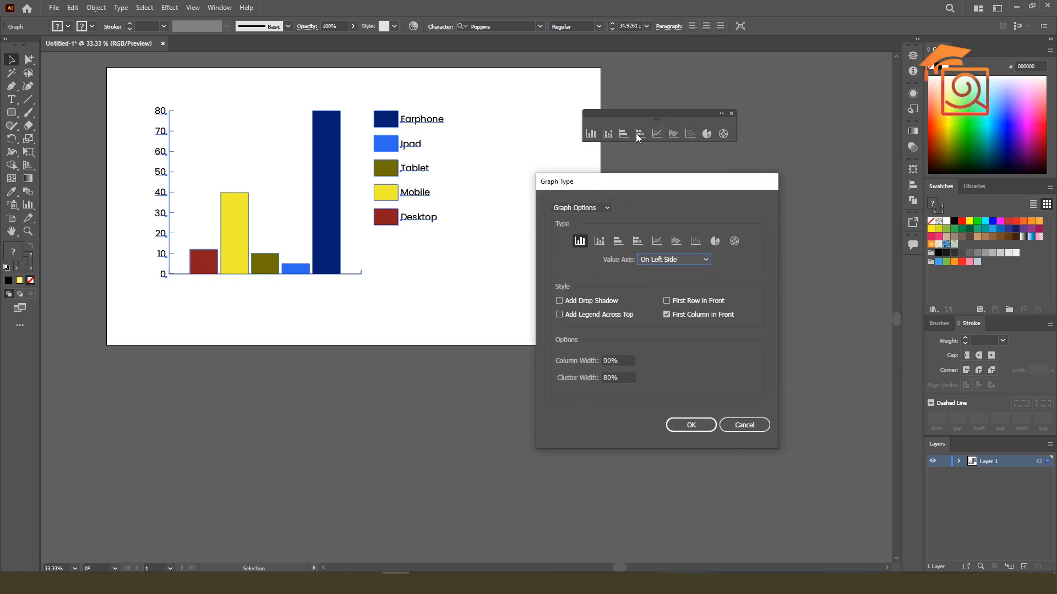
pyautogui.moveTo(655, 187); pyautogui.dragTo(742, 97)
pyautogui.click(687, 153)
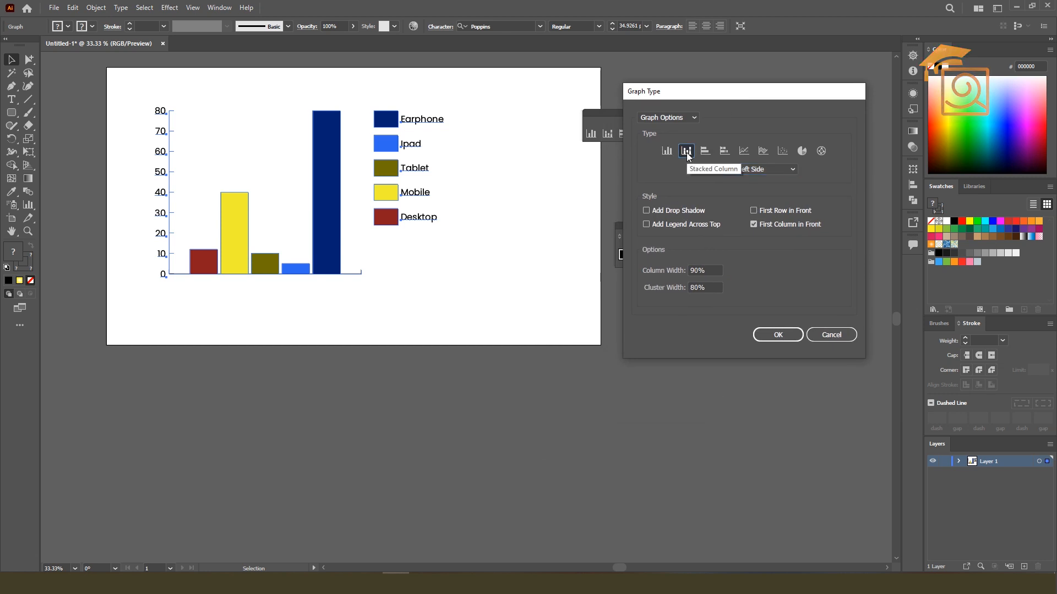
pyautogui.click(782, 335)
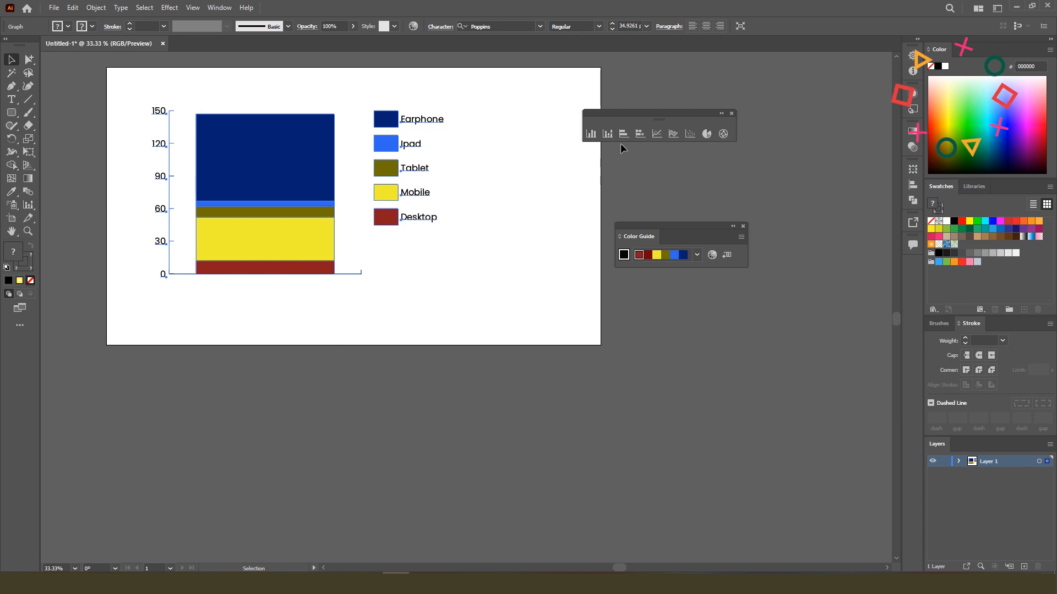
# Change the device graph's type from Stacked Column to Bar
pyautogui.doubleClick(394, 147)
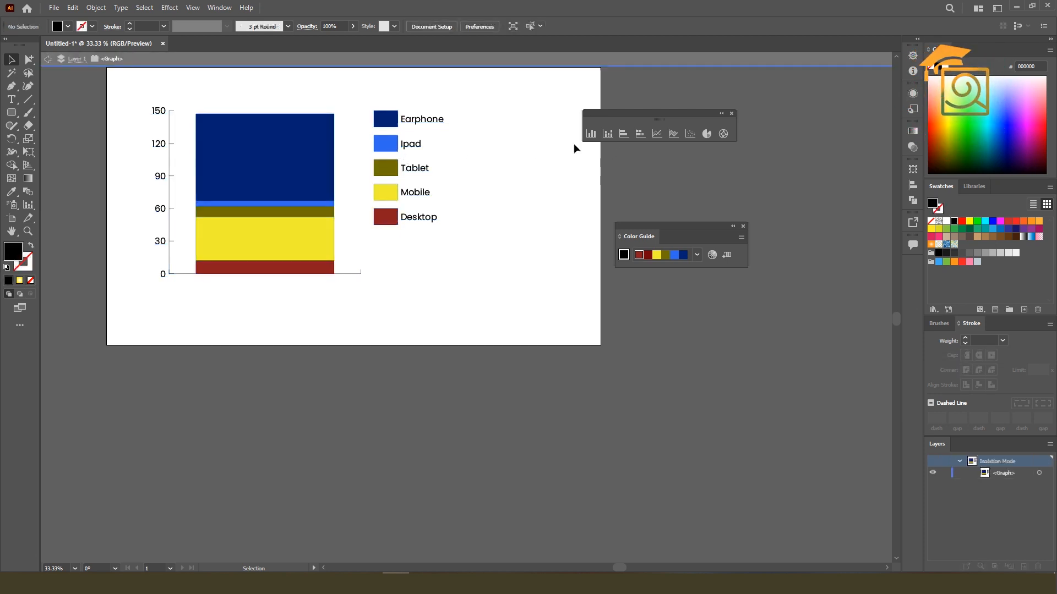
pyautogui.click(606, 57)
pyautogui.rightClick(393, 145)
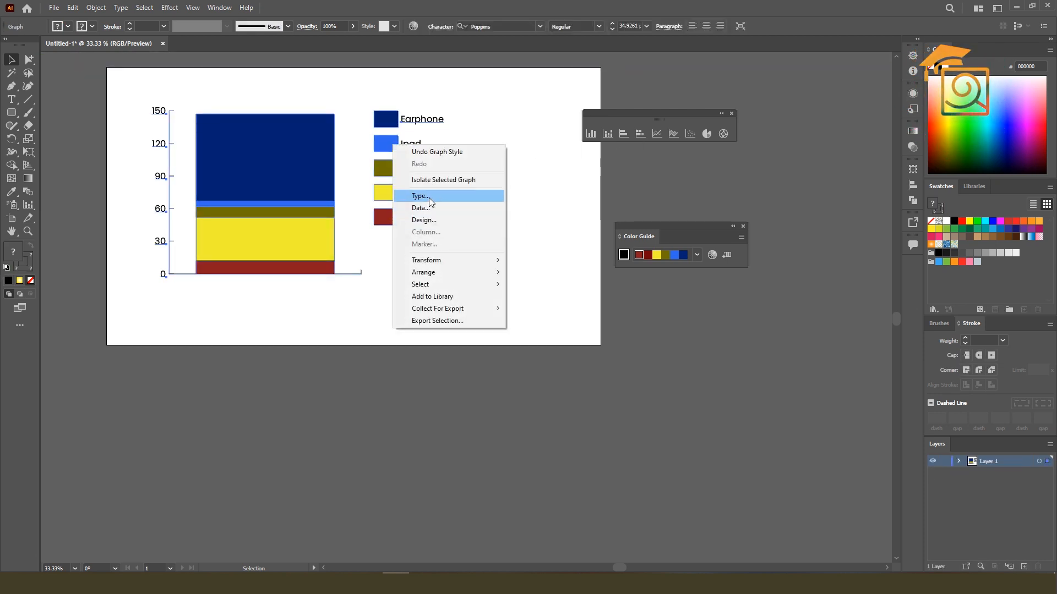
pyautogui.click(428, 197)
pyautogui.click(707, 153)
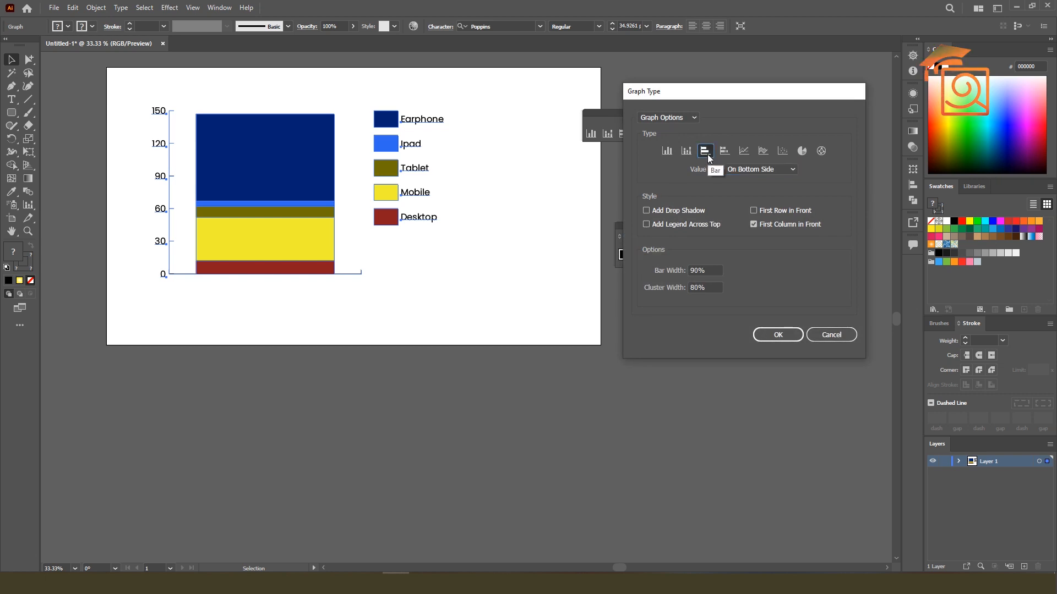
pyautogui.click(783, 335)
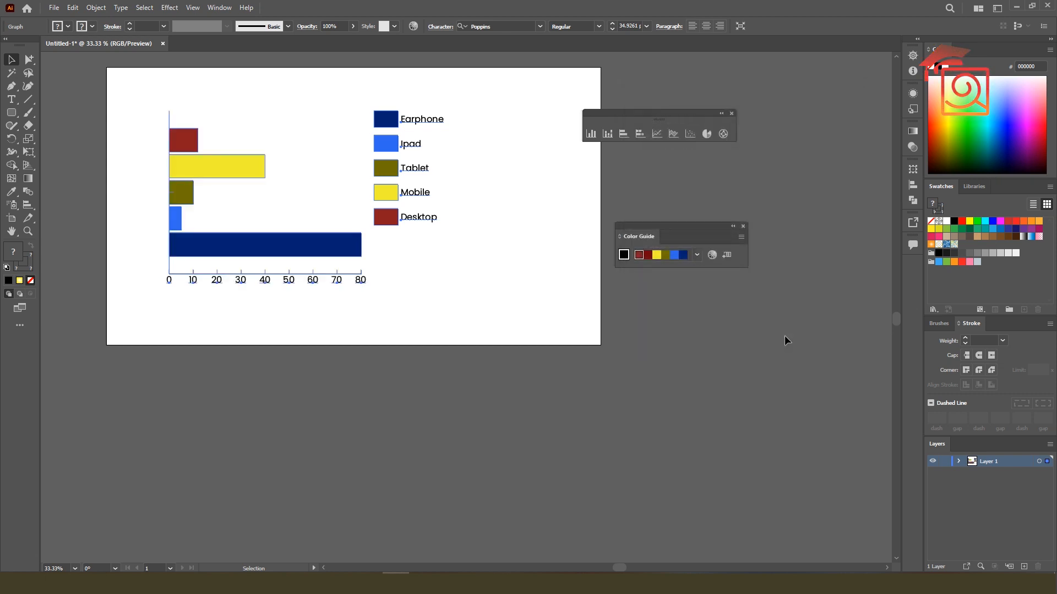
# Change the device graph's type to Stacked Bar
pyautogui.rightClick(379, 156)
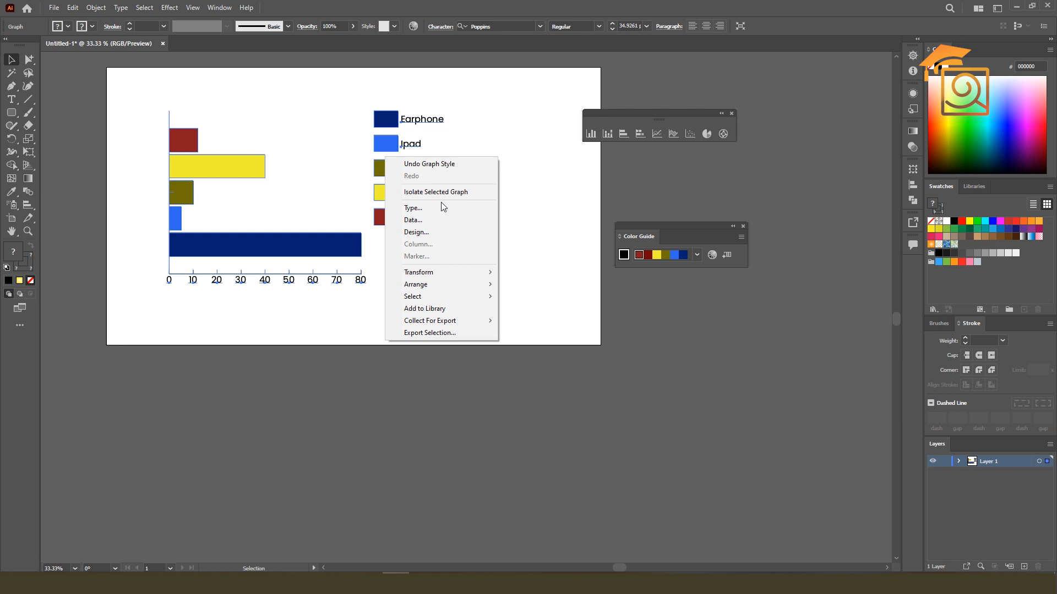
pyautogui.click(418, 208)
pyautogui.click(723, 152)
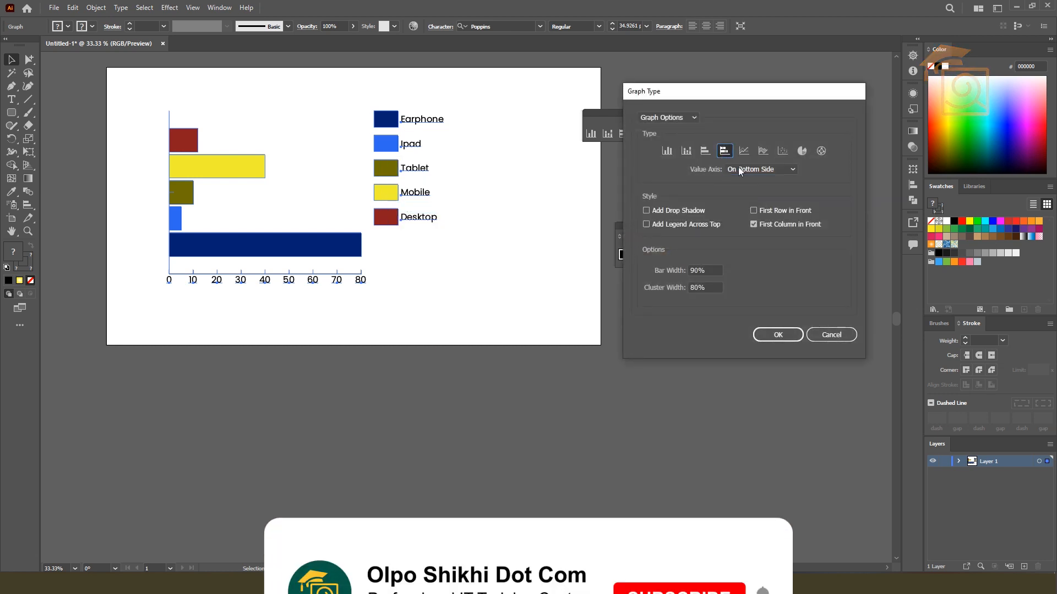
pyautogui.click(778, 334)
# Change the device graph's type to Line, with data points marked and connected
pyautogui.rightClick(419, 152)
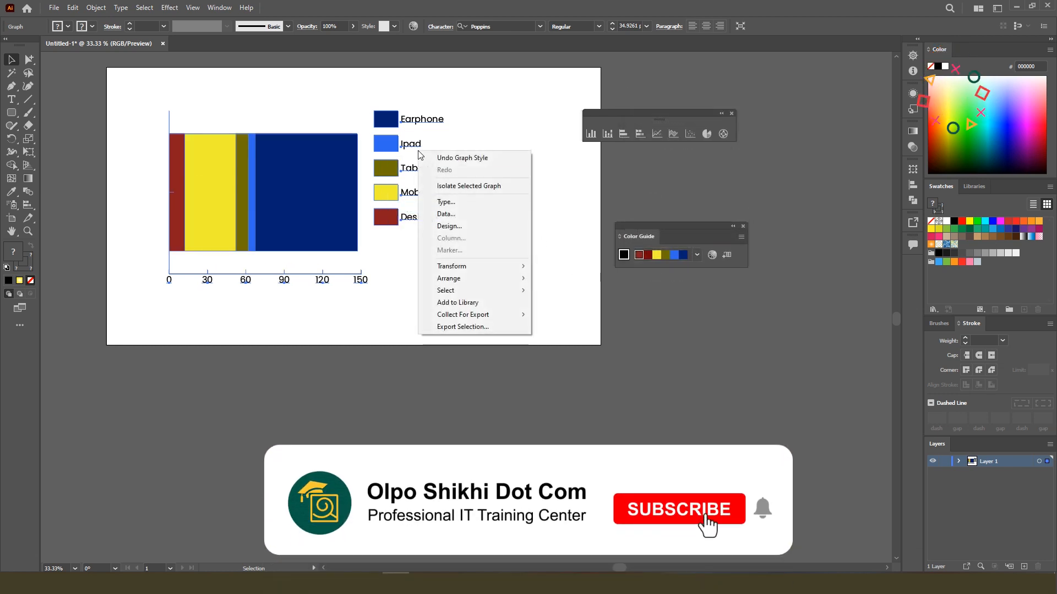
pyautogui.click(453, 205)
pyautogui.click(744, 150)
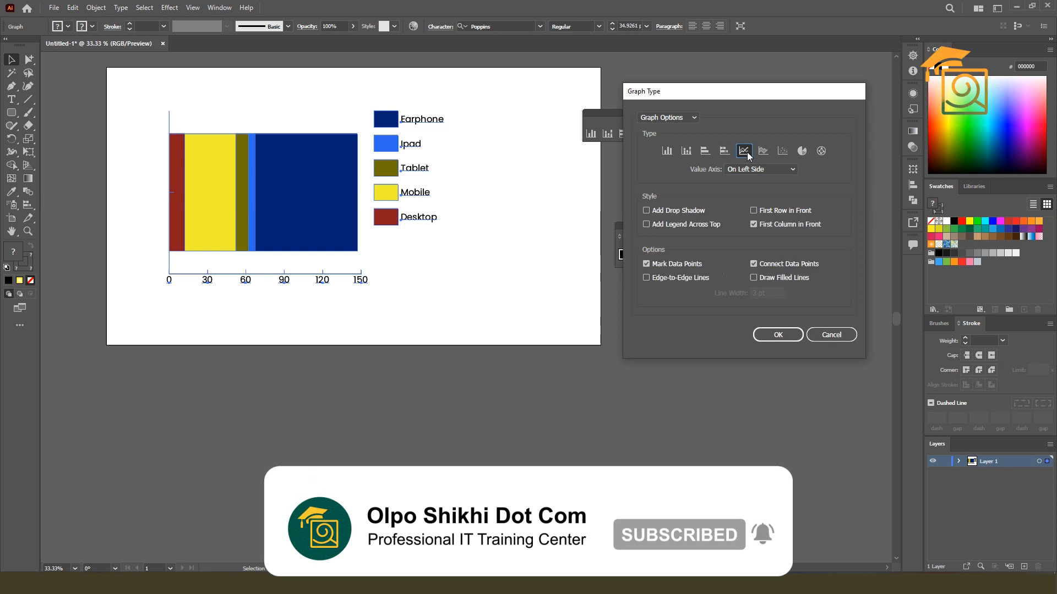
pyautogui.click(763, 334)
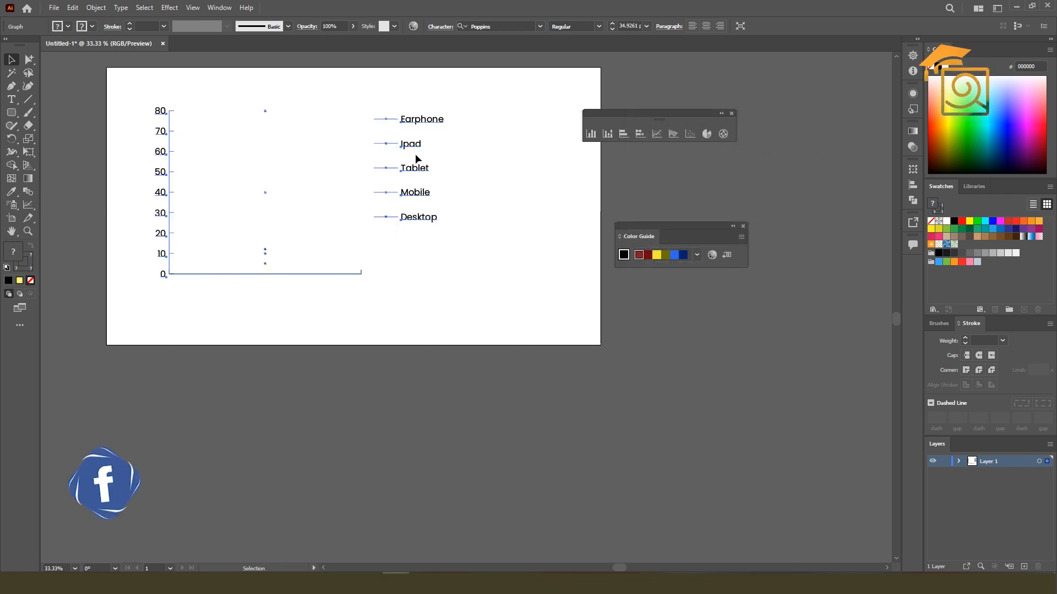
# Change the device graph's type to Area
pyautogui.rightClick(417, 156)
pyautogui.click(444, 206)
pyautogui.click(760, 153)
pyautogui.click(777, 334)
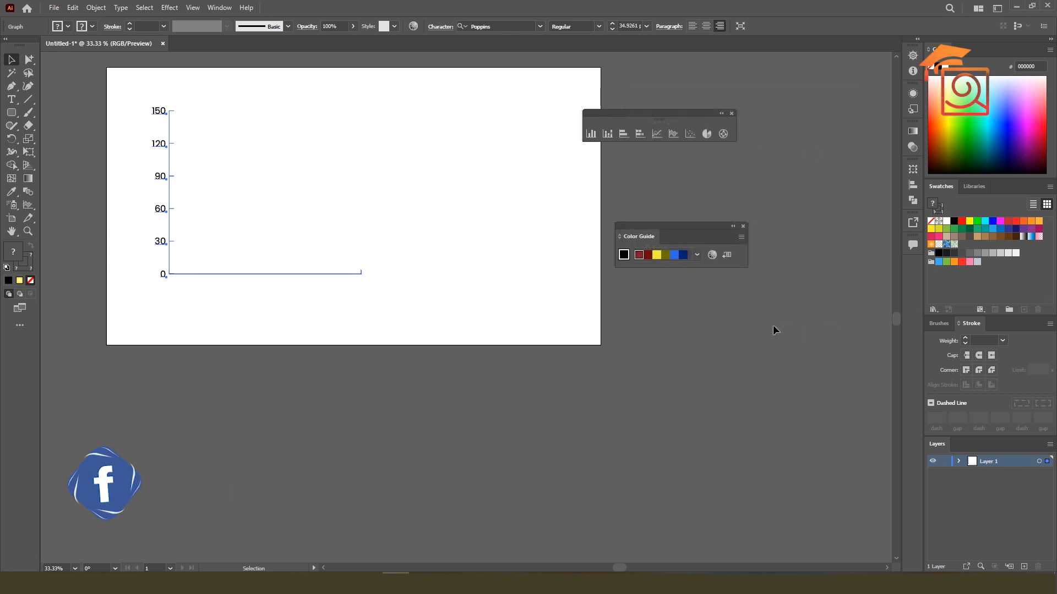
# Change the device graph's type to Scatter
pyautogui.rightClick(415, 173)
pyautogui.click(451, 218)
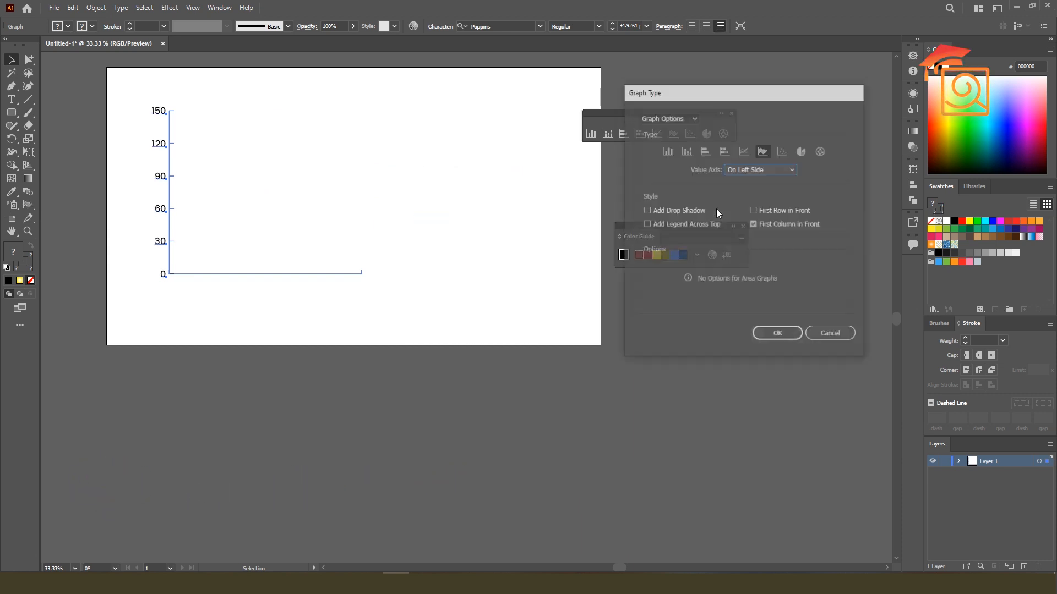
pyautogui.click(782, 152)
pyautogui.click(778, 332)
# Change the device graph's type to Pie
pyautogui.rightClick(305, 151)
pyautogui.click(397, 203)
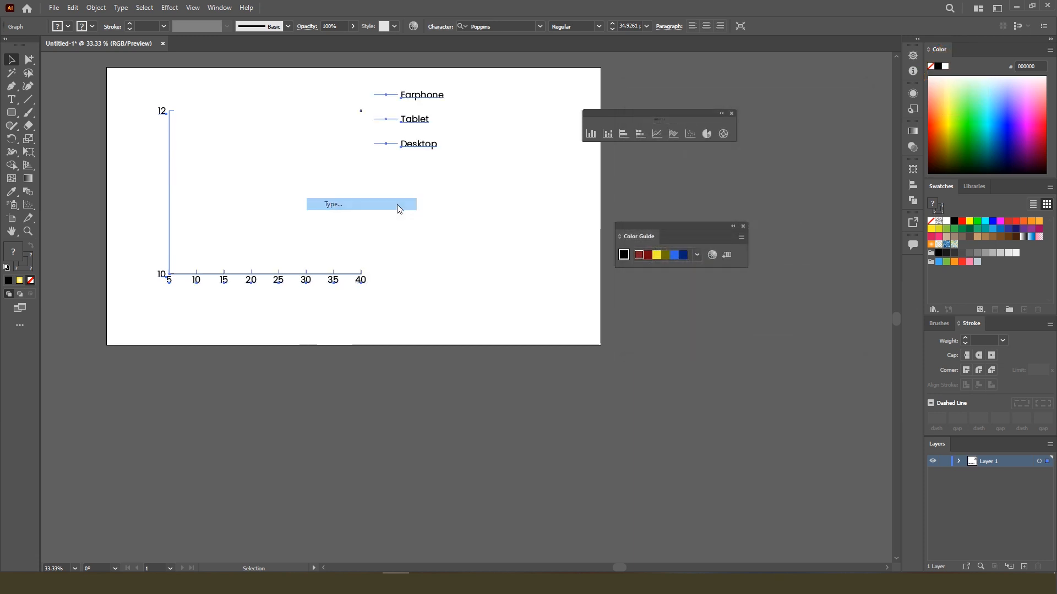
pyautogui.click(802, 151)
pyautogui.click(776, 334)
# Change the device graph's type to Radar and deselect the graph
pyautogui.rightClick(300, 179)
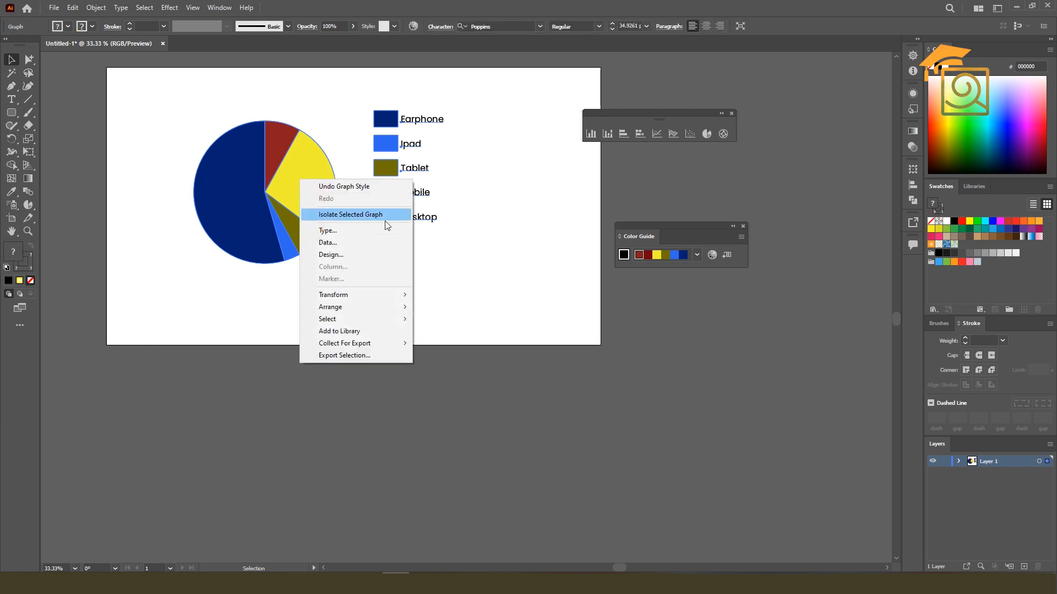
pyautogui.click(335, 230)
pyautogui.click(821, 151)
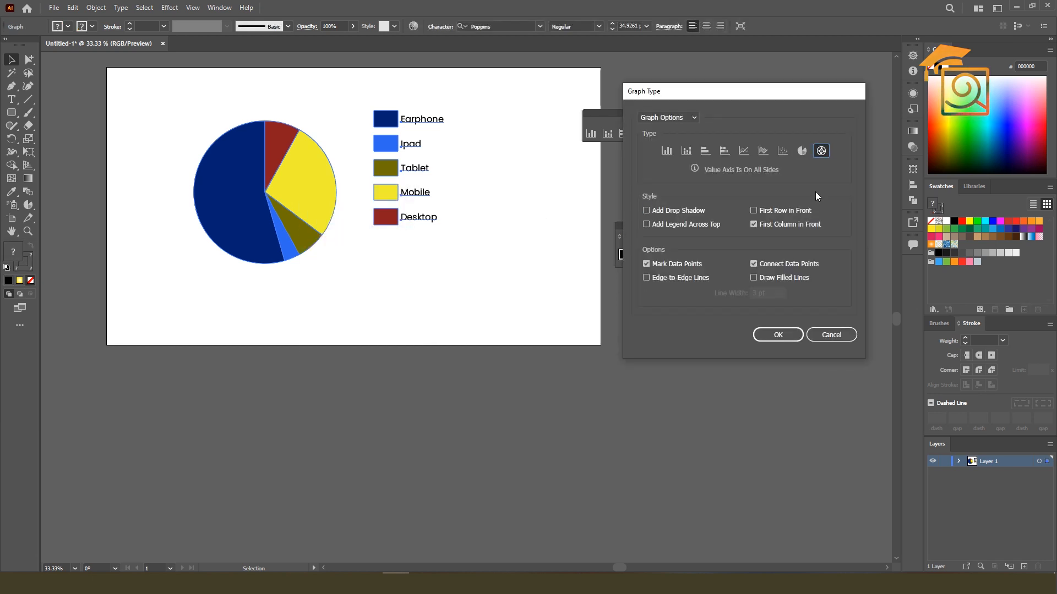
pyautogui.click(778, 335)
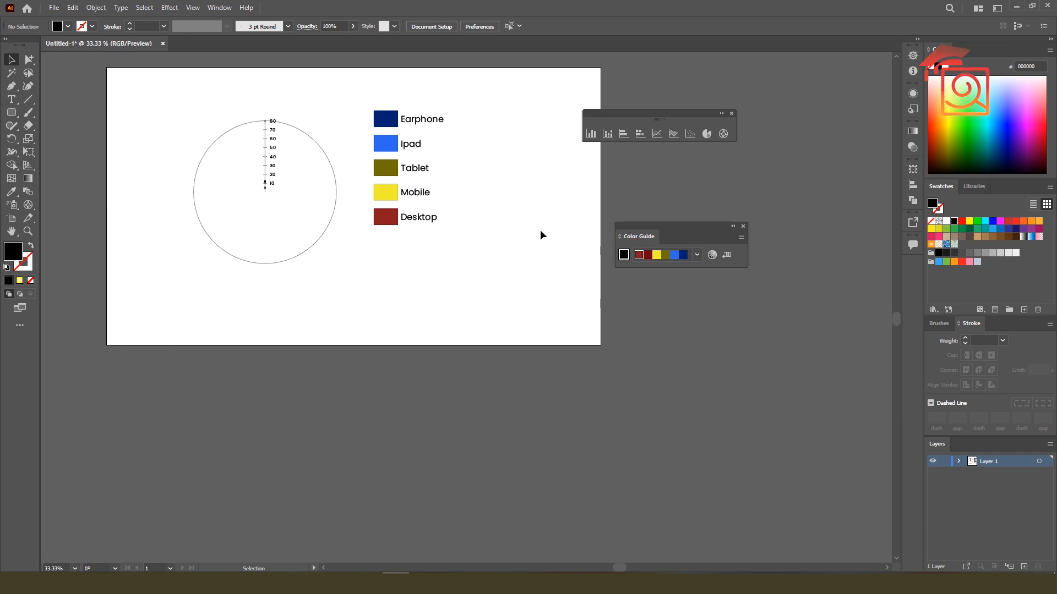
# Undo the graph type changes back to the coloured column graph, keeping its Poppins text
pyautogui.hotkey('ctrl', 'z')
pyautogui.hotkey('ctrl', 'z')
pyautogui.hotkey('ctrl', 'z')
pyautogui.hotkey('ctrl', 'z')
pyautogui.hotkey('ctrl', 'z')
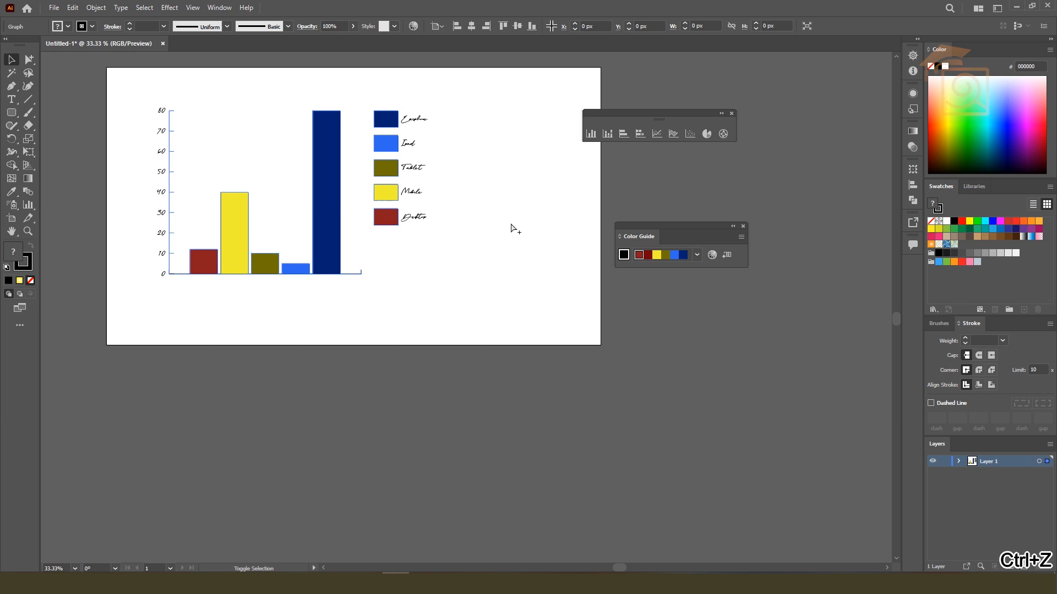
pyautogui.hotkey('ctrl', 'shift', 'z')
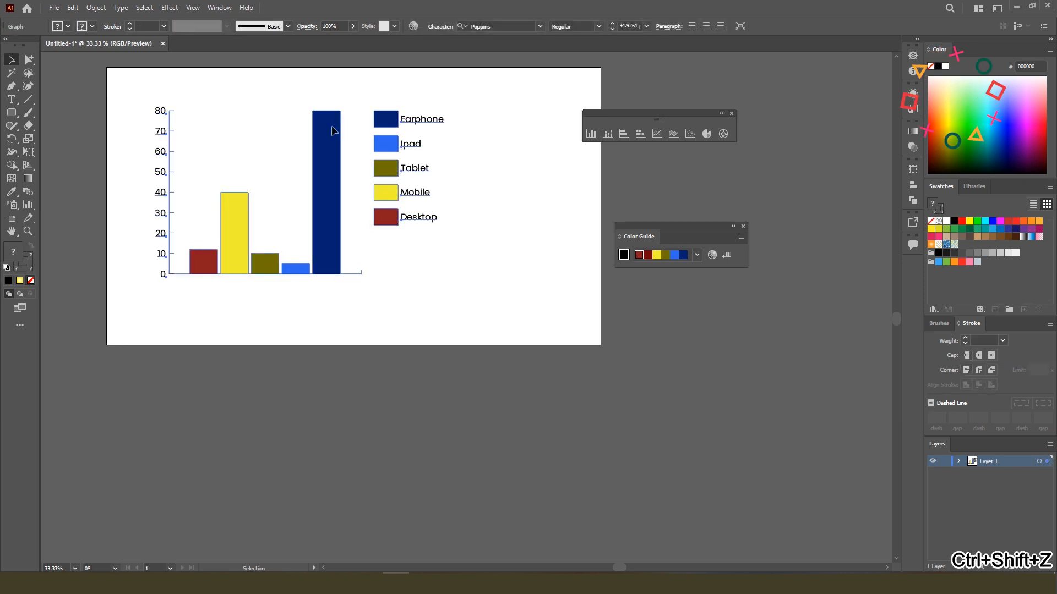
# Move the column graph off the artboard into the empty area below it
pyautogui.scroll(-1, 341, 158)
pyautogui.moveTo(336, 159); pyautogui.dragTo(317, 360)
pyautogui.scroll(1, 290, 161)
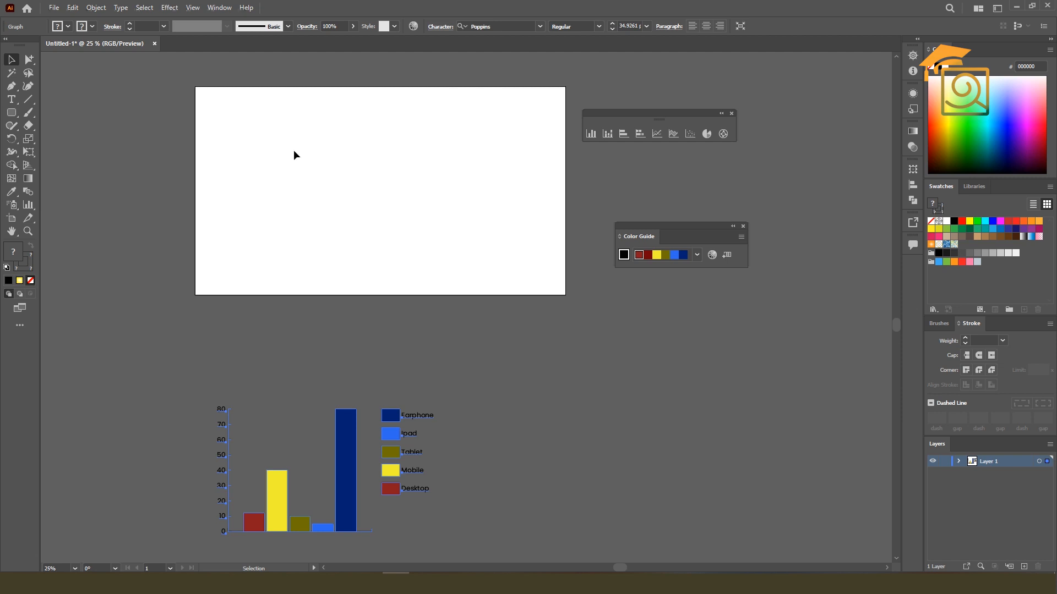
pyautogui.click(607, 133)
pyautogui.moveTo(244, 132); pyautogui.dragTo(466, 254)
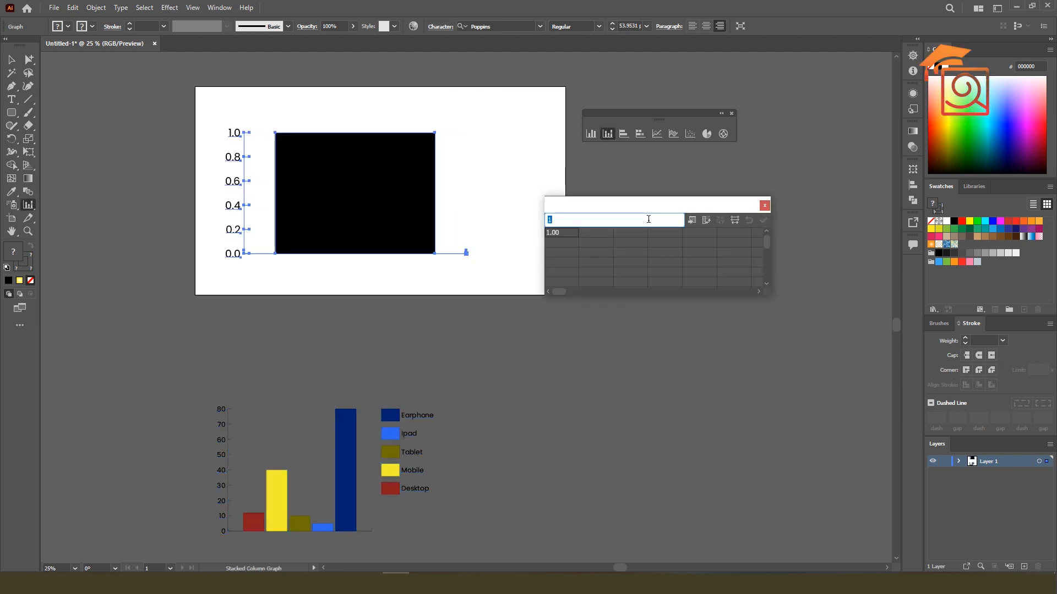
pyautogui.click(764, 206)
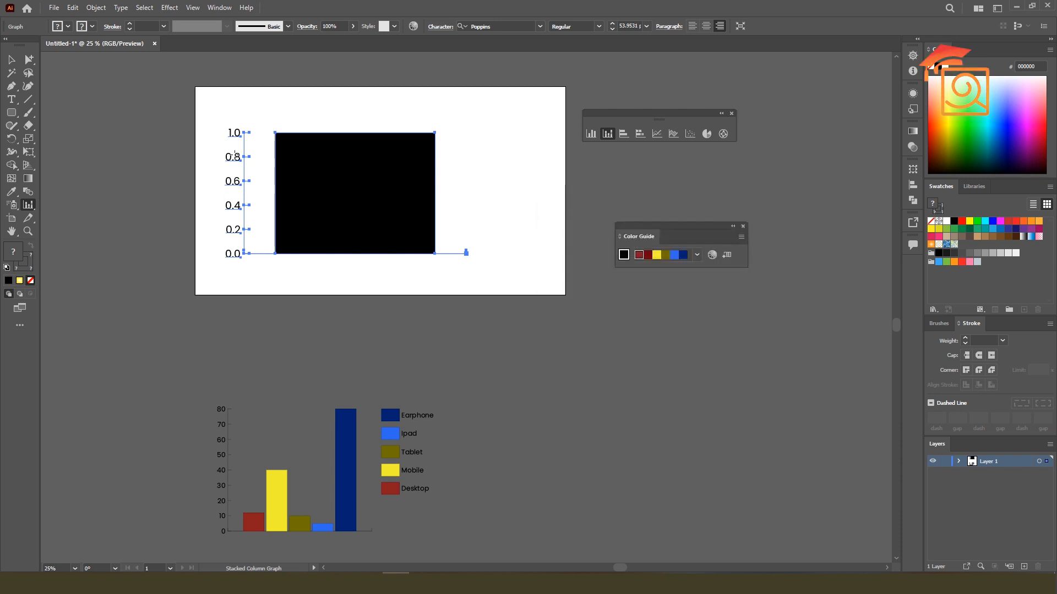
pyautogui.hotkey('ctrl', 'z')
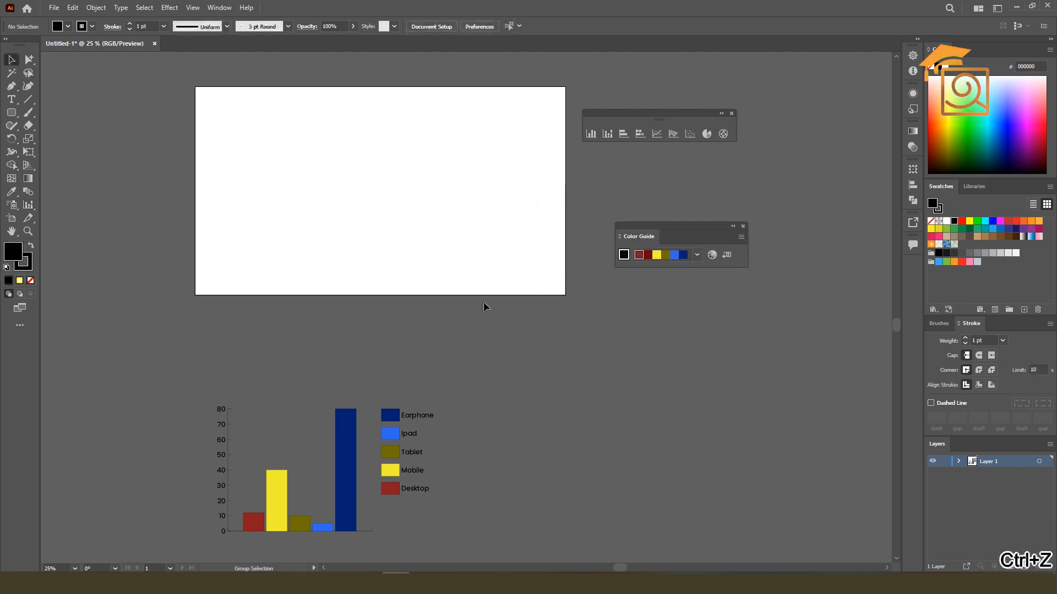
# Copy the column graph's data cells, both names and values from Desktop to Earphone, then close the data and deselect the graph
pyautogui.rightClick(391, 419)
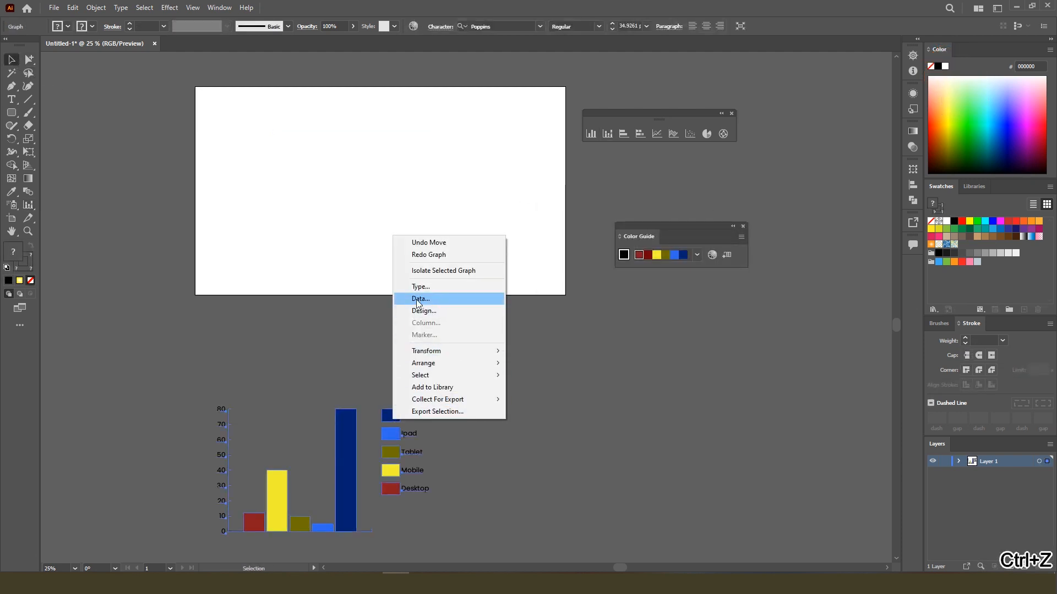
pyautogui.click(416, 298)
pyautogui.moveTo(556, 234); pyautogui.dragTo(696, 243)
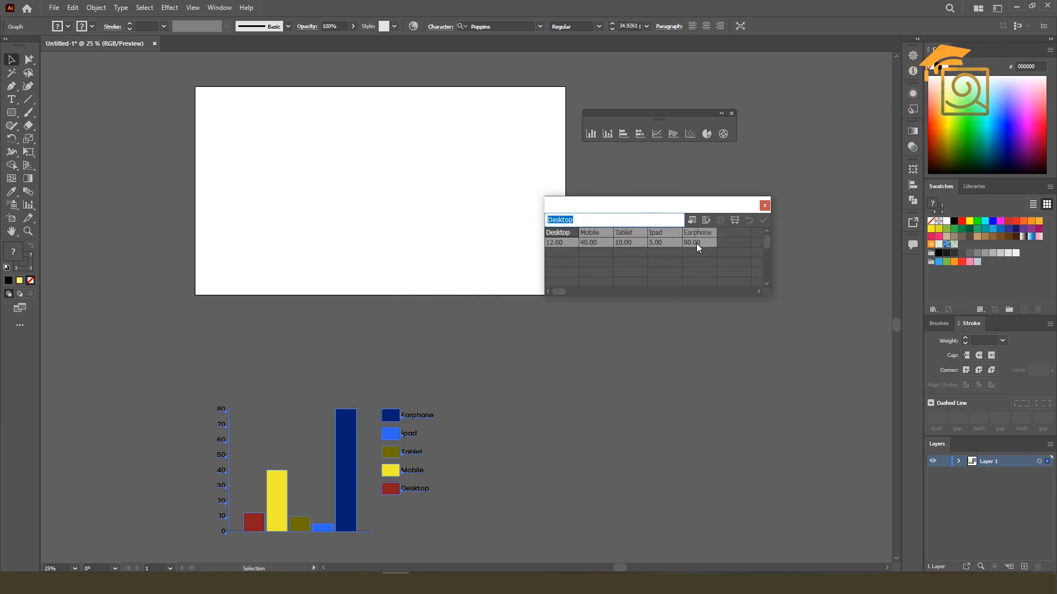
pyautogui.hotkey('ctrl', 'c')
pyautogui.click(765, 206)
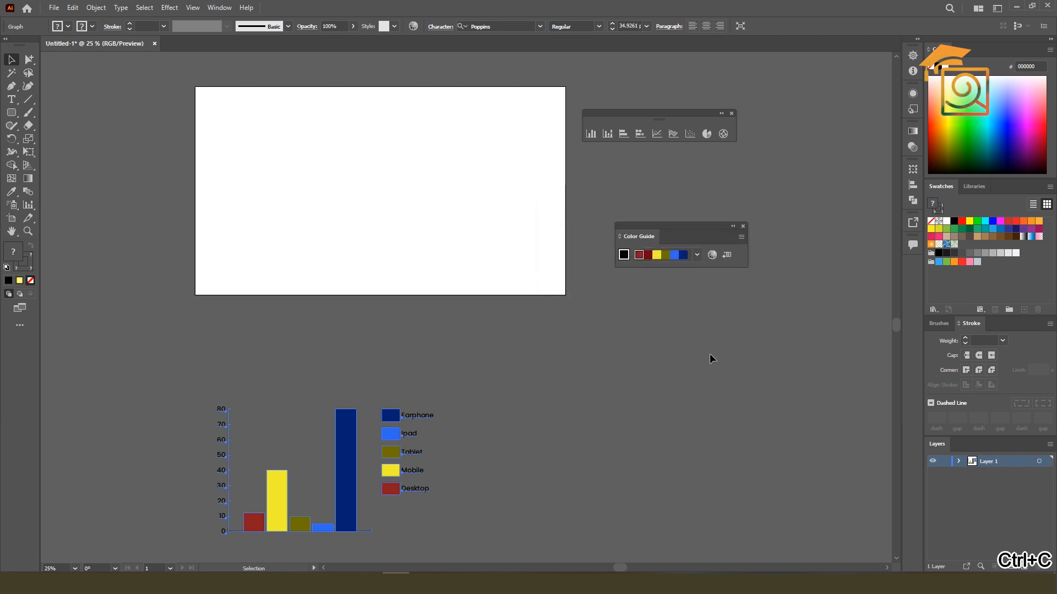
pyautogui.click(709, 354)
# Draw a line graph on the artboard, fill it with the copied Desktop-to-Earphone data, and apply and close the data
pyautogui.click(659, 136)
pyautogui.moveTo(224, 126); pyautogui.dragTo(431, 244)
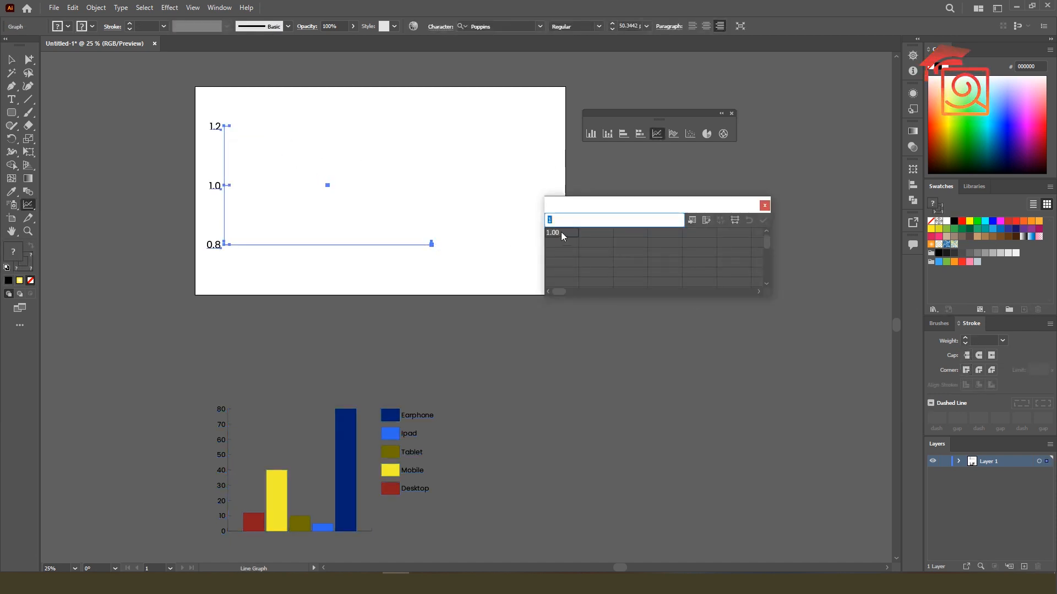
pyautogui.moveTo(560, 232); pyautogui.dragTo(678, 242)
pyautogui.hotkey('ctrl', 'v')
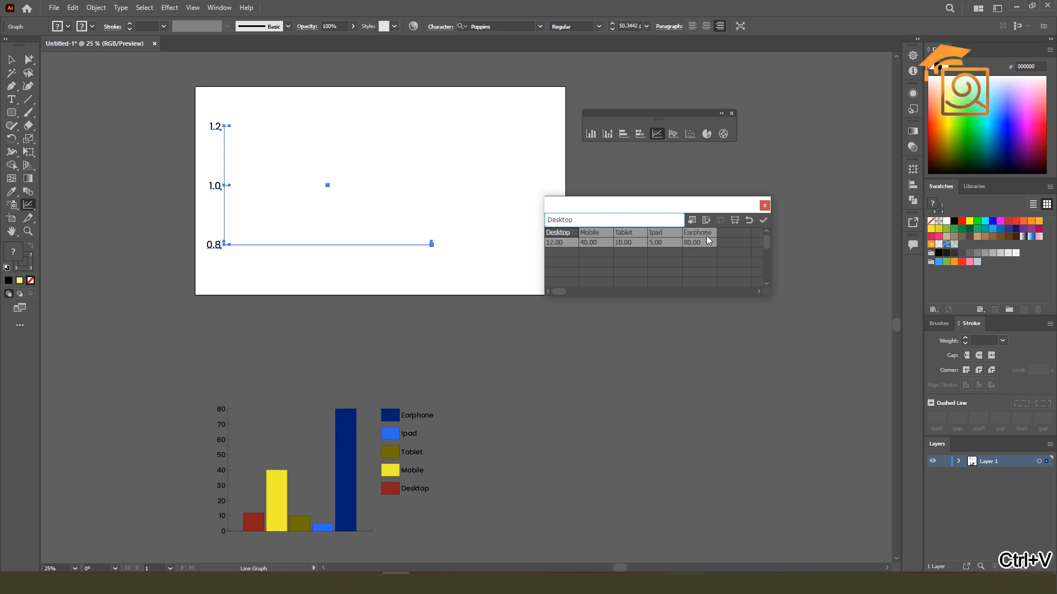
pyautogui.click(763, 221)
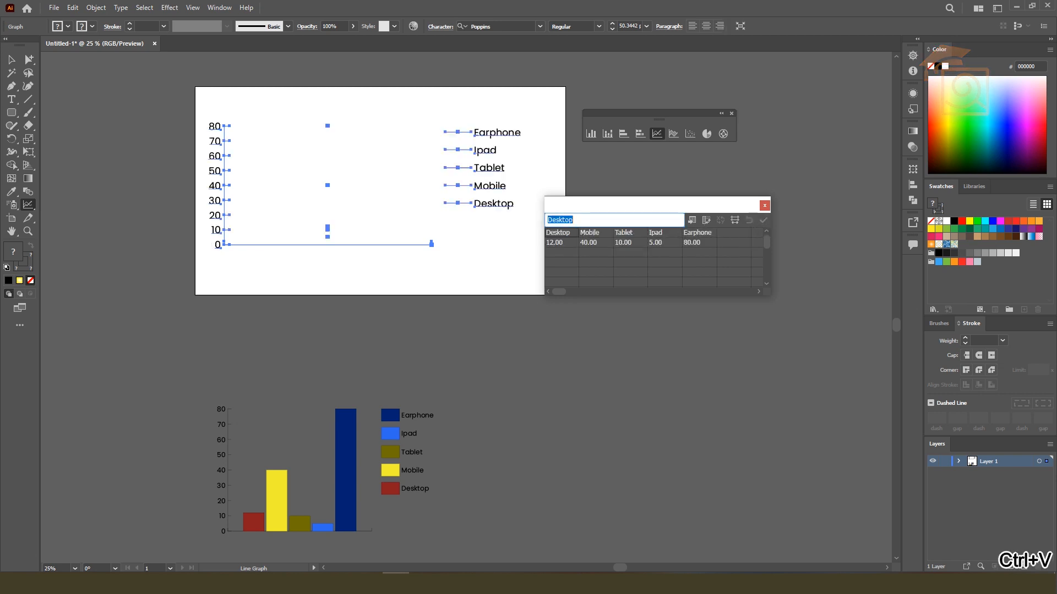
pyautogui.click(764, 206)
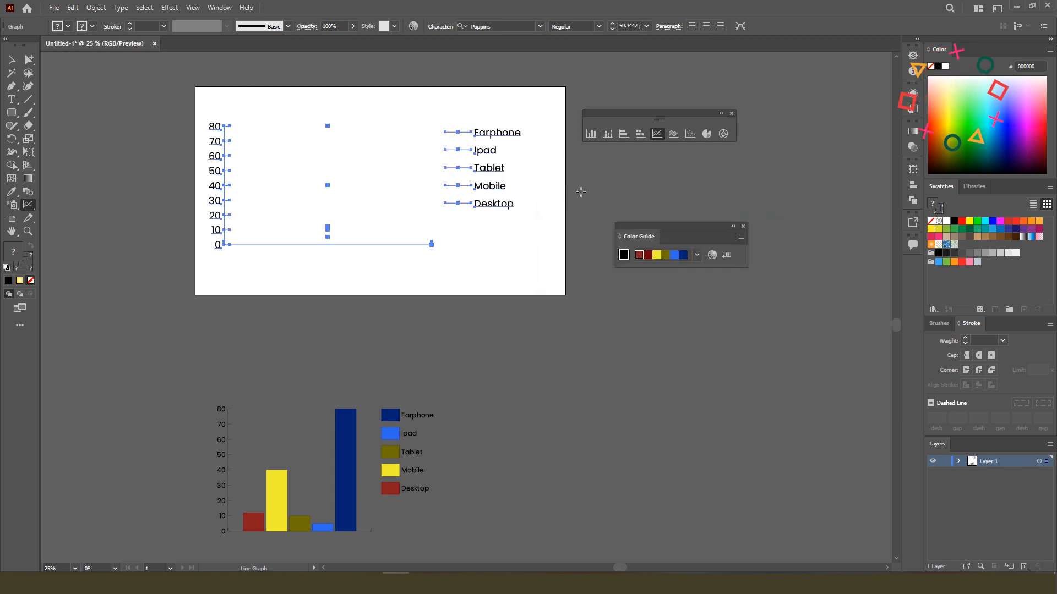
# Delete the line graph from the artboard
pyautogui.click(14, 58)
pyautogui.moveTo(194, 103); pyautogui.dragTo(561, 266)
pyautogui.press('Delete')
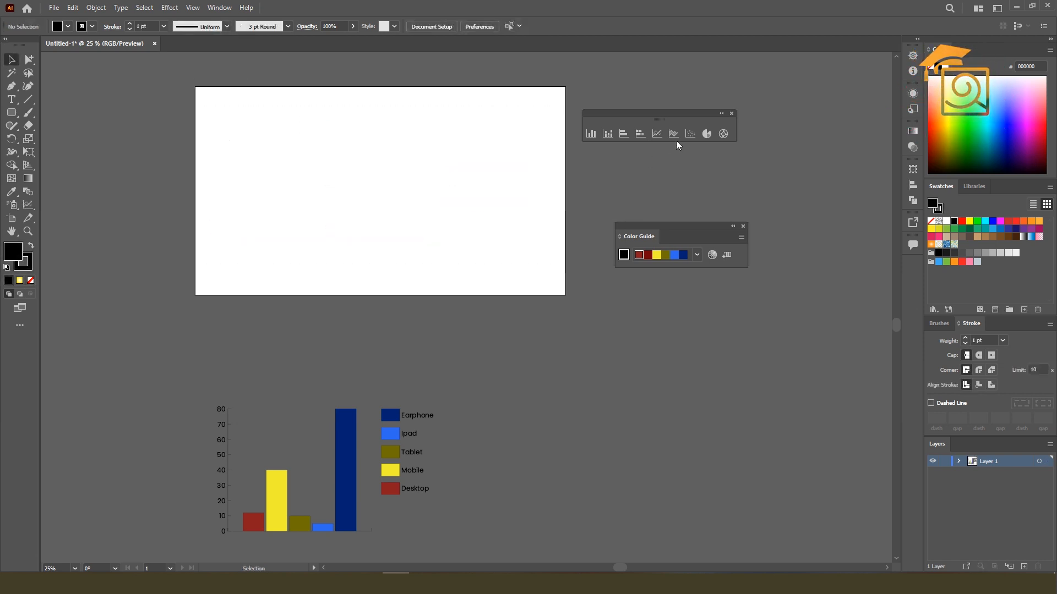
pyautogui.click(662, 131)
pyautogui.moveTo(242, 127); pyautogui.dragTo(471, 268)
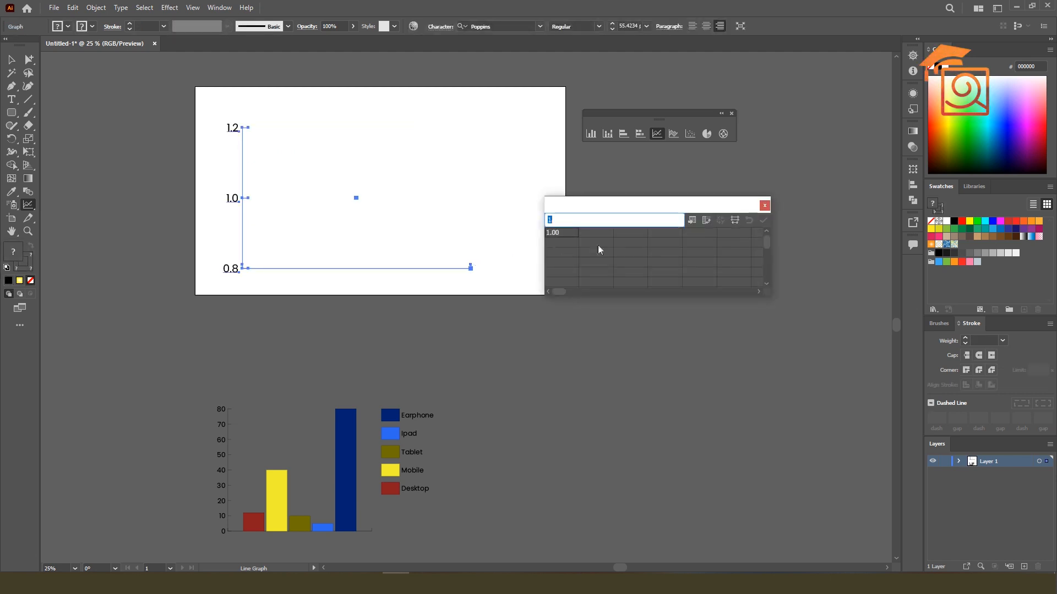
pyautogui.click(765, 205)
pyautogui.click(11, 59)
pyautogui.press('Delete')
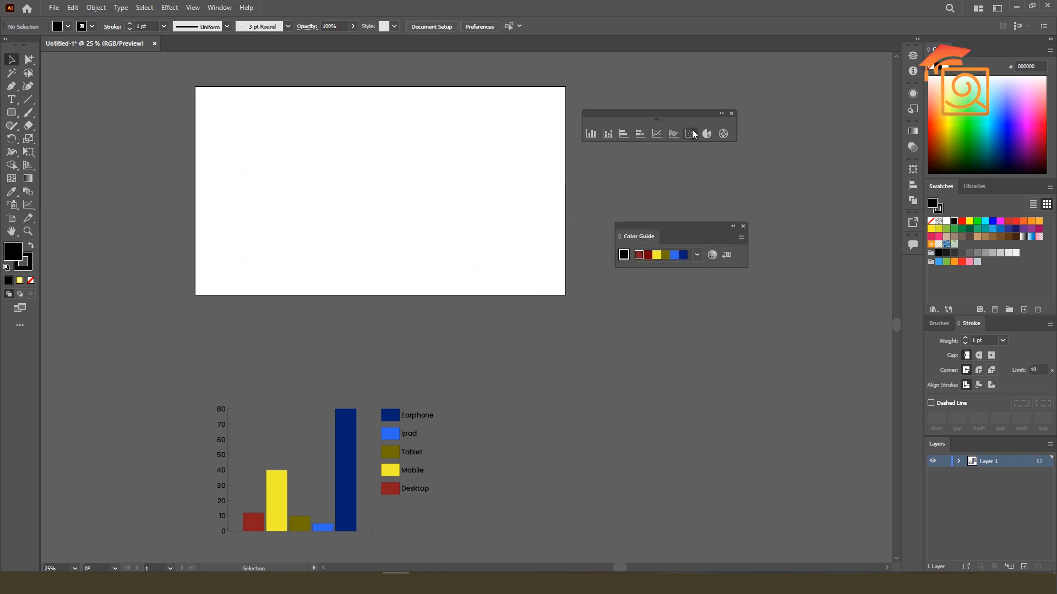
# Draw a pie graph on the artboard, paste the copied Desktop-to-Earphone data into it, apply and close the data, and deselect it
pyautogui.click(706, 134)
pyautogui.moveTo(271, 144); pyautogui.dragTo(401, 260)
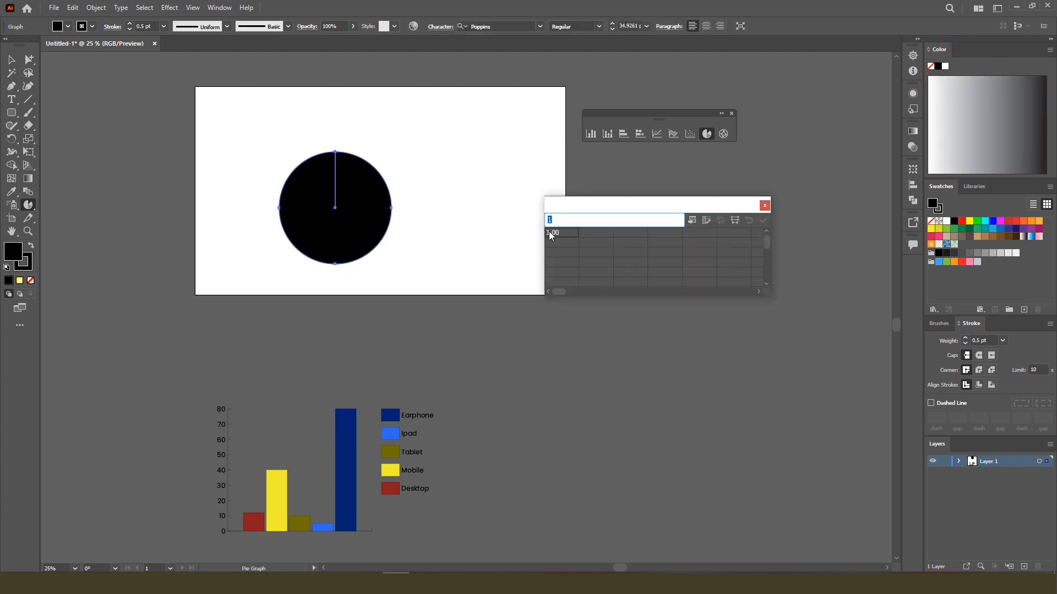
pyautogui.moveTo(549, 235); pyautogui.dragTo(674, 244)
pyautogui.hotkey('ctrl', 'v')
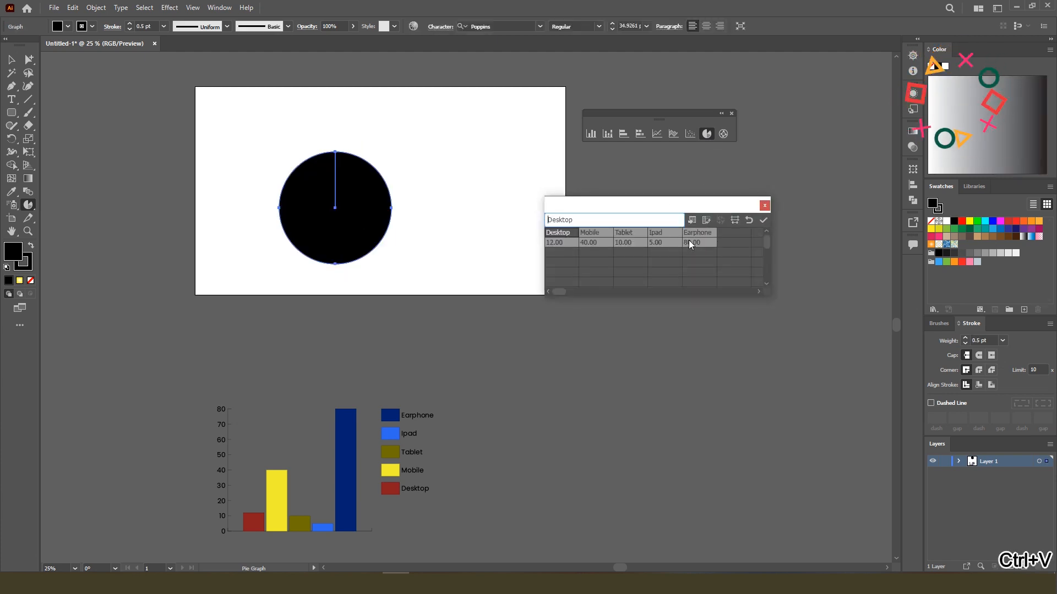
pyautogui.click(763, 220)
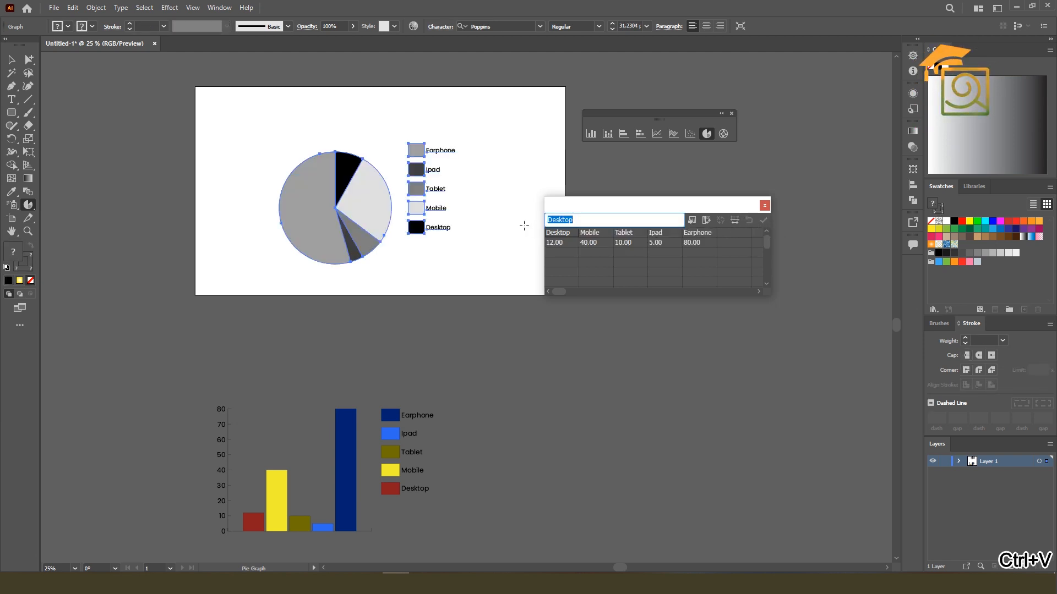
pyautogui.click(765, 207)
pyautogui.click(11, 59)
pyautogui.click(454, 215)
pyautogui.click(478, 232)
# Fill the Desktop slice and its legend box with yellow, and the Mobile slice and its legend box with dark blue
pyautogui.scroll(2, 360, 176)
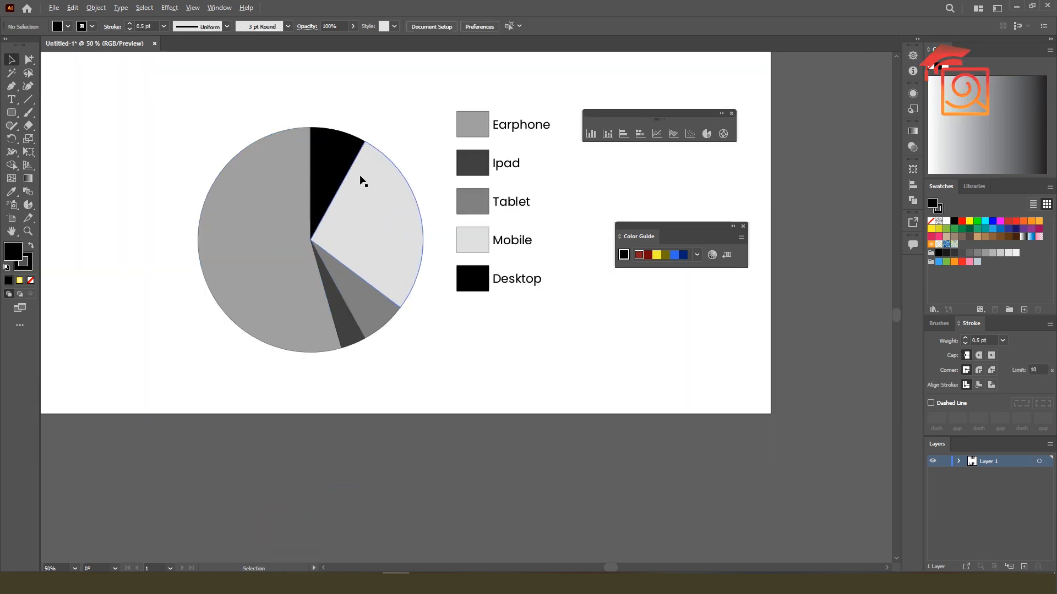
pyautogui.click(31, 59)
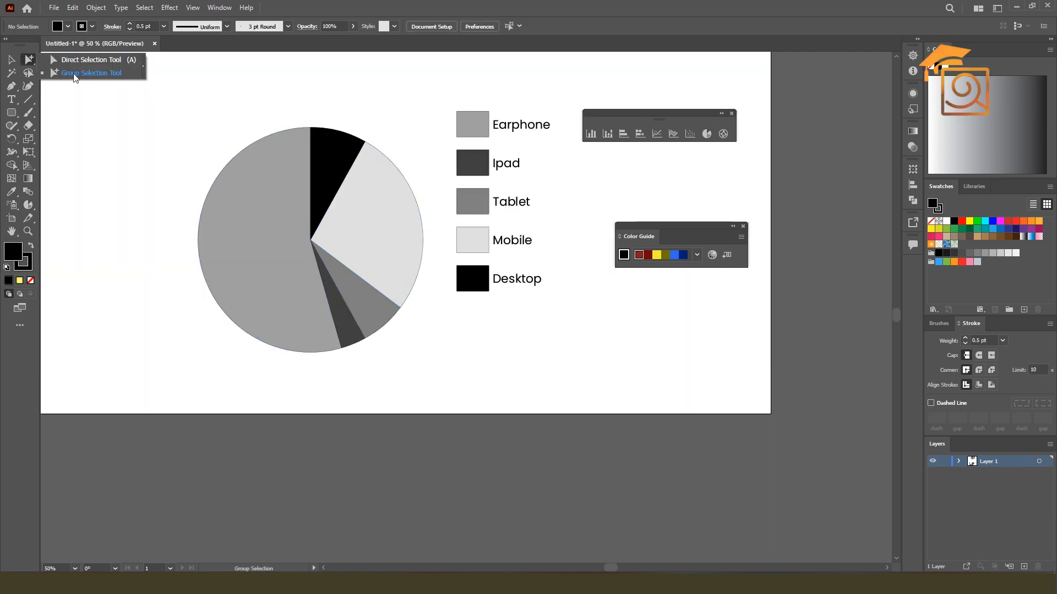
pyautogui.click(330, 169)
pyautogui.click(331, 169)
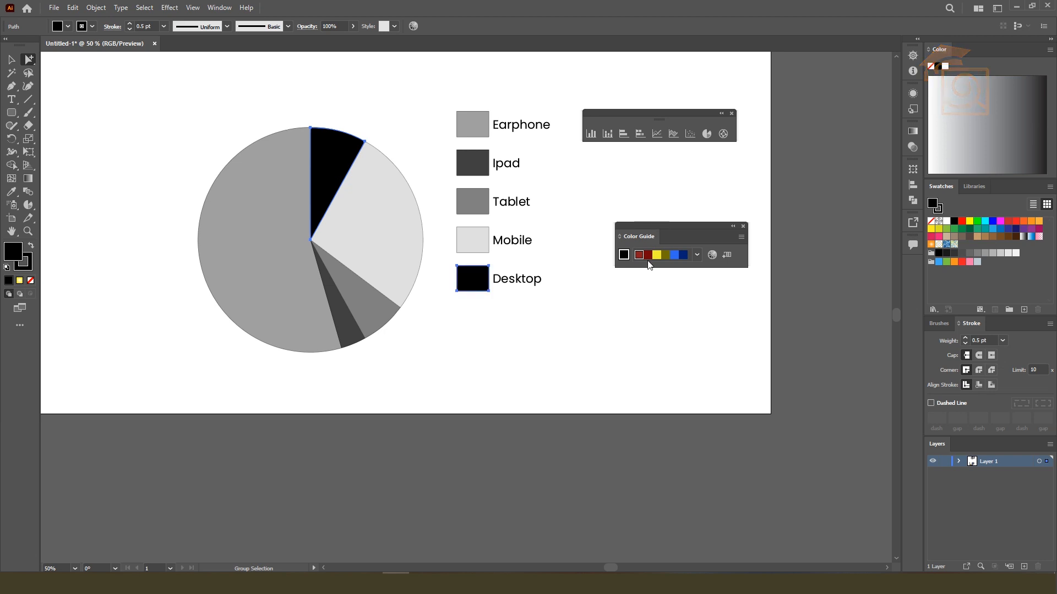
pyautogui.click(657, 255)
pyautogui.click(401, 238)
pyautogui.click(401, 238)
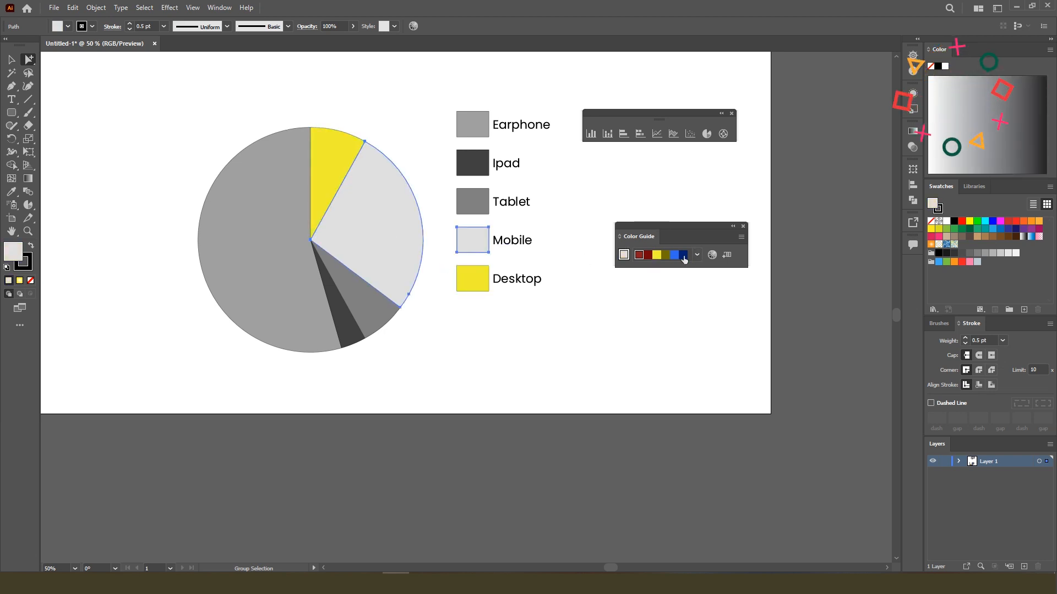
pyautogui.click(683, 255)
# Fill the Earphone slice and its legend box with red, and the Tablet slice and its legend box with green
pyautogui.click(253, 271)
pyautogui.click(253, 271)
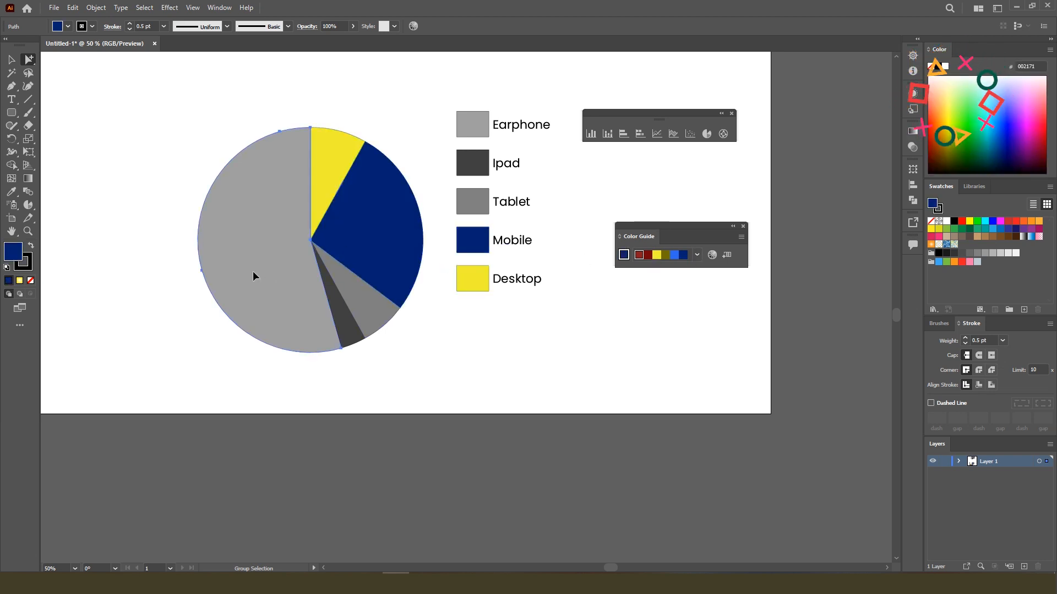
pyautogui.click(962, 222)
pyautogui.click(366, 302)
pyautogui.click(366, 302)
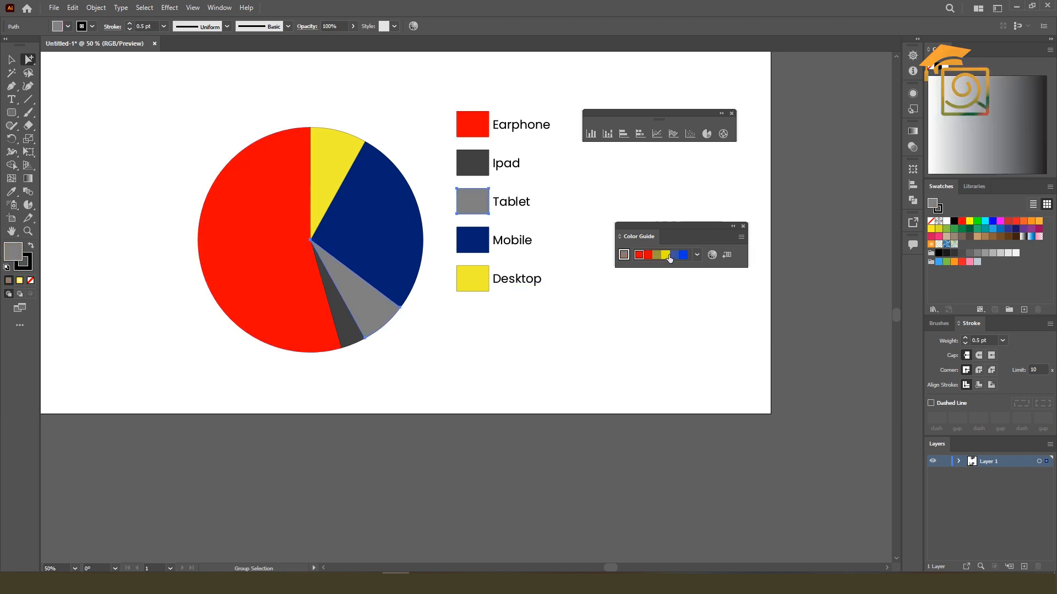
pyautogui.click(675, 255)
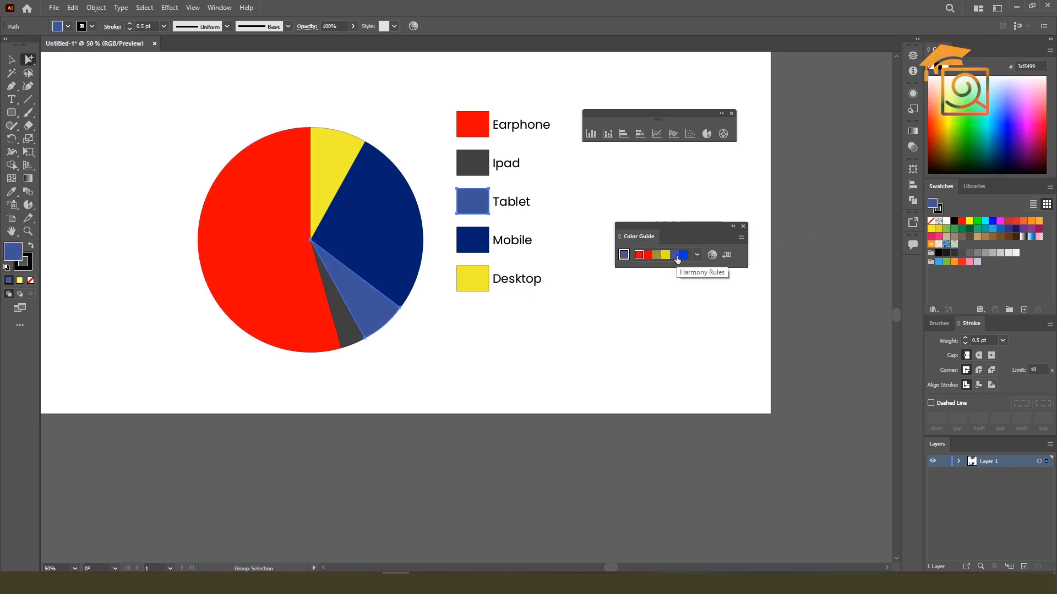
pyautogui.click(969, 230)
# Fill the Ipad slice and its legend box with magenta 9e005d, and move the pie graph to the artboard's left side
pyautogui.click(355, 335)
pyautogui.click(355, 334)
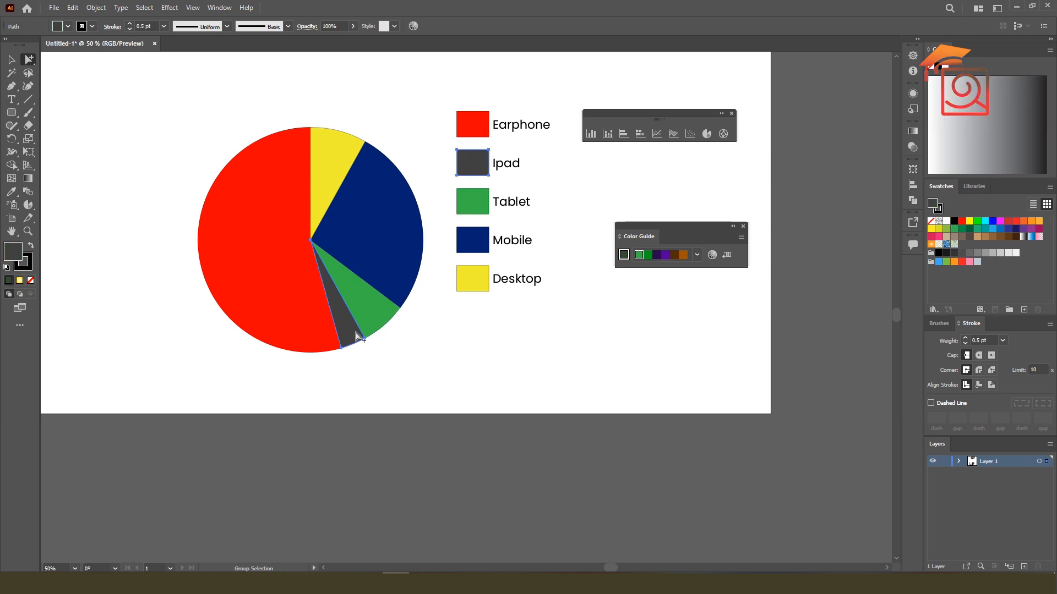
pyautogui.click(969, 221)
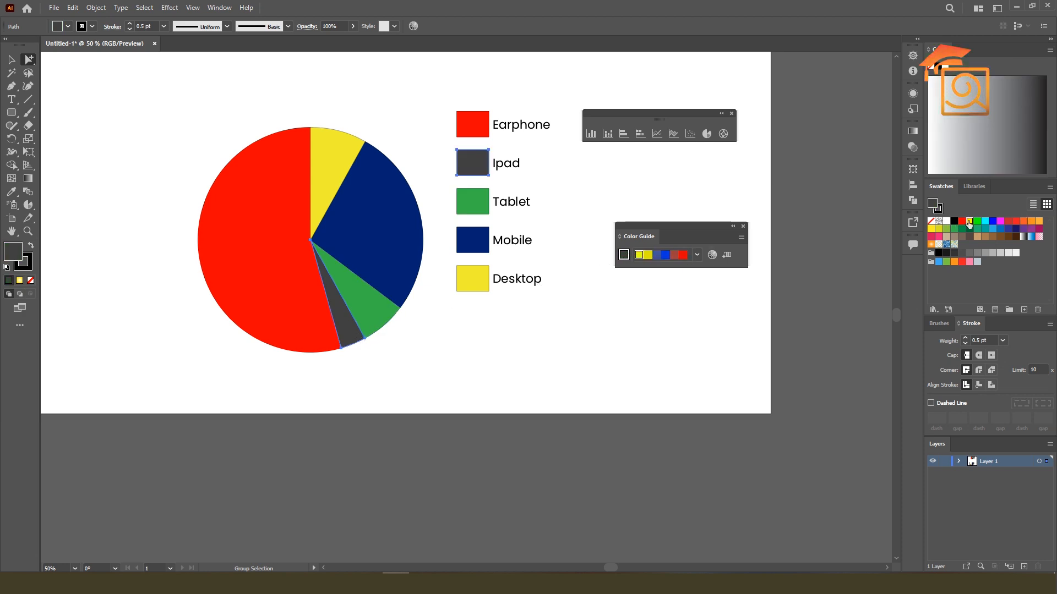
pyautogui.click(1038, 229)
pyautogui.click(582, 343)
pyautogui.scroll(-1, 302, 148)
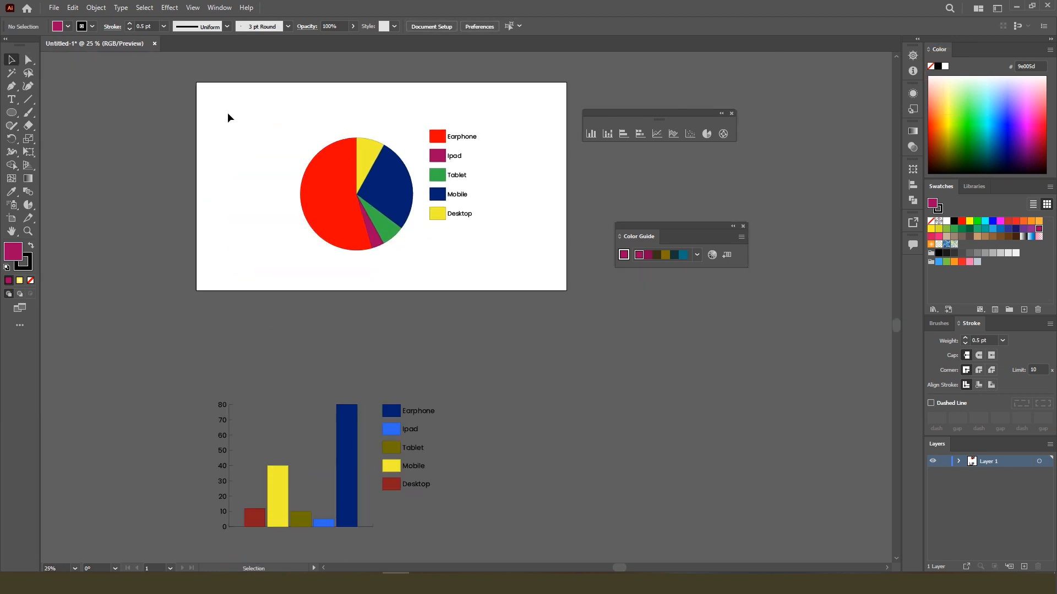
pyautogui.moveTo(356, 165); pyautogui.dragTo(278, 158)
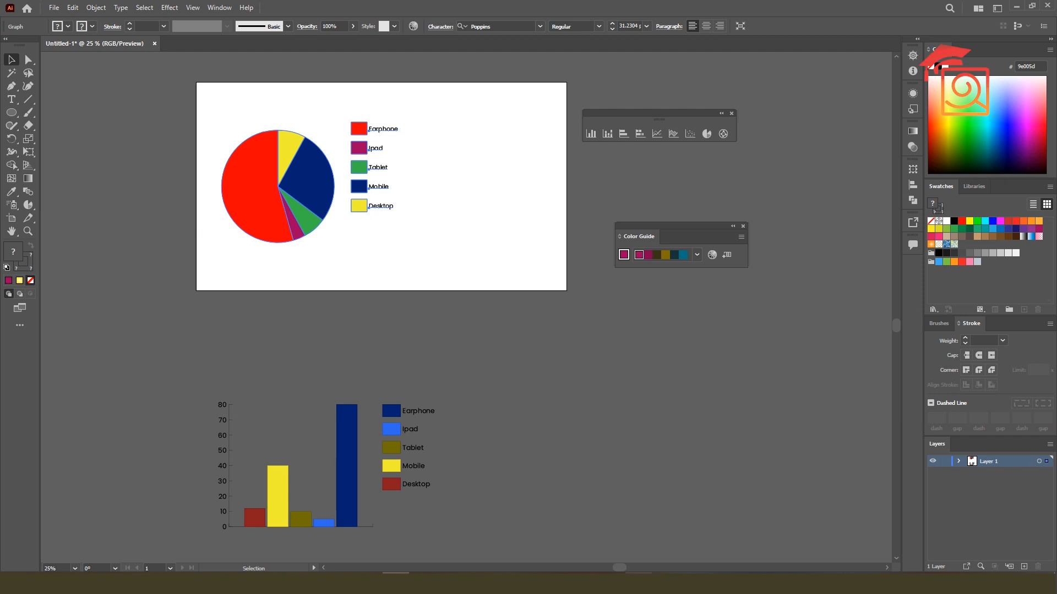
# Switch to the browser, browse the infographic design image results, and copy the TAD Graphics "Designing Infographics" image
pyautogui.hotkey('alt', 'Tab')
pyautogui.scroll(-3, 487, 459)
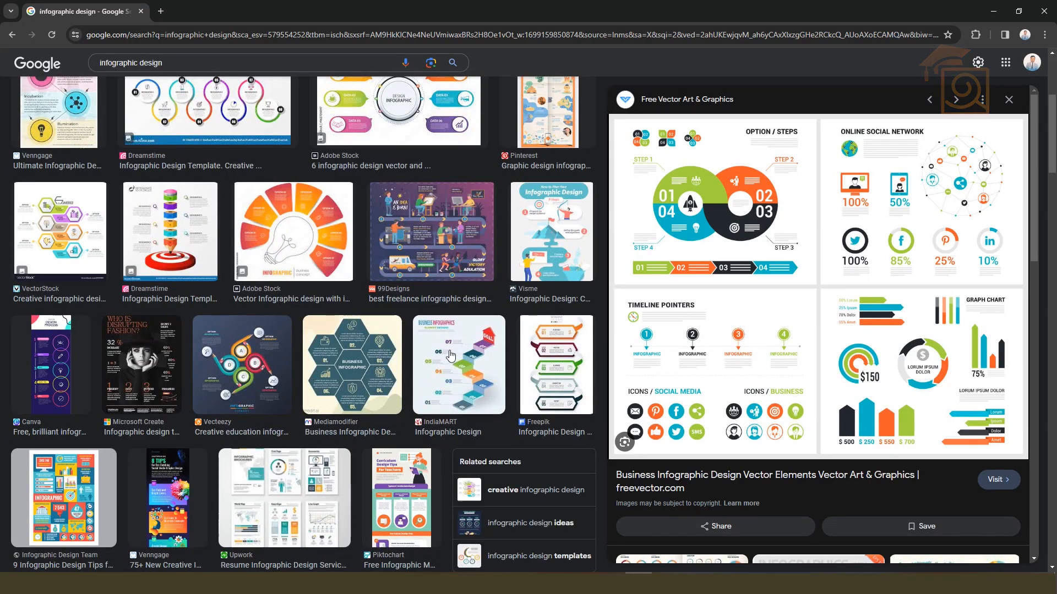
pyautogui.scroll(-7, 446, 363)
pyautogui.scroll(-8, 450, 353)
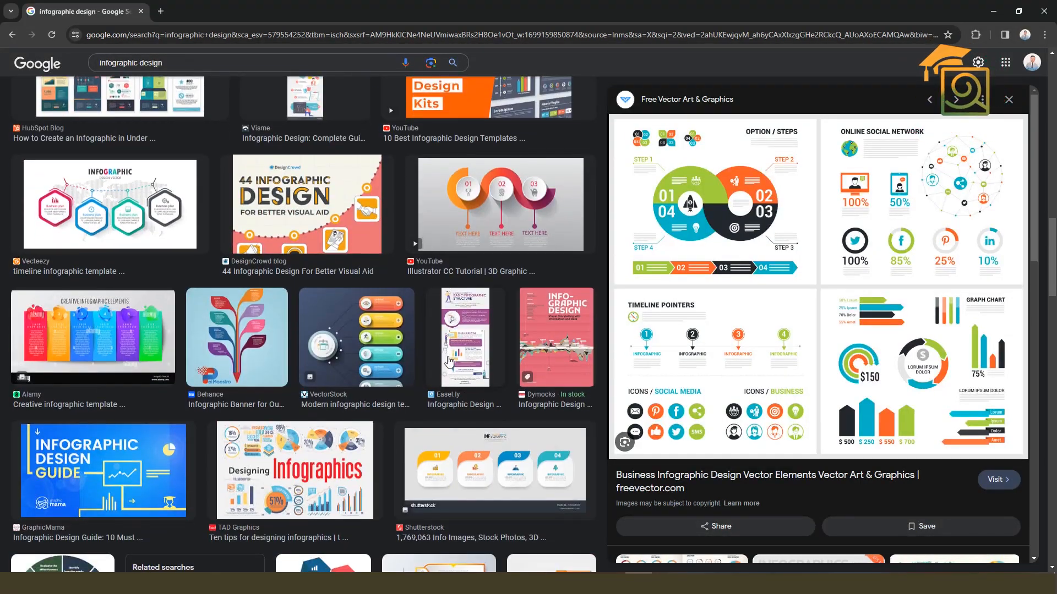
pyautogui.scroll(-5, 449, 361)
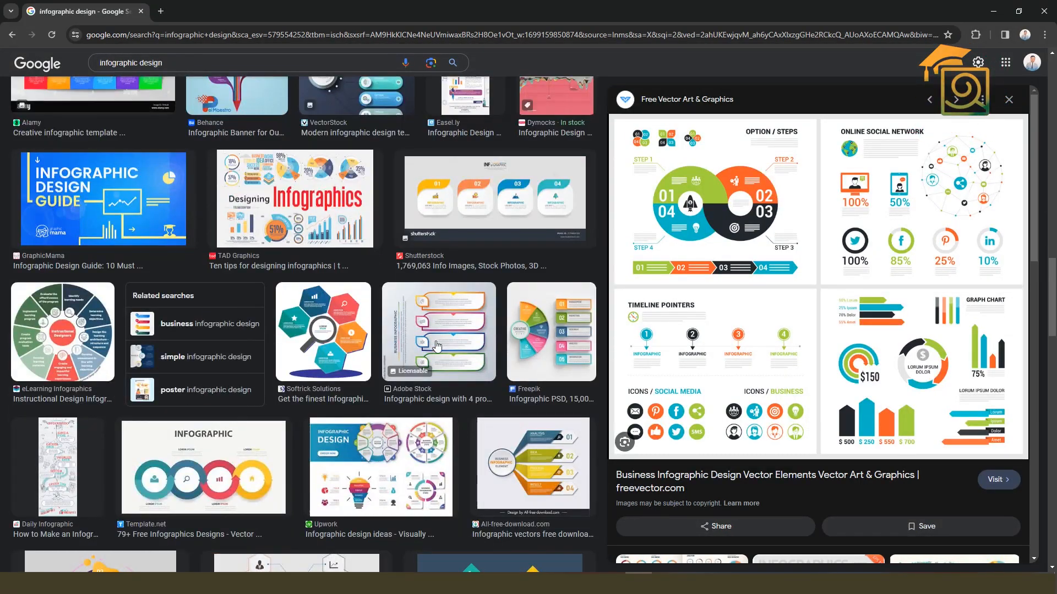
pyautogui.click(335, 230)
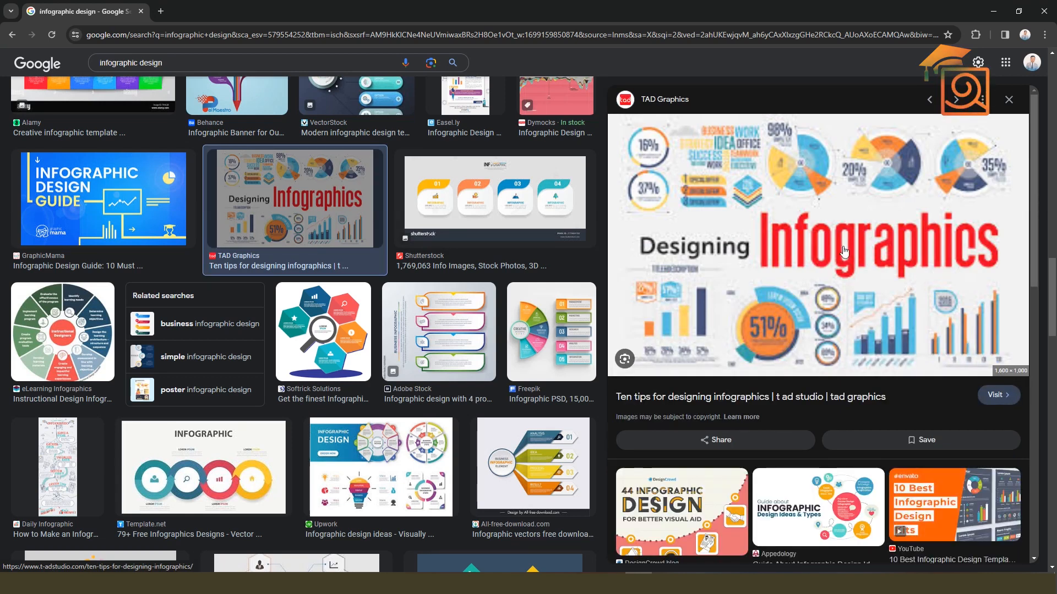
pyautogui.rightClick(886, 312)
pyautogui.click(928, 476)
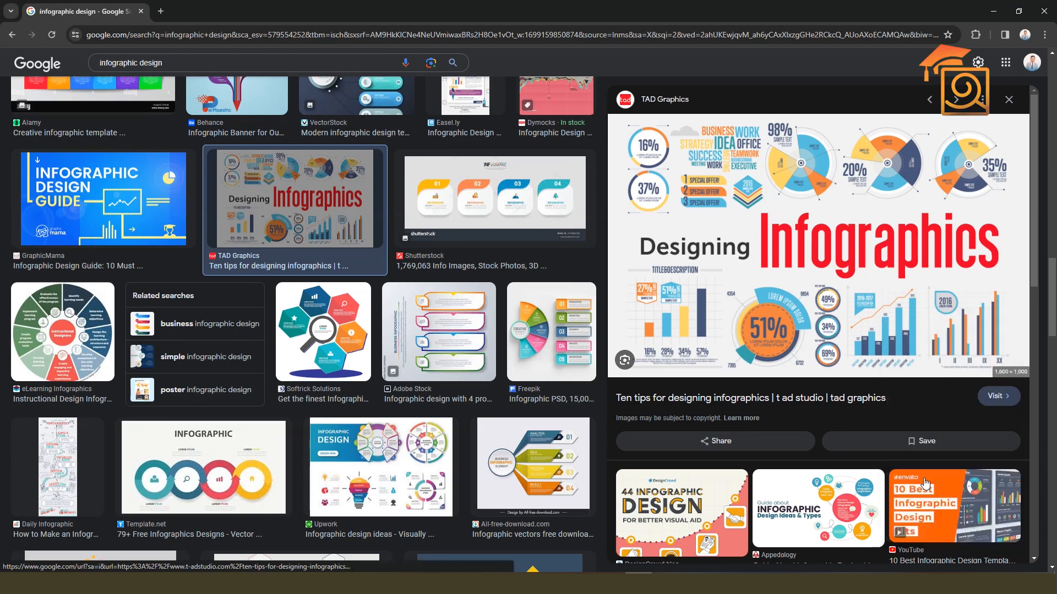
# Switch back to Illustrator, paste the infographic image, and place it outside the artboard near its lower-right corner
pyautogui.click(397, 583)
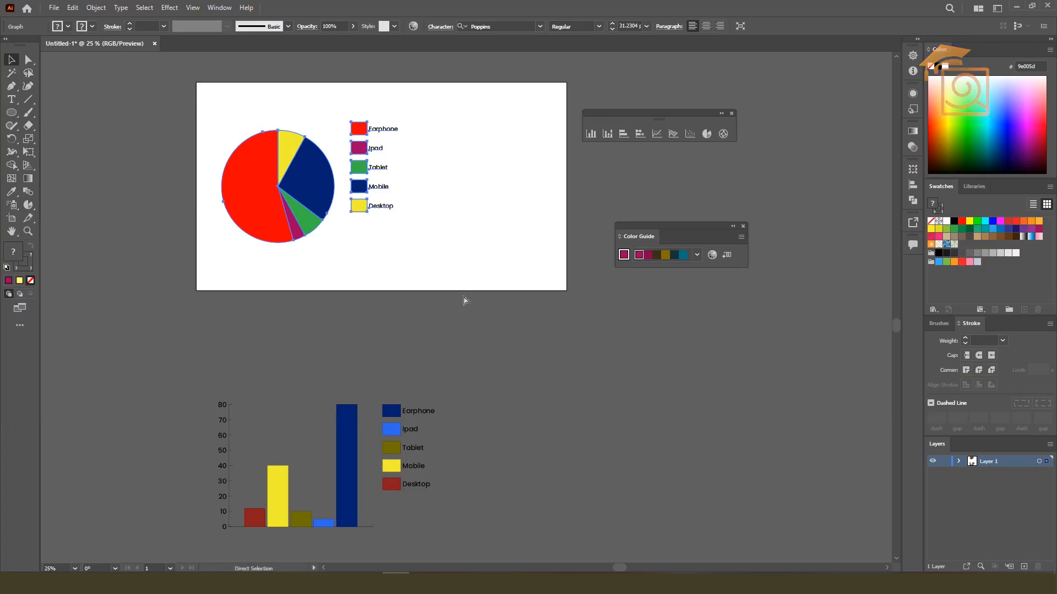
pyautogui.hotkey('ctrl', 'v')
pyautogui.moveTo(441, 240); pyautogui.dragTo(687, 387)
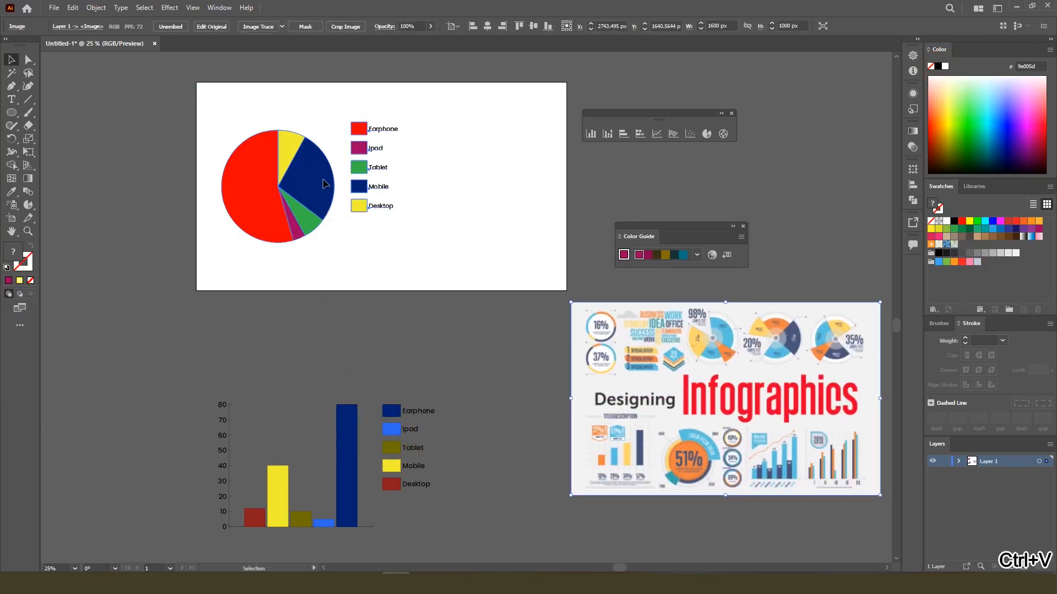
# Move the pie graph off the artboard and bring the coloured column graph back onto it
pyautogui.click(317, 181)
pyautogui.scroll(-2, 317, 180)
pyautogui.moveTo(316, 180); pyautogui.dragTo(143, 263)
pyautogui.moveTo(332, 320); pyautogui.dragTo(342, 177)
pyautogui.scroll(2, 341, 176)
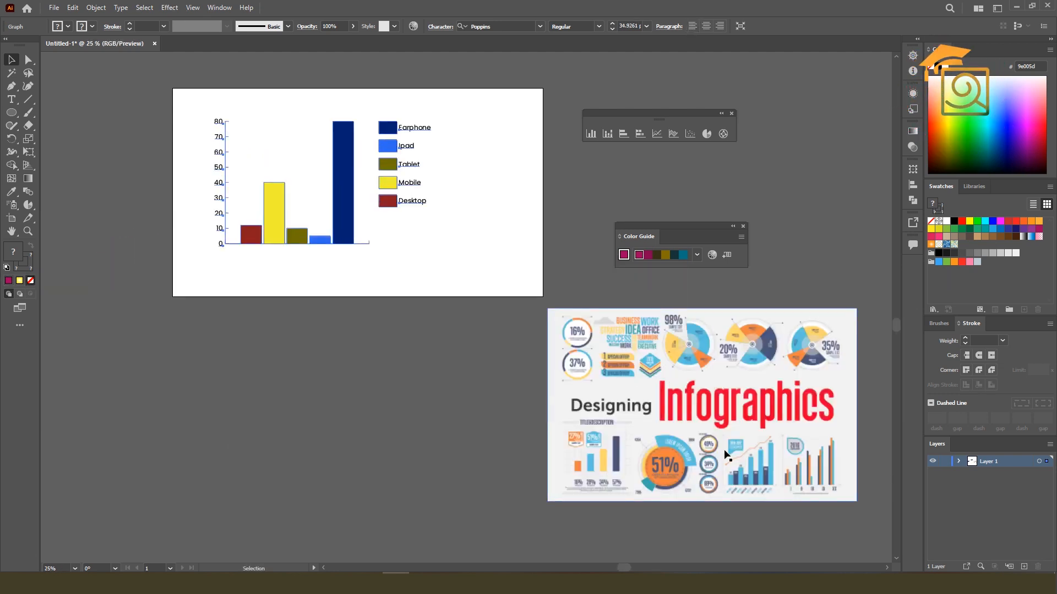
# Move the infographic image so it overlaps the artboard's lower-right corner beside the column graph
pyautogui.moveTo(635, 493); pyautogui.dragTo(411, 377)
pyautogui.scroll(4, 390, 374)
pyautogui.scroll(-3, 366, 337)
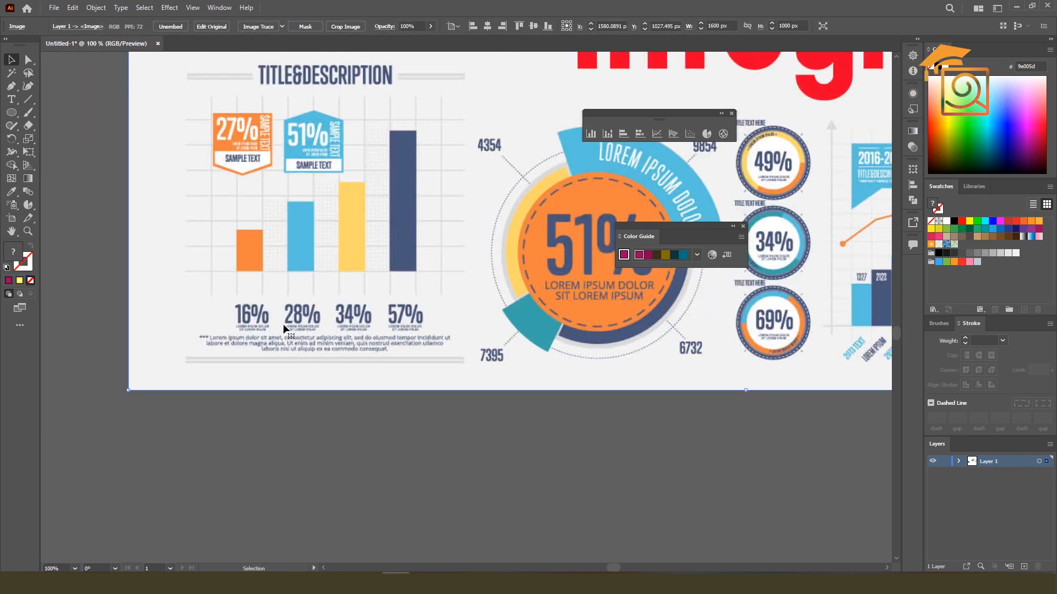
pyautogui.moveTo(340, 337); pyautogui.dragTo(441, 310)
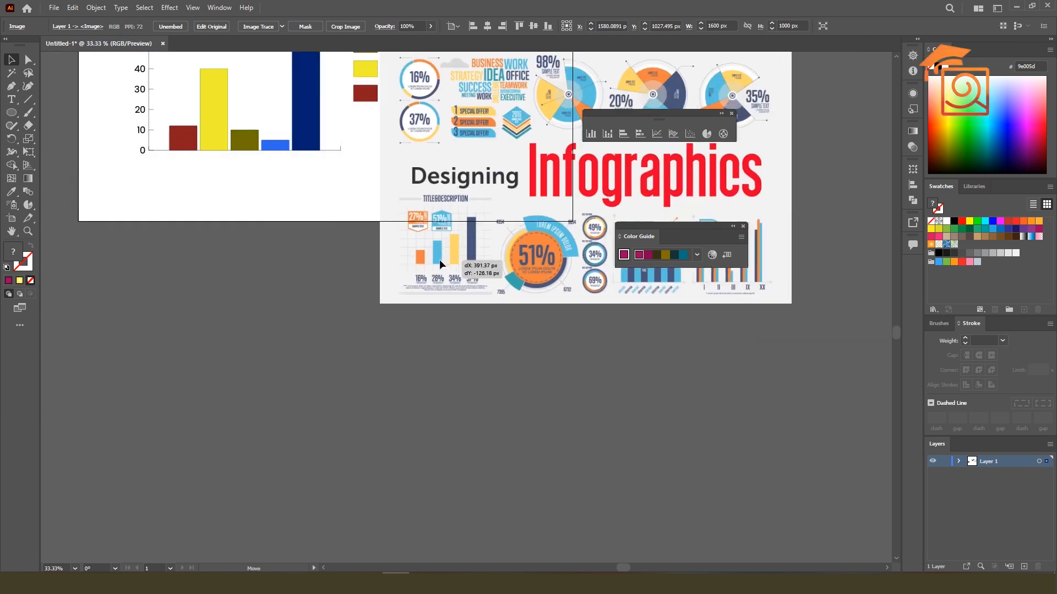
# Examine how the bar charts in the infographic image are styled and labelled, and leave everything deselected
pyautogui.click(246, 114)
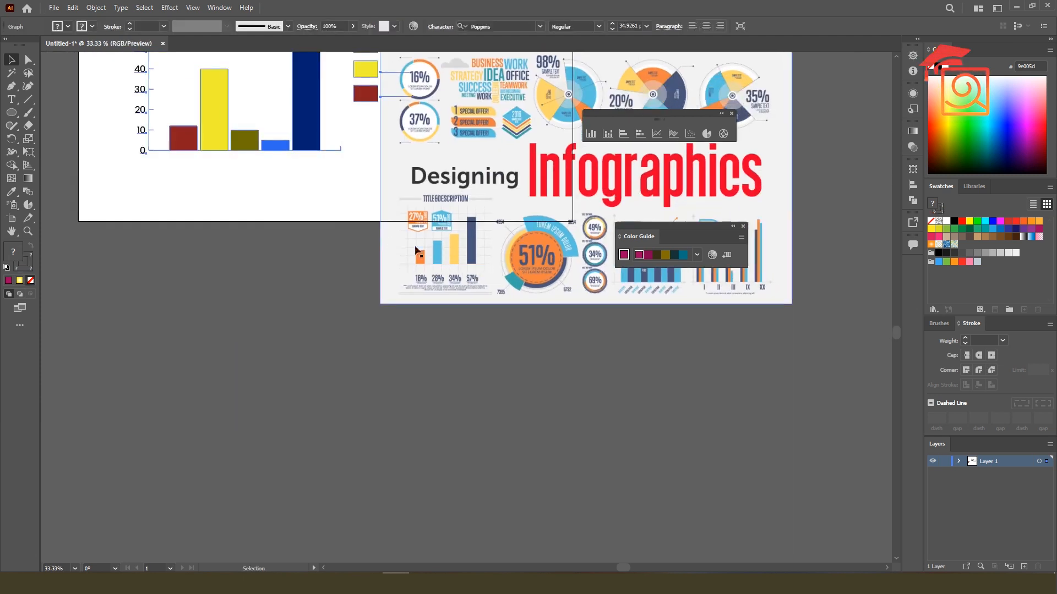
pyautogui.scroll(2, 455, 280)
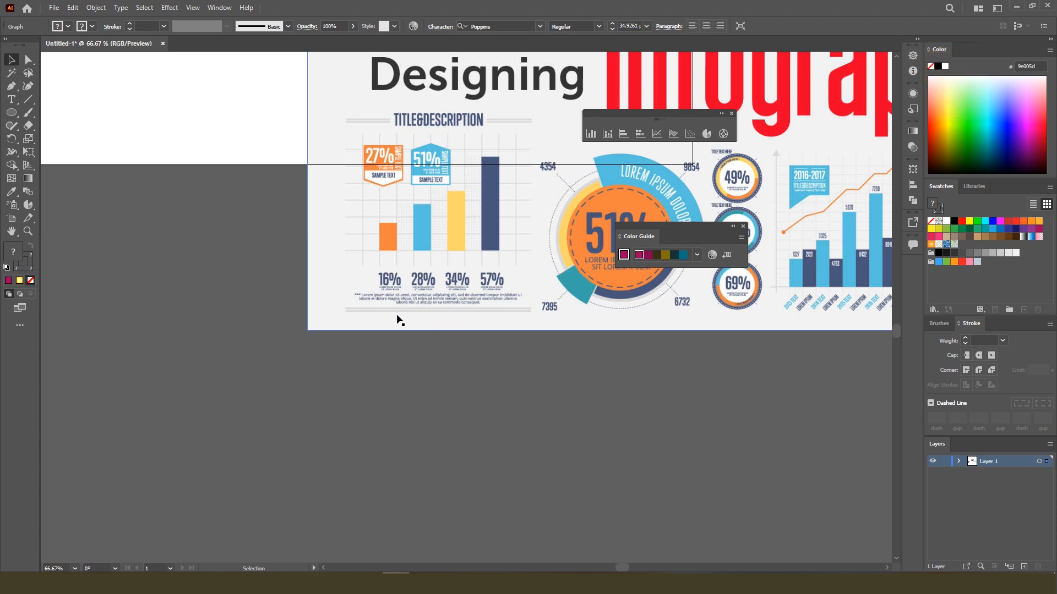
pyautogui.scroll(2, 589, 193)
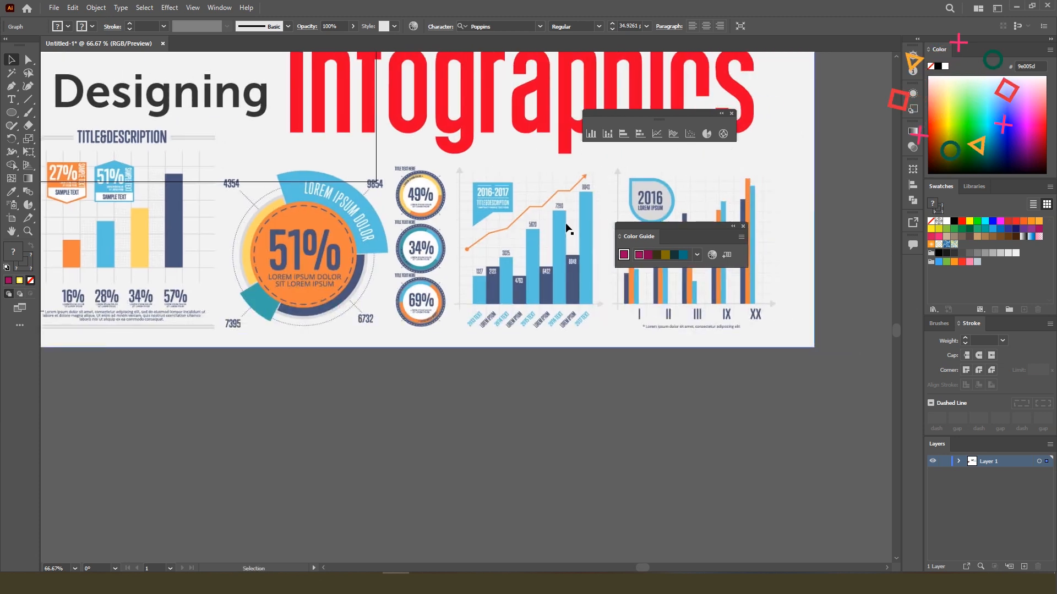
pyautogui.scroll(-4, 547, 193)
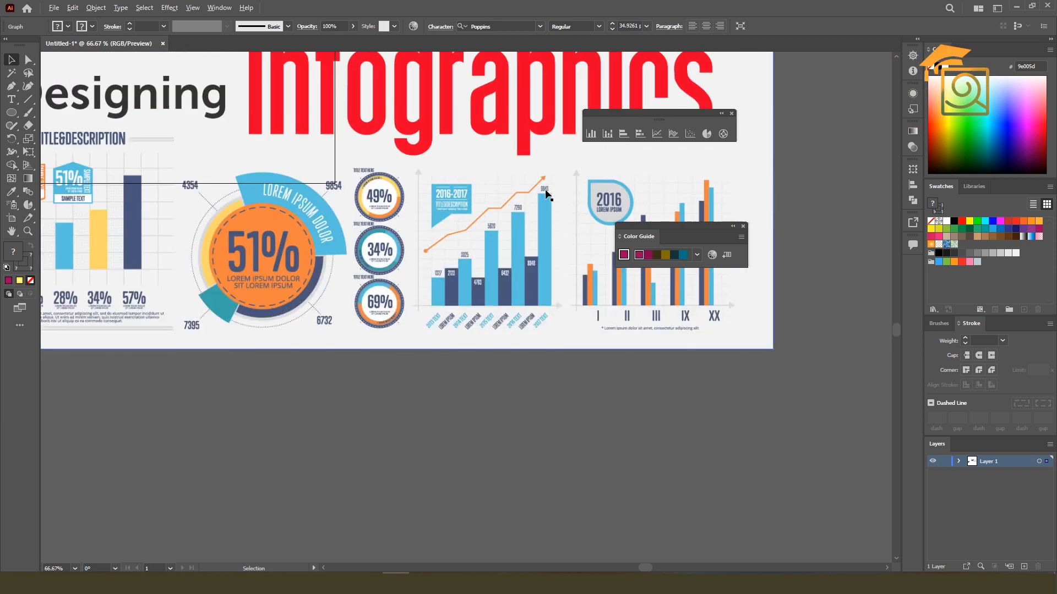
pyautogui.moveTo(465, 201); pyautogui.dragTo(573, 289)
pyautogui.scroll(-1, 776, 405)
pyautogui.click(430, 207)
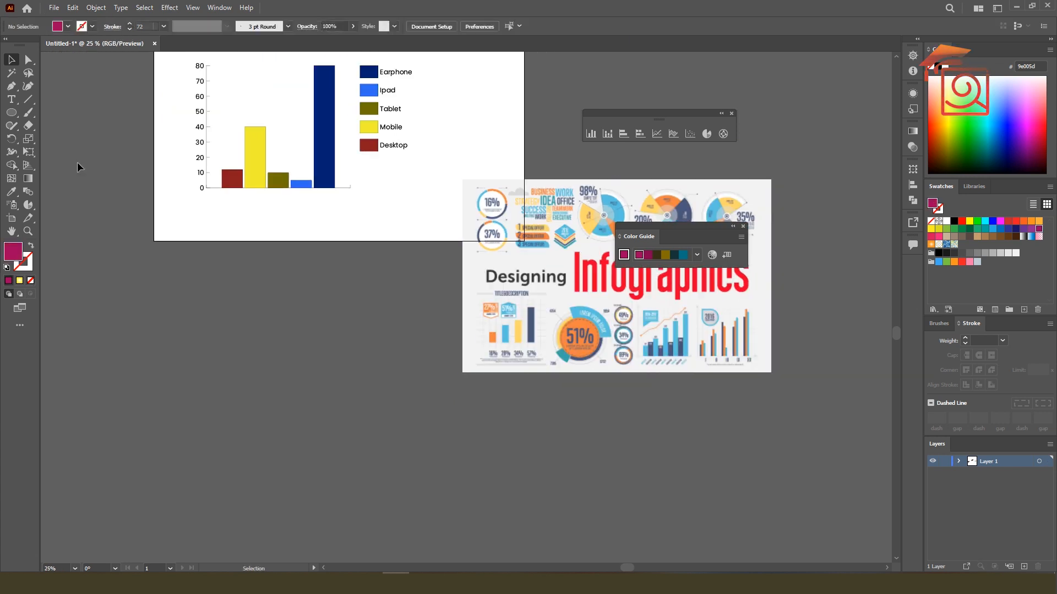
pyautogui.click(11, 113)
pyautogui.click(54, 115)
pyautogui.moveTo(389, 179); pyautogui.dragTo(414, 225)
pyautogui.hotkey('ctrl', 'z')
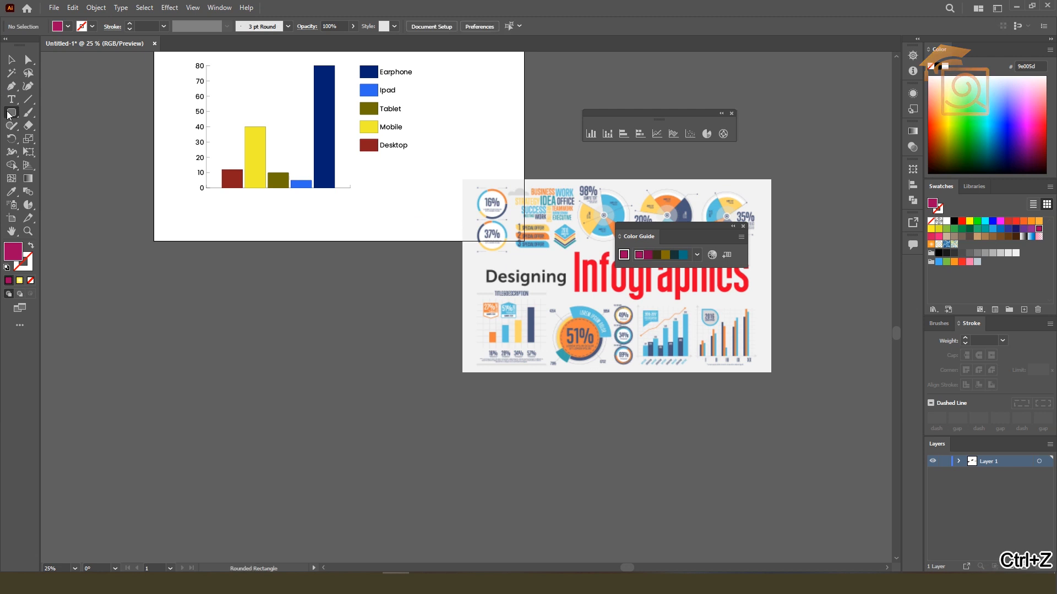
# Draw an upright magenta rectangle about 68 by 242 px below the column graph's legend and deselect it
pyautogui.click(11, 113)
pyautogui.click(55, 111)
pyautogui.moveTo(395, 185); pyautogui.dragTo(408, 232)
pyautogui.click(11, 59)
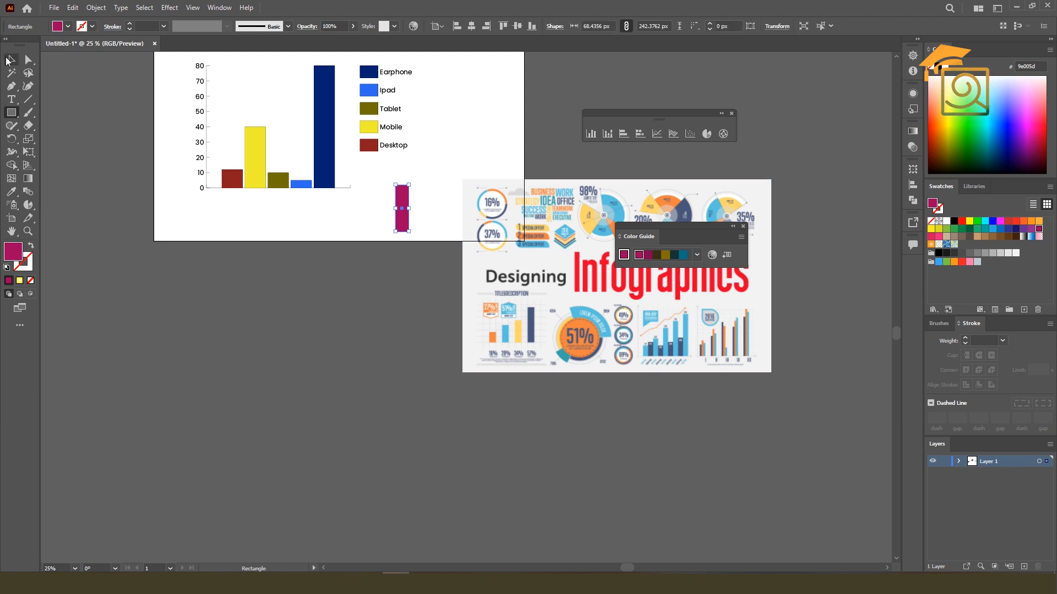
pyautogui.click(437, 167)
# Add a black "00%" text label just above the magenta rectangle
pyautogui.scroll(1, 407, 166)
pyautogui.click(11, 99)
pyautogui.scroll(2, 385, 176)
pyautogui.click(410, 179)
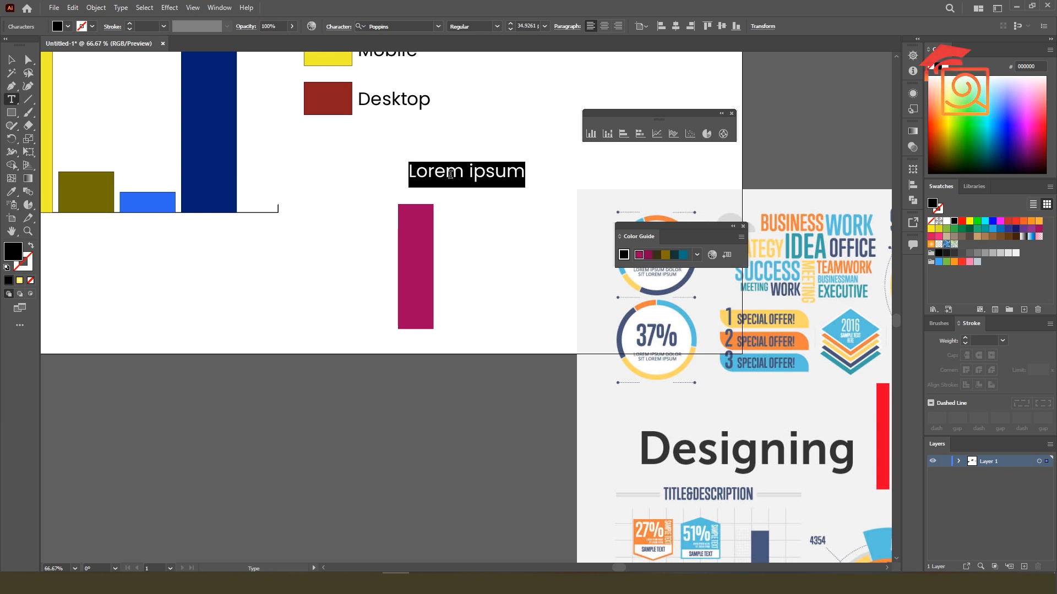
pyautogui.write('00%')
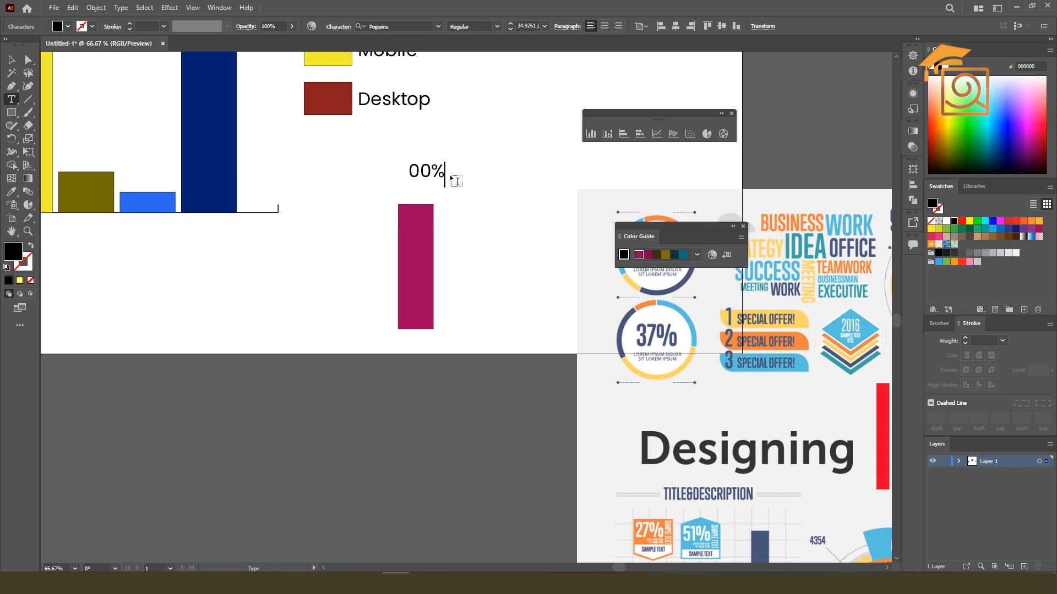
pyautogui.press('Escape')
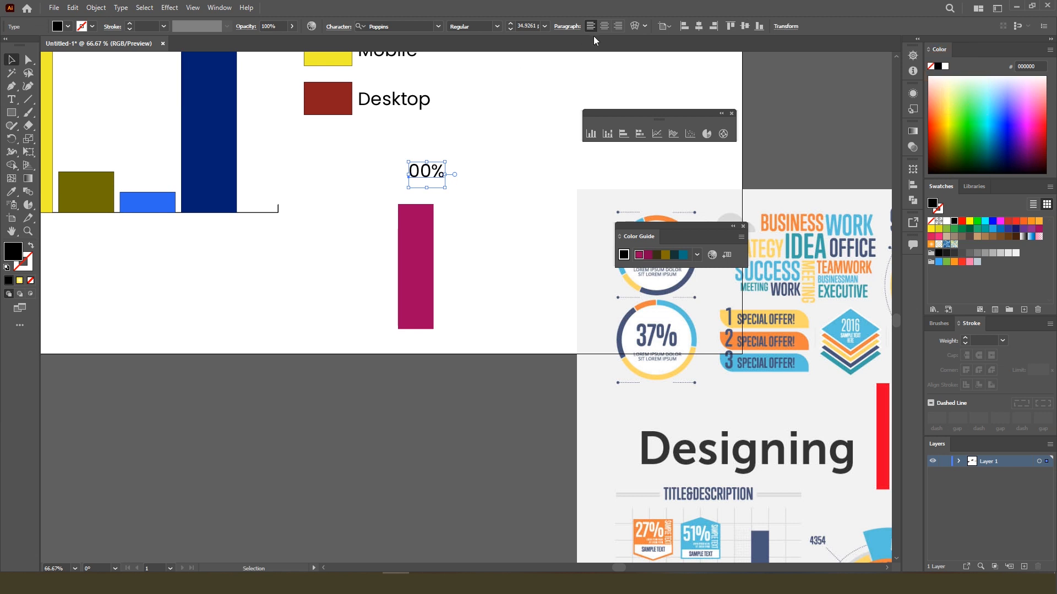
# Move the "00%" label so it sits centred directly on top of the magenta rectangle, and select both together
pyautogui.click(461, 150)
pyautogui.scroll(2, 412, 181)
pyautogui.moveTo(429, 166); pyautogui.dragTo(443, 233)
pyautogui.scroll(-4, 446, 220)
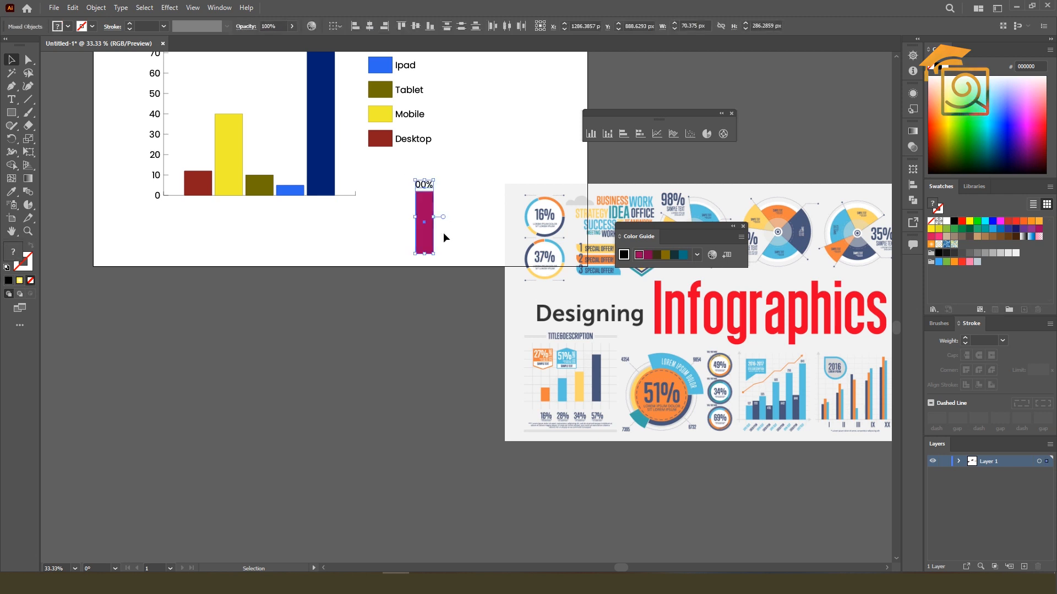
# Save the magenta bar and its "00%" label as a graph design, keeping the name New Design
pyautogui.click(94, 8)
pyautogui.moveTo(129, 432)
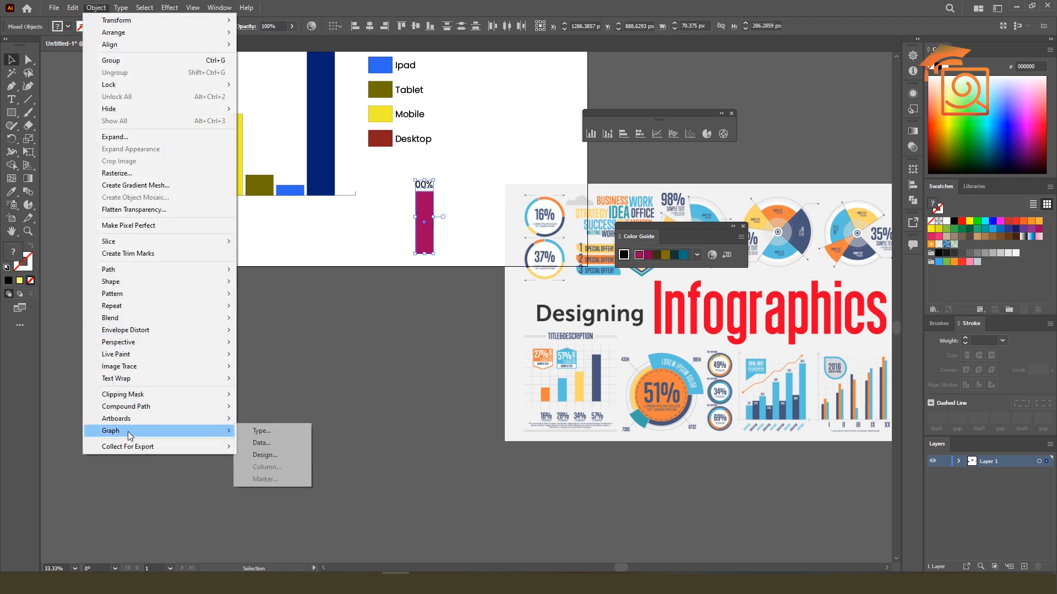
pyautogui.click(274, 455)
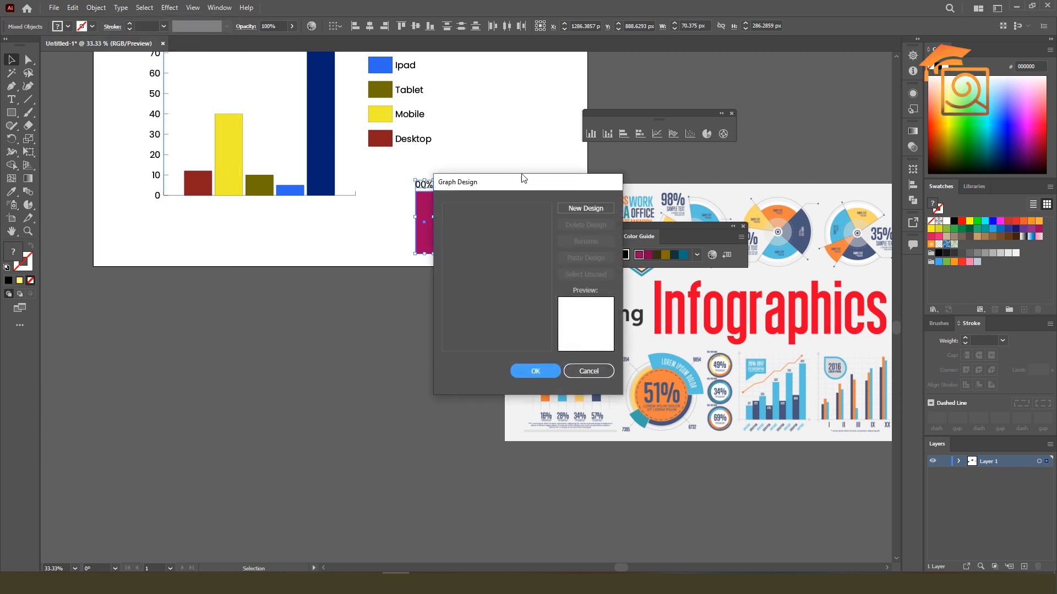
pyautogui.click(696, 171)
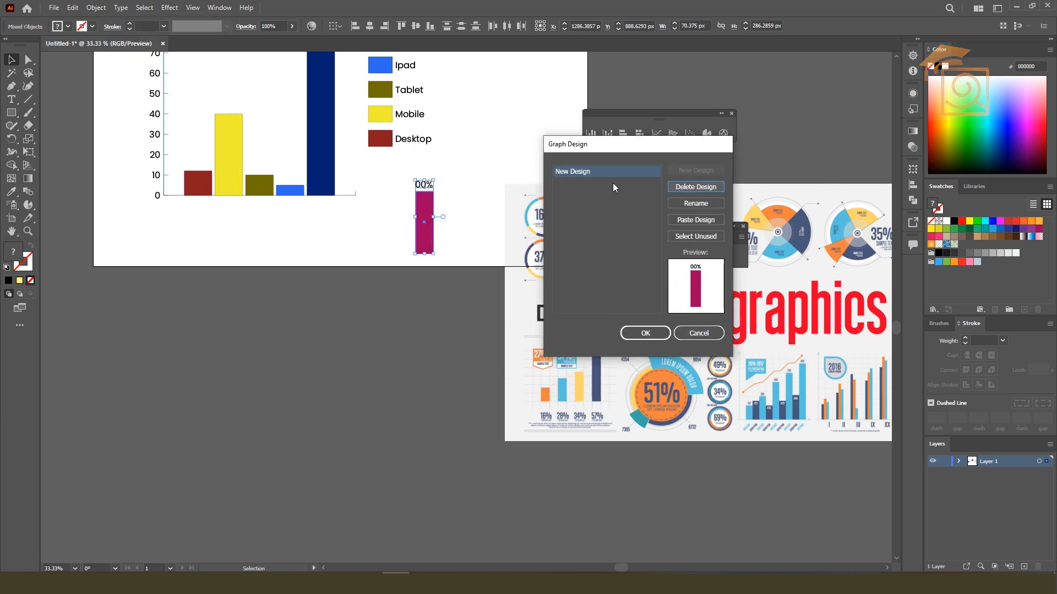
pyautogui.click(695, 203)
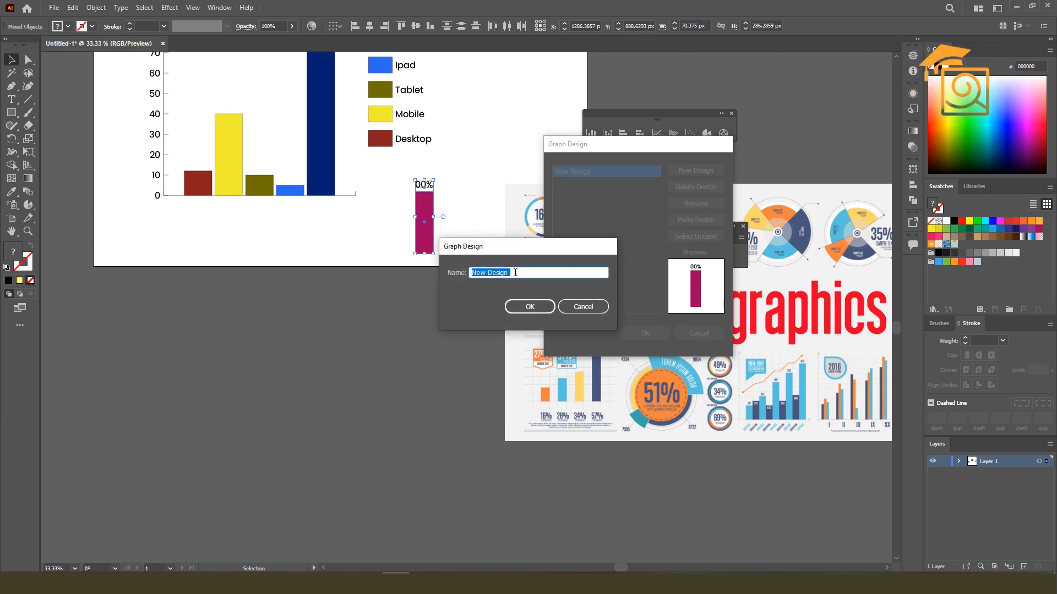
pyautogui.click(532, 306)
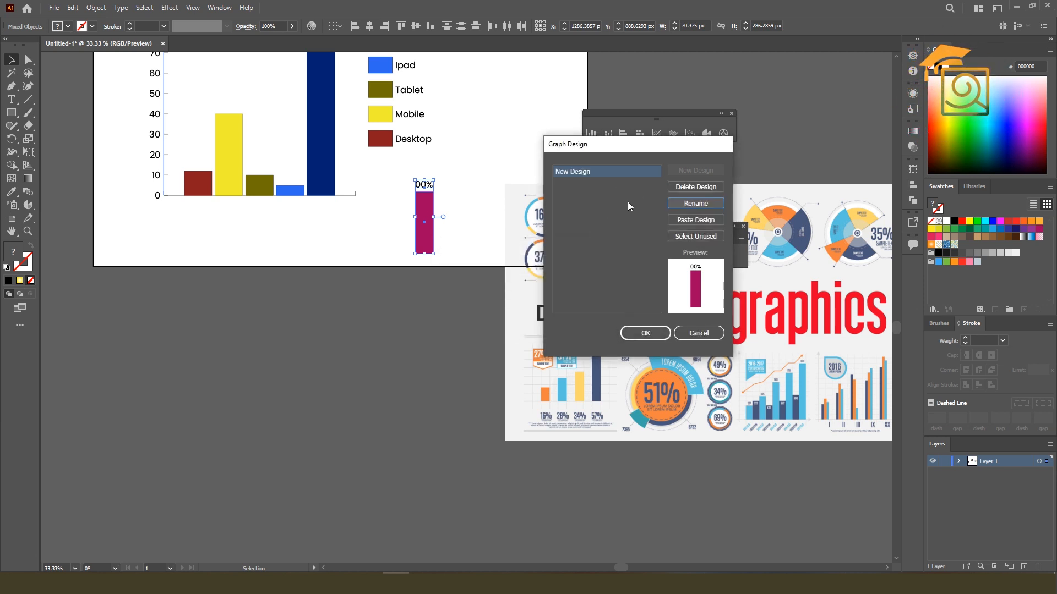
pyautogui.click(643, 333)
# Try to assign New Design to the column graph through its Graph Design settings
pyautogui.click(427, 299)
pyautogui.click(423, 217)
pyautogui.moveTo(491, 261); pyautogui.dragTo(527, 346)
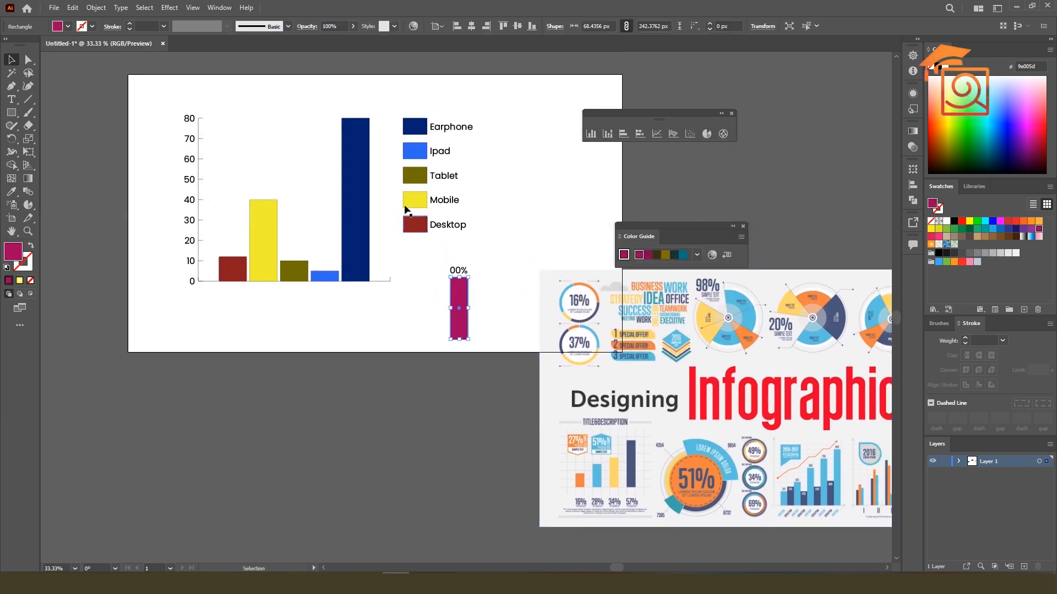
pyautogui.click(356, 172)
pyautogui.rightClick(357, 172)
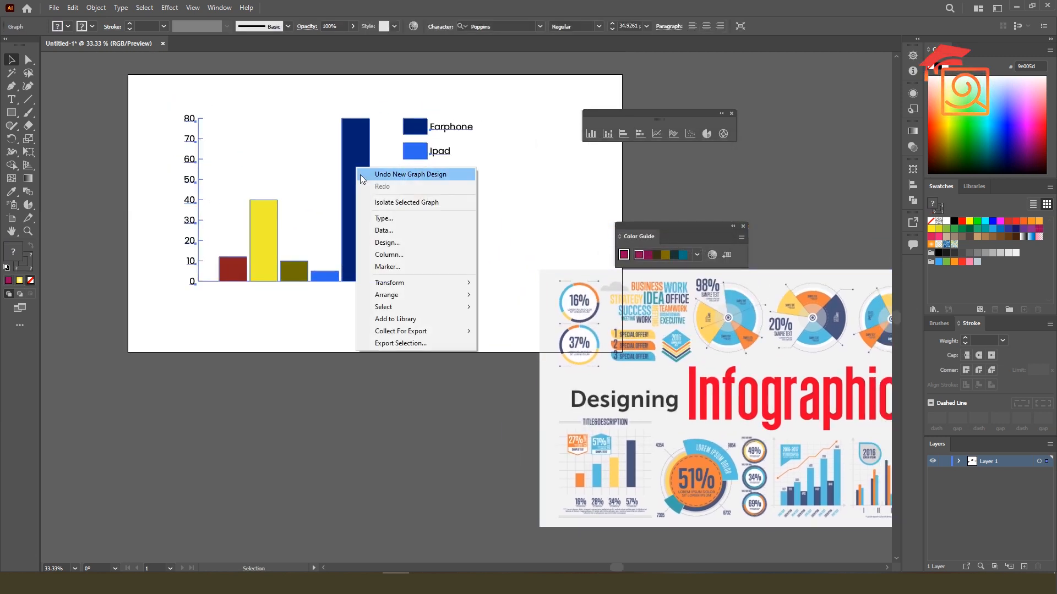
pyautogui.click(394, 242)
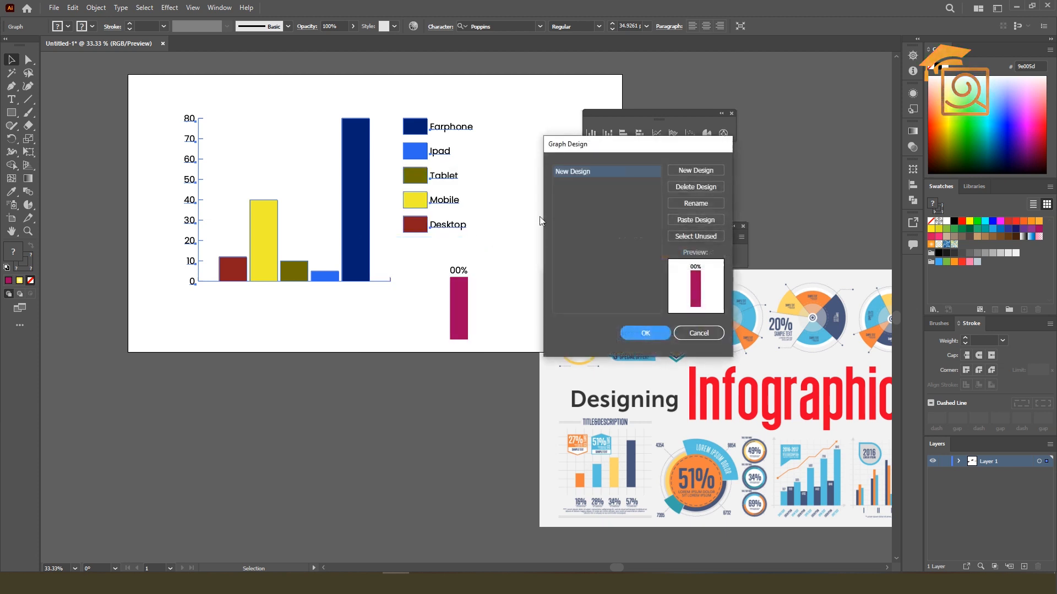
pyautogui.moveTo(596, 148); pyautogui.dragTo(592, 130)
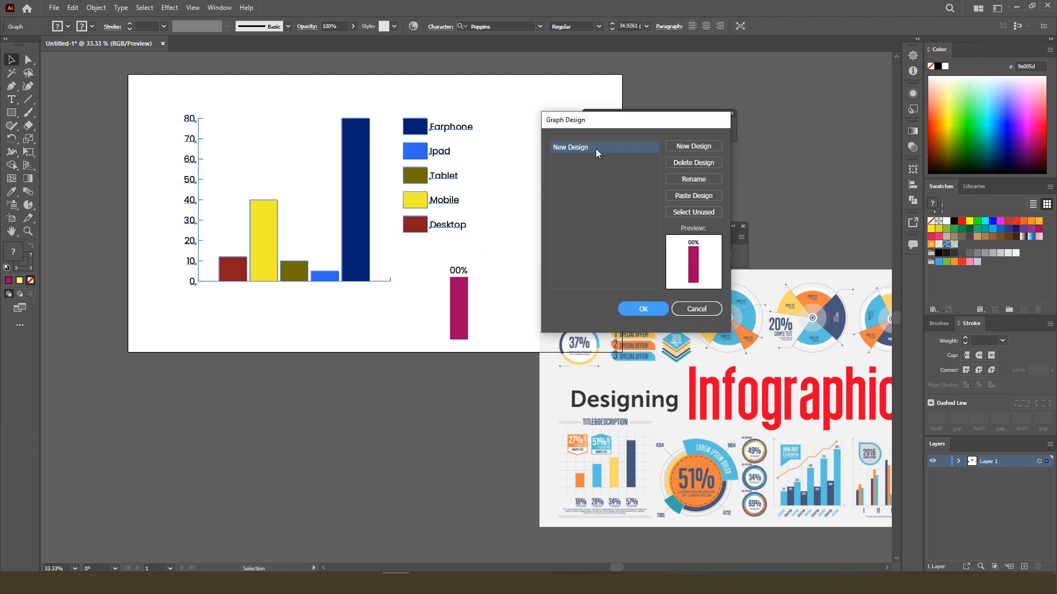
pyautogui.click(595, 147)
pyautogui.click(644, 309)
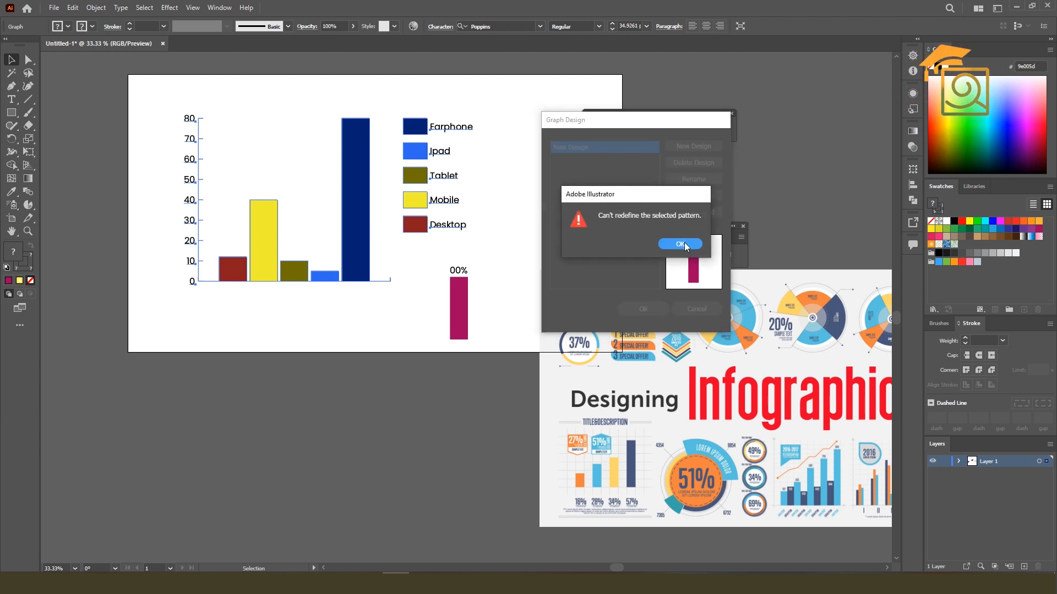
pyautogui.click(681, 244)
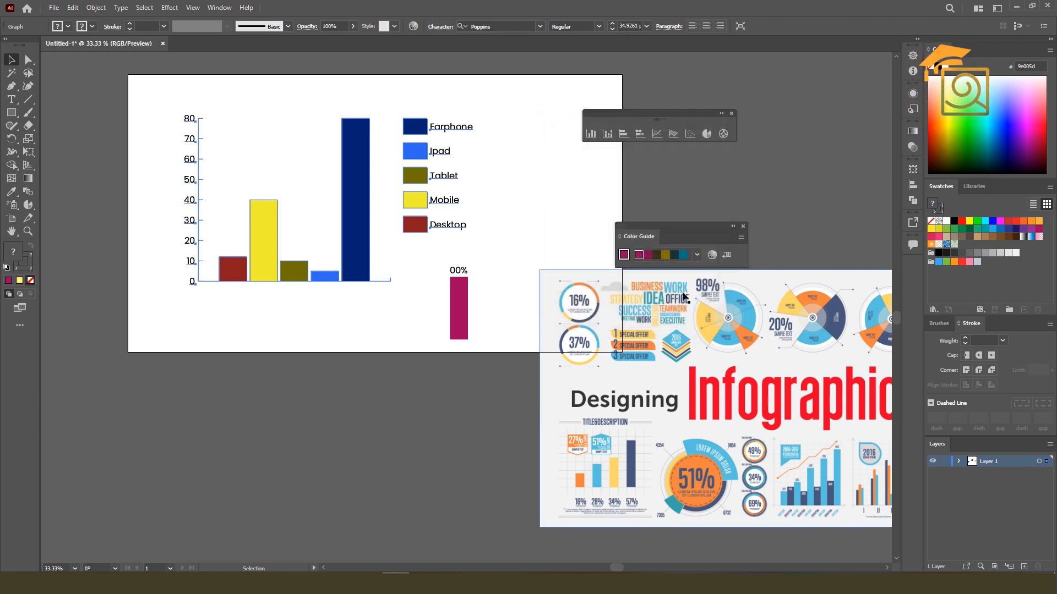
pyautogui.rightClick(355, 220)
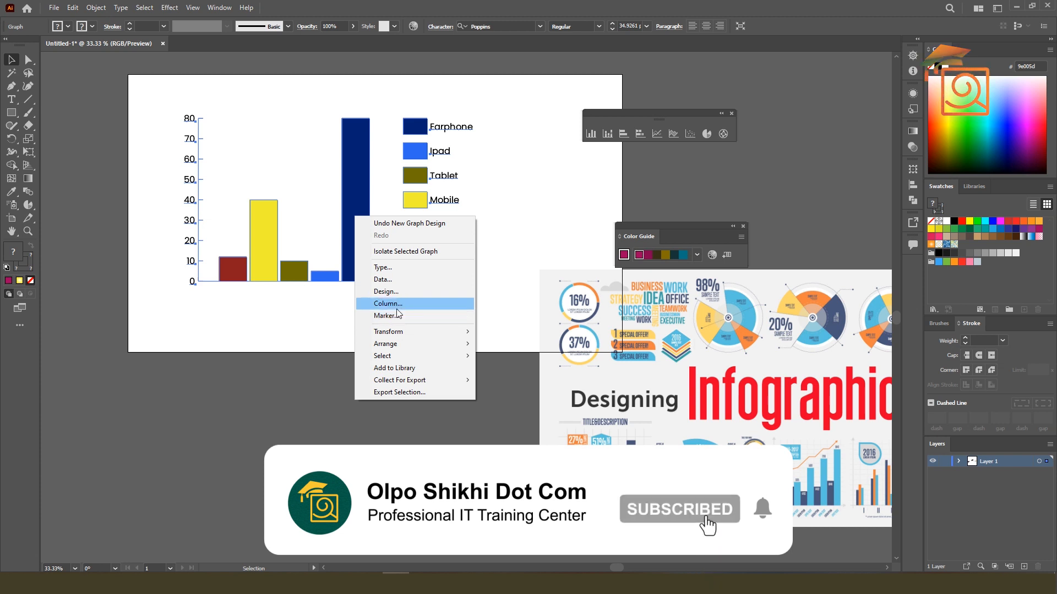
pyautogui.click(388, 292)
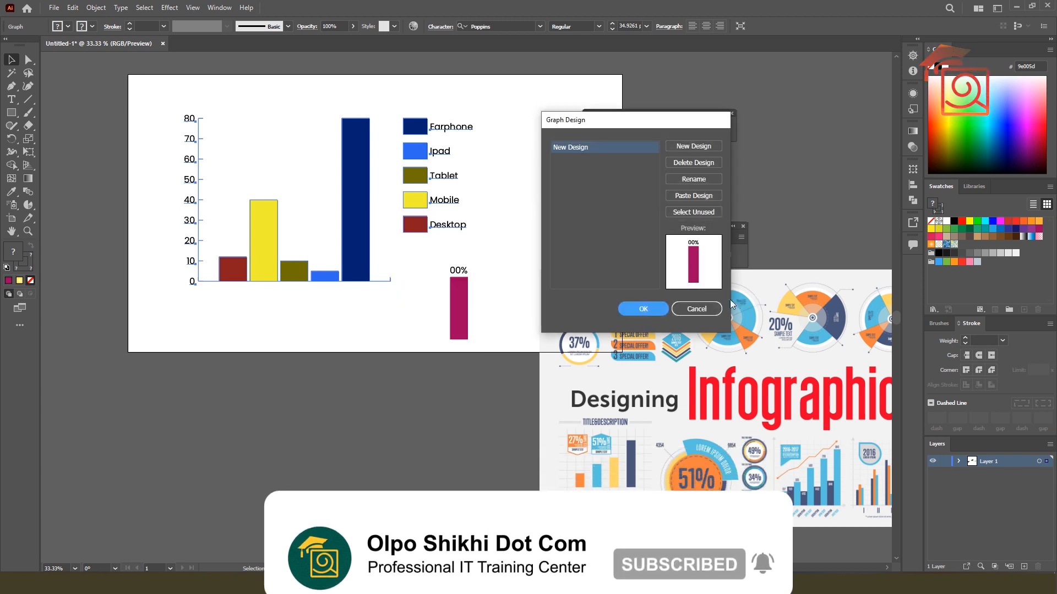
pyautogui.click(696, 309)
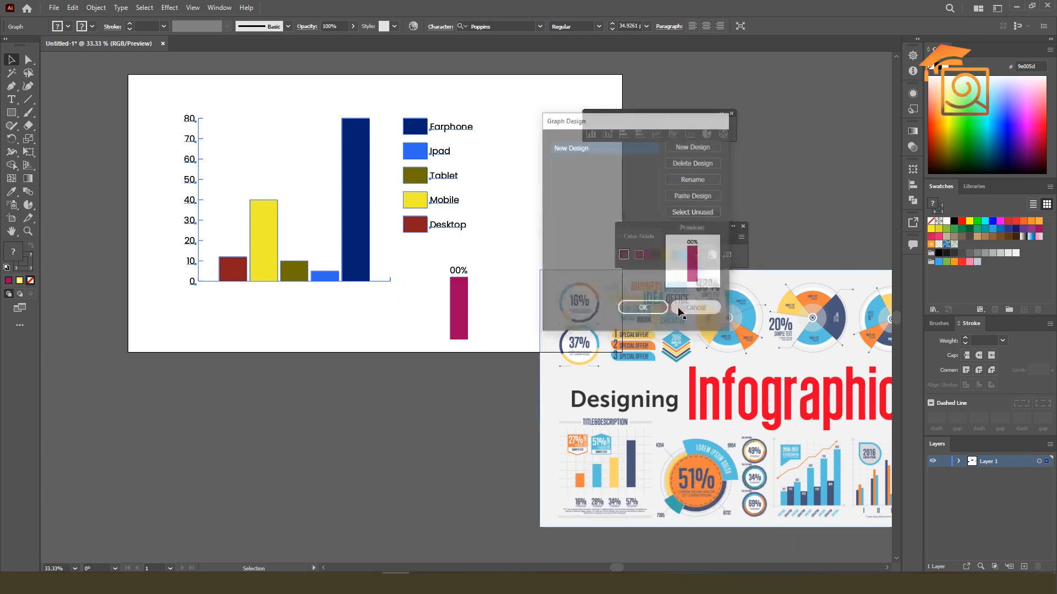
# Apply New Design to the graph's columns with the Sliding column type and the legend design rotated, and deselect the graph
pyautogui.rightClick(369, 235)
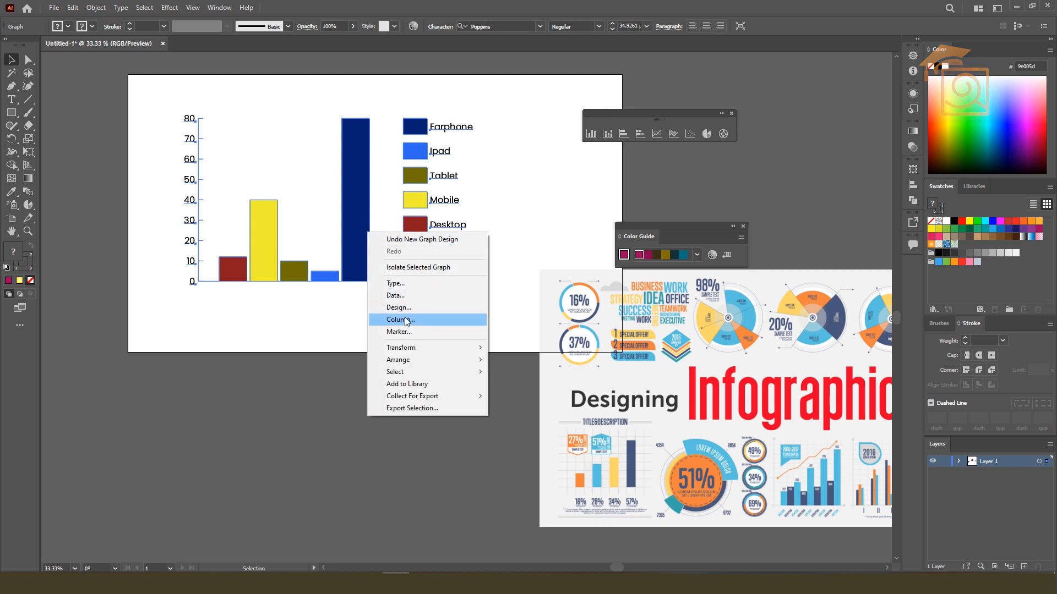
pyautogui.click(409, 322)
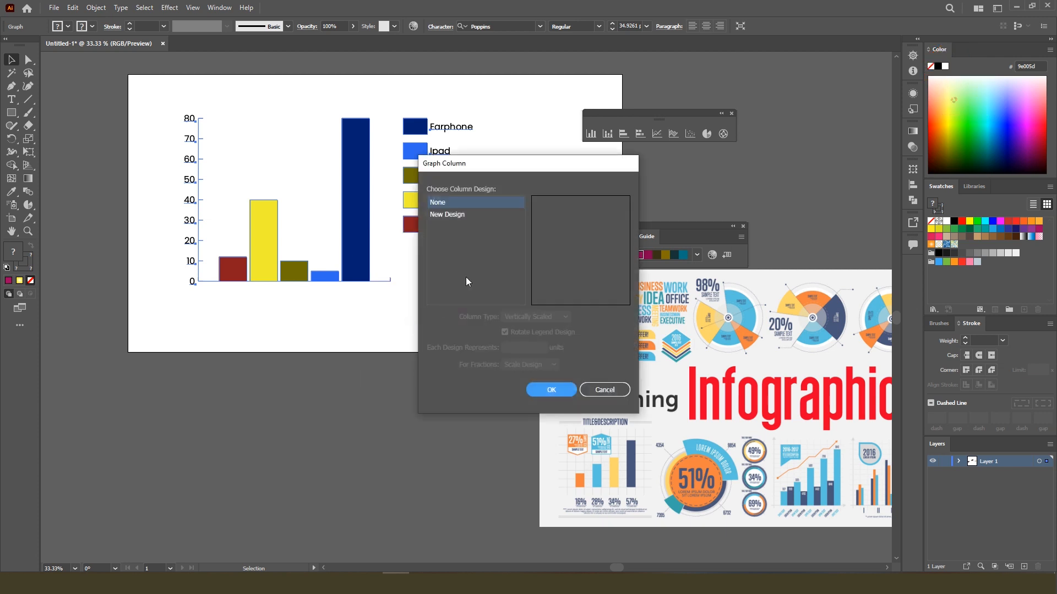
pyautogui.click(453, 215)
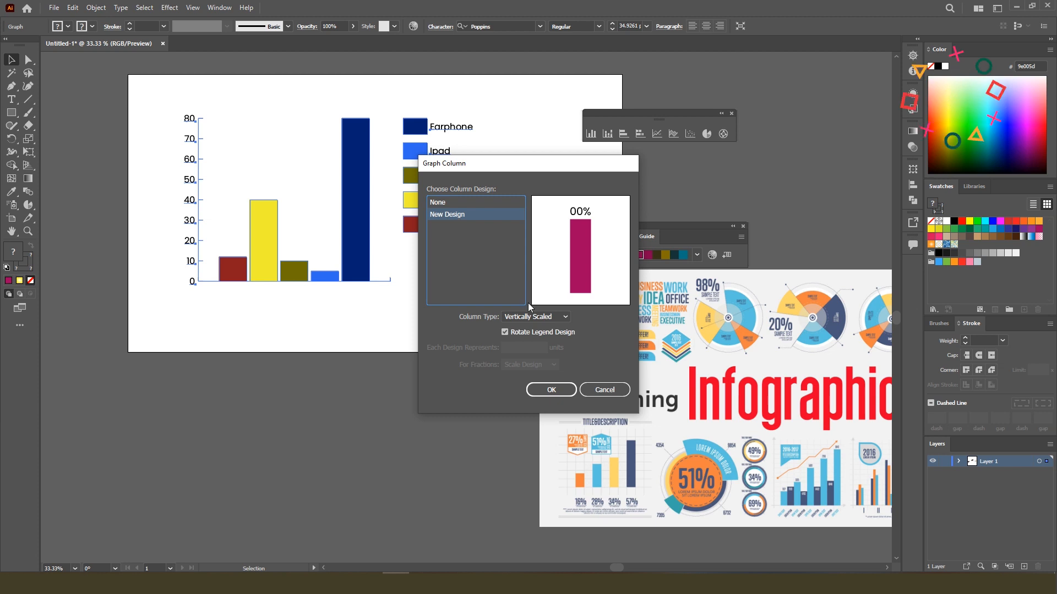
pyautogui.click(524, 317)
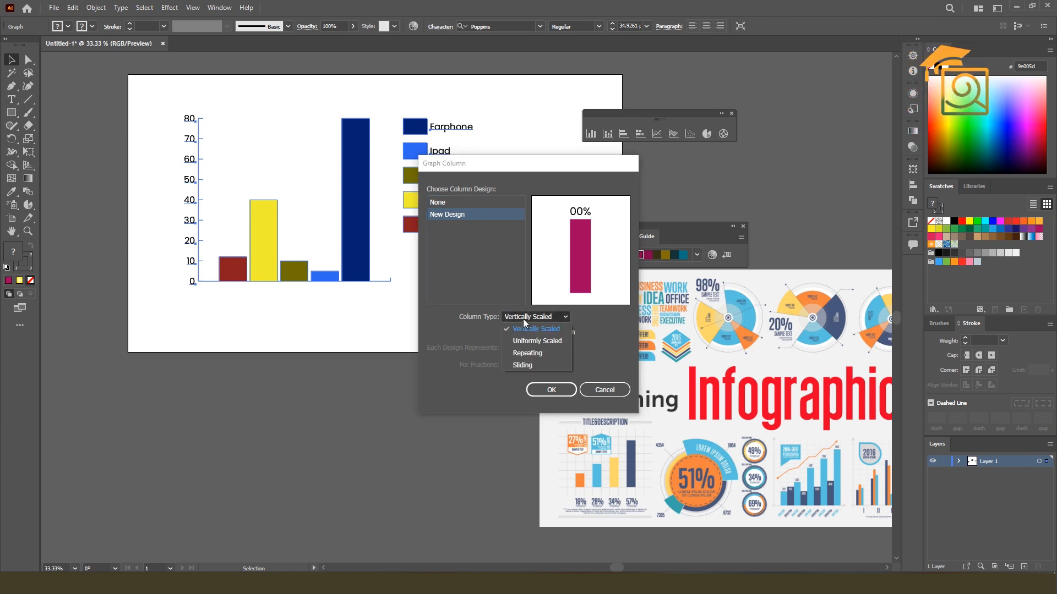
pyautogui.click(522, 365)
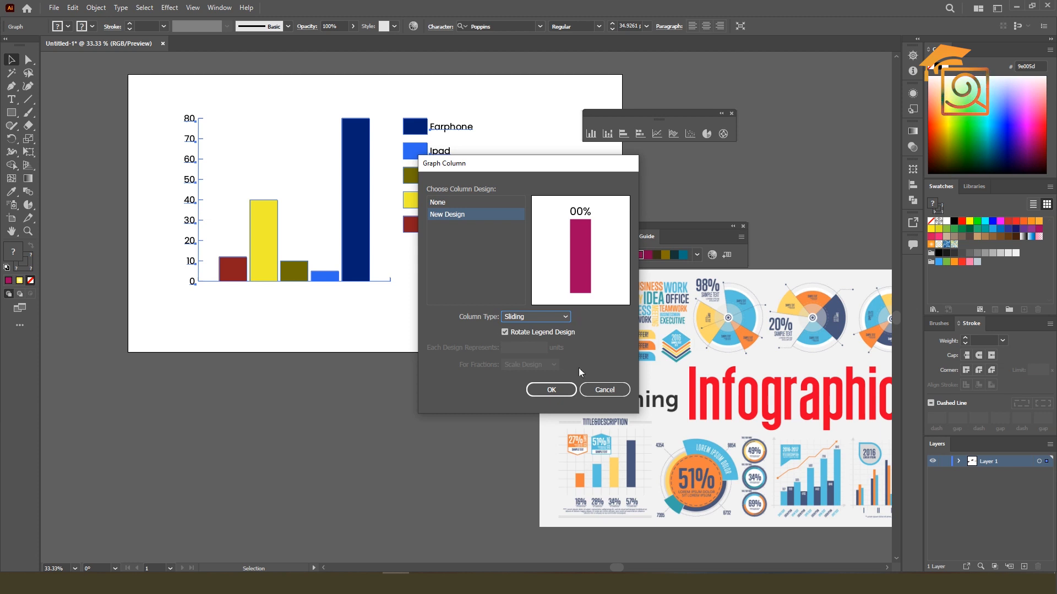
pyautogui.click(550, 390)
pyautogui.click(387, 338)
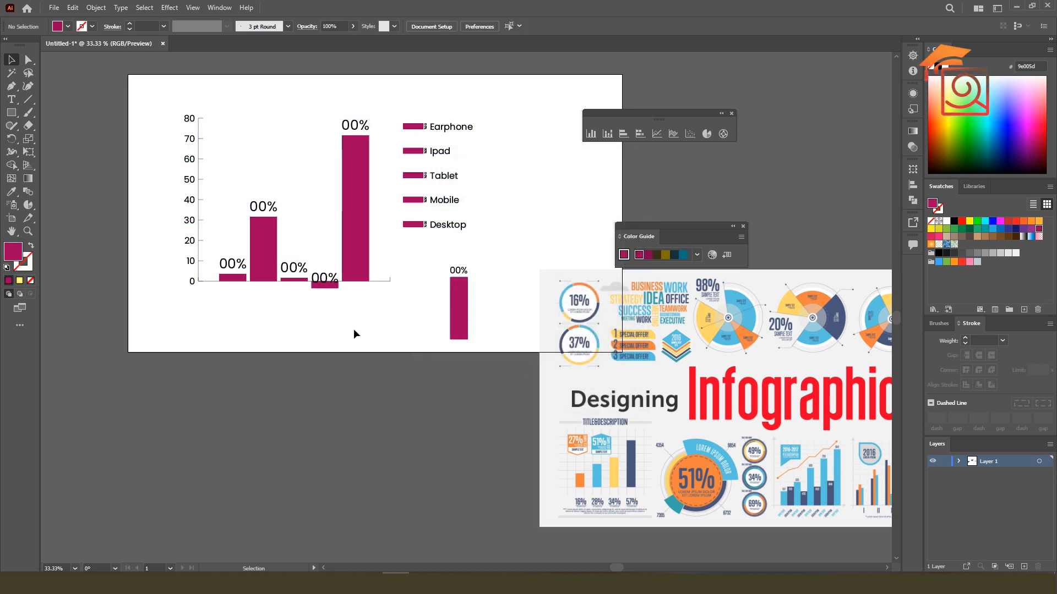
# Compare the column graph's percentage-labelled bars with the bar charts in the infographic image
pyautogui.scroll(1, 223, 242)
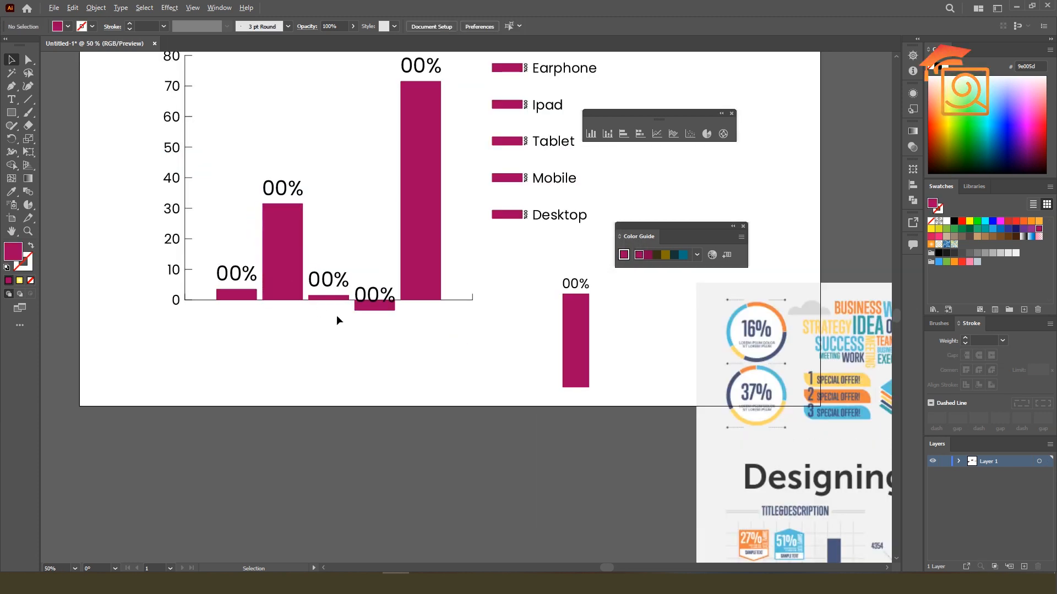
pyautogui.scroll(-1, 361, 308)
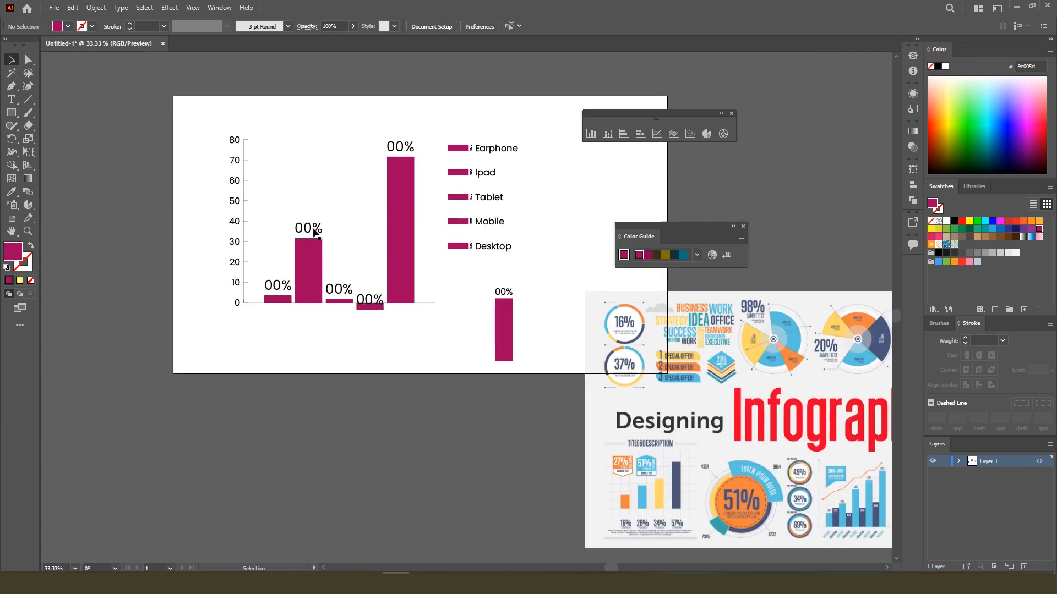
pyautogui.click(392, 269)
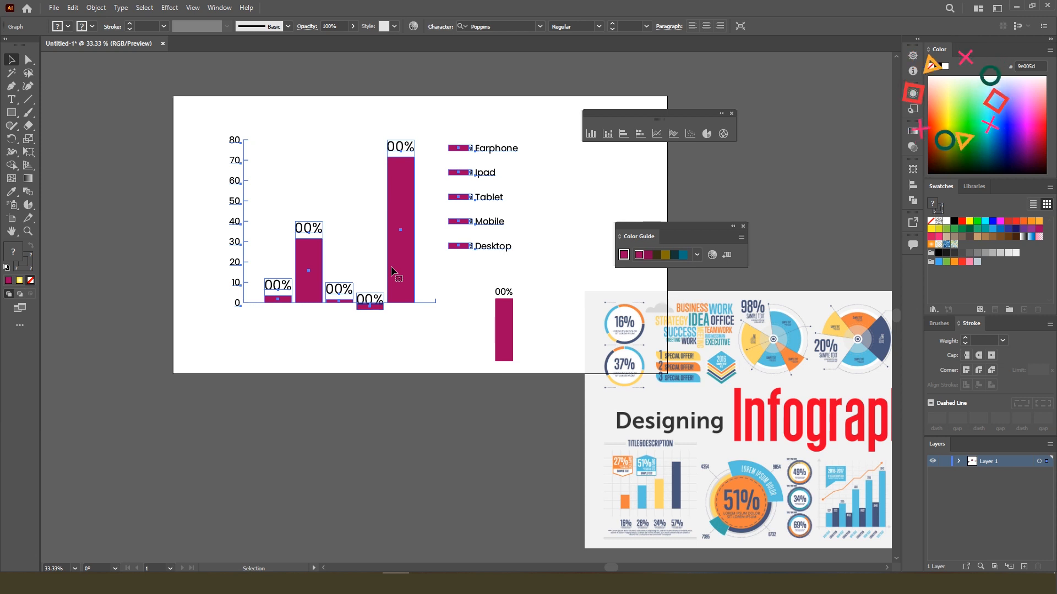
pyautogui.moveTo(632, 383); pyautogui.dragTo(302, 219)
pyautogui.scroll(2, 523, 356)
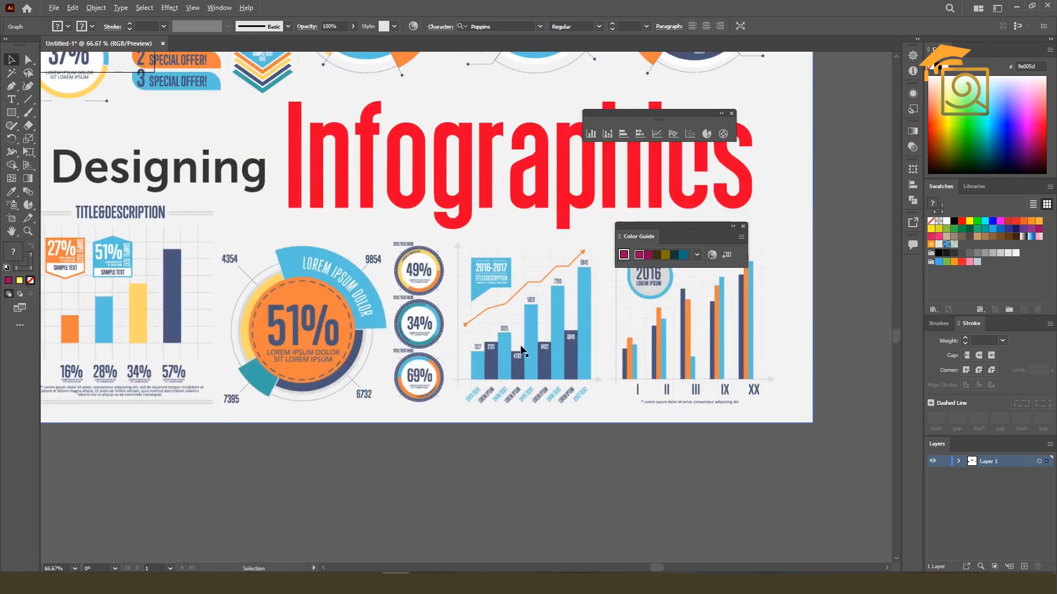
pyautogui.scroll(-3, 558, 352)
pyautogui.moveTo(206, 204); pyautogui.dragTo(368, 252)
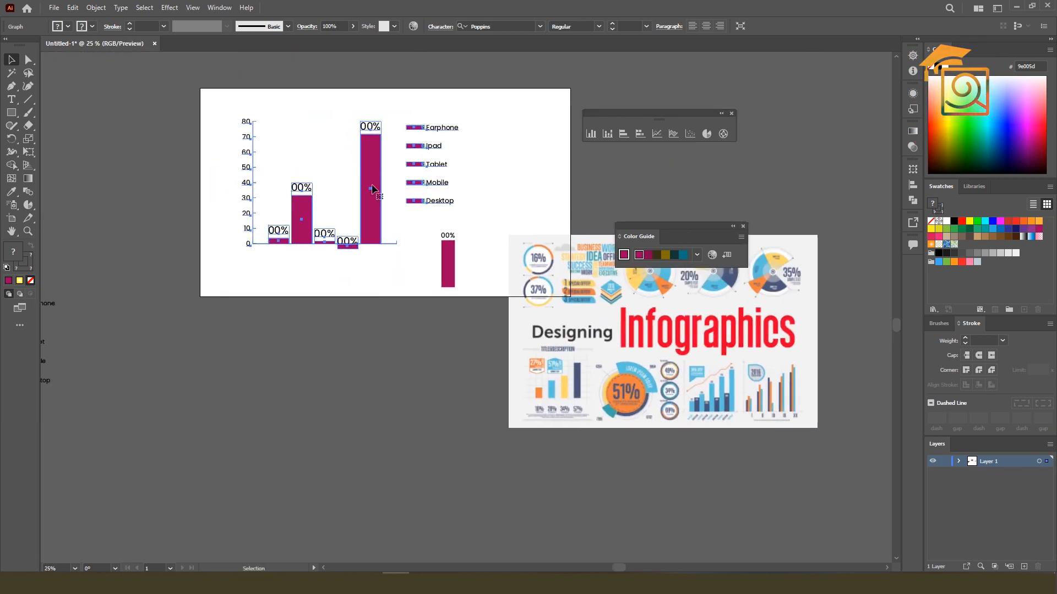
# Open the column graph's data and set the Tablet value to 20
pyautogui.rightClick(372, 185)
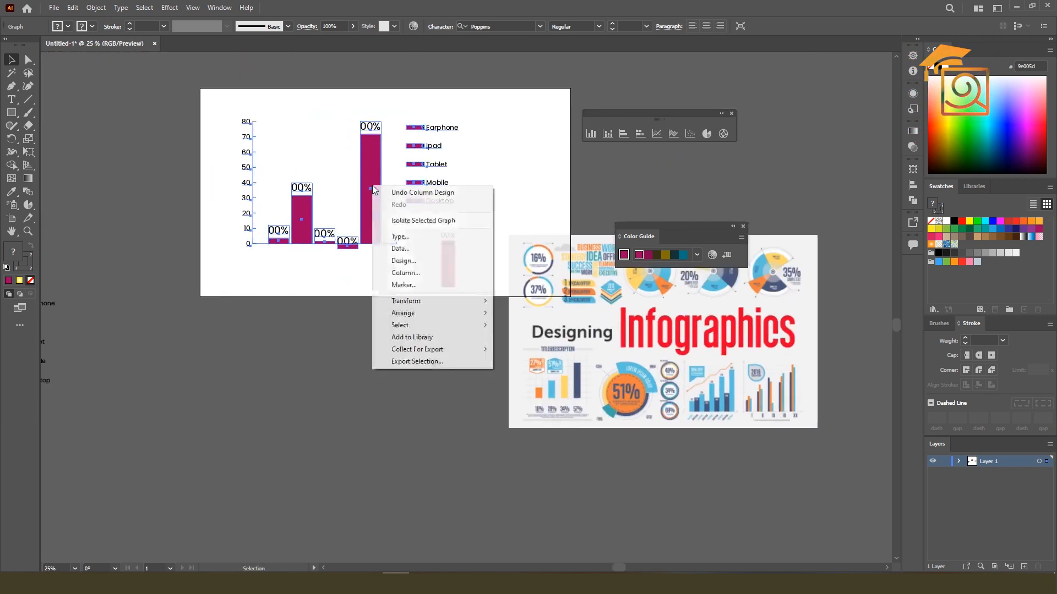
pyautogui.click(400, 248)
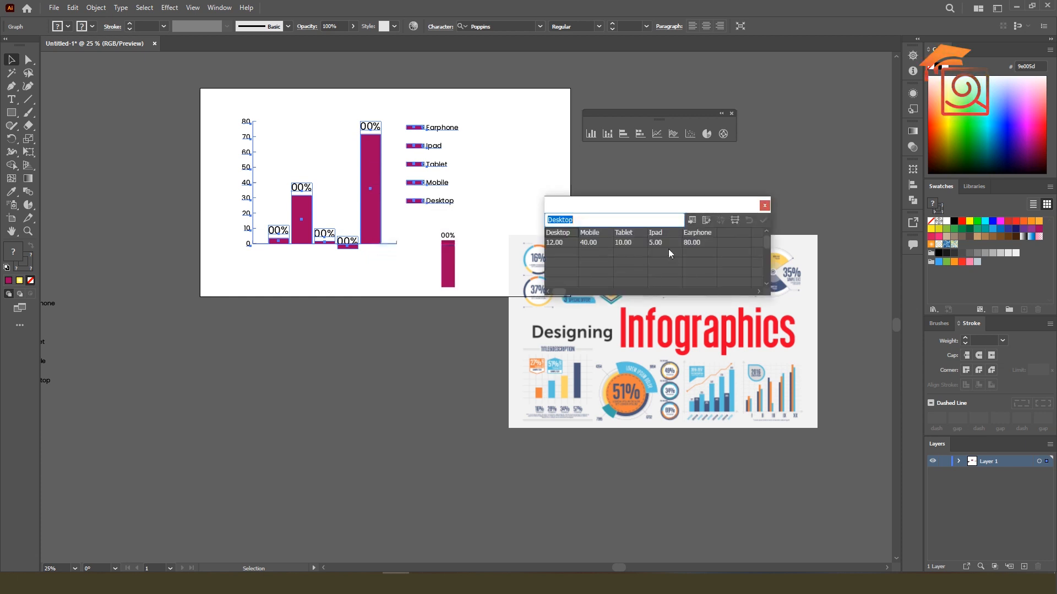
pyautogui.click(587, 242)
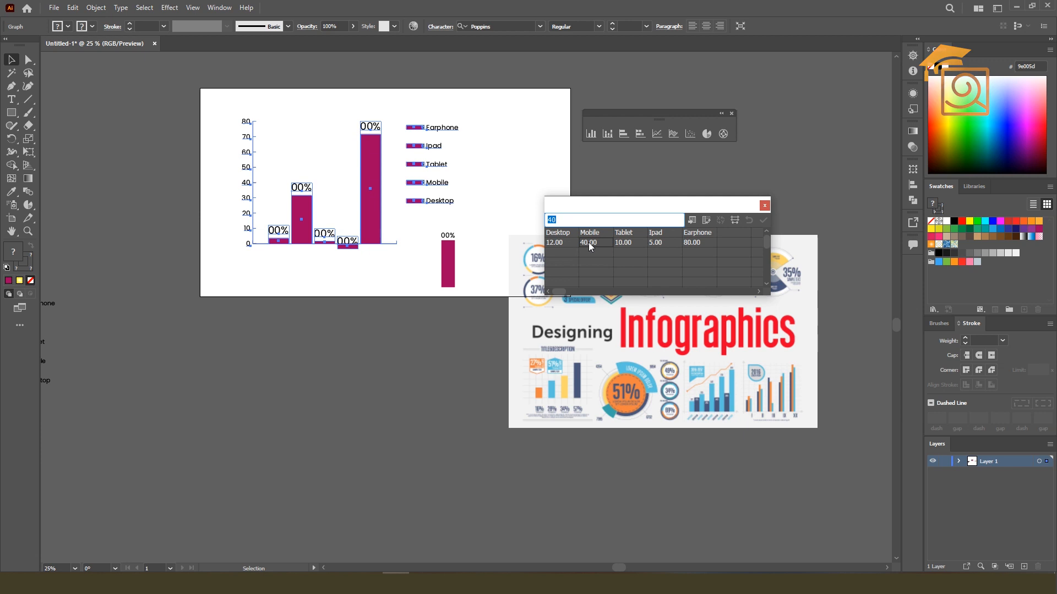
pyautogui.click(622, 242)
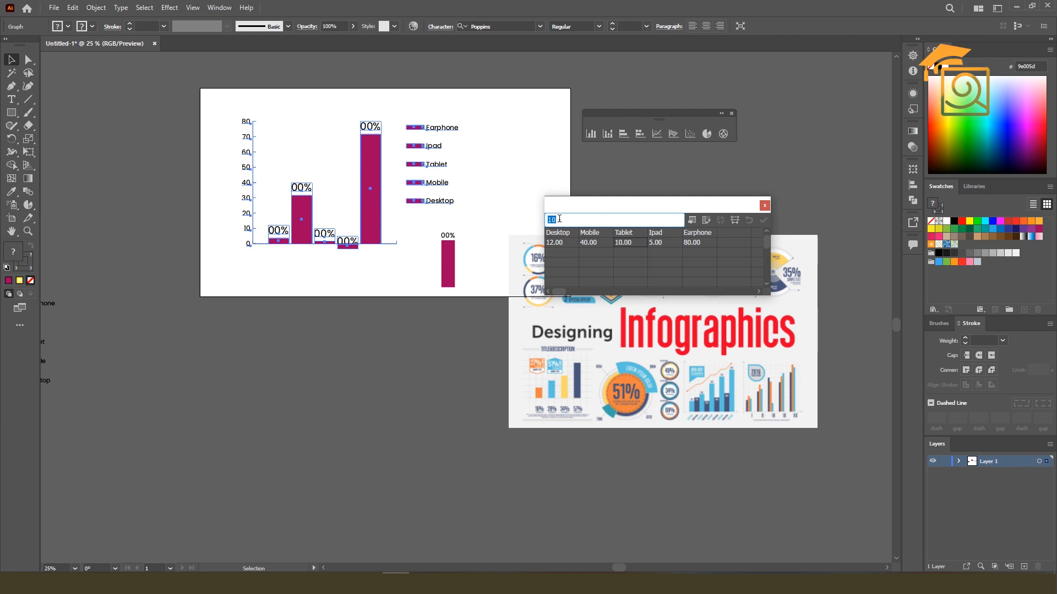
pyautogui.write('20')
pyautogui.press('Return')
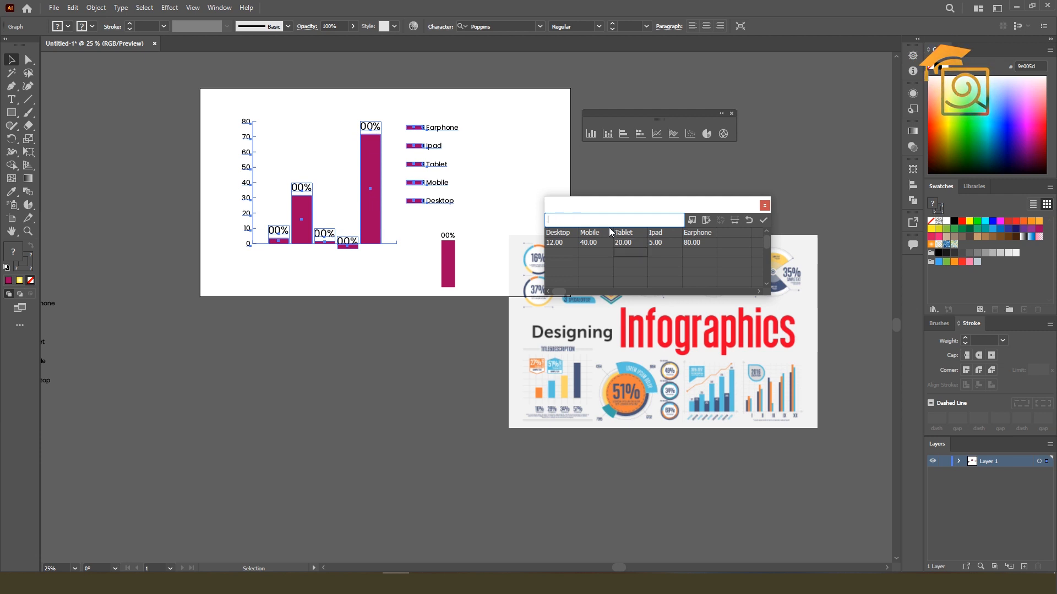
pyautogui.write('20')
pyautogui.click(658, 243)
pyautogui.click(630, 252)
pyautogui.press('BackSpace')
pyautogui.click(622, 242)
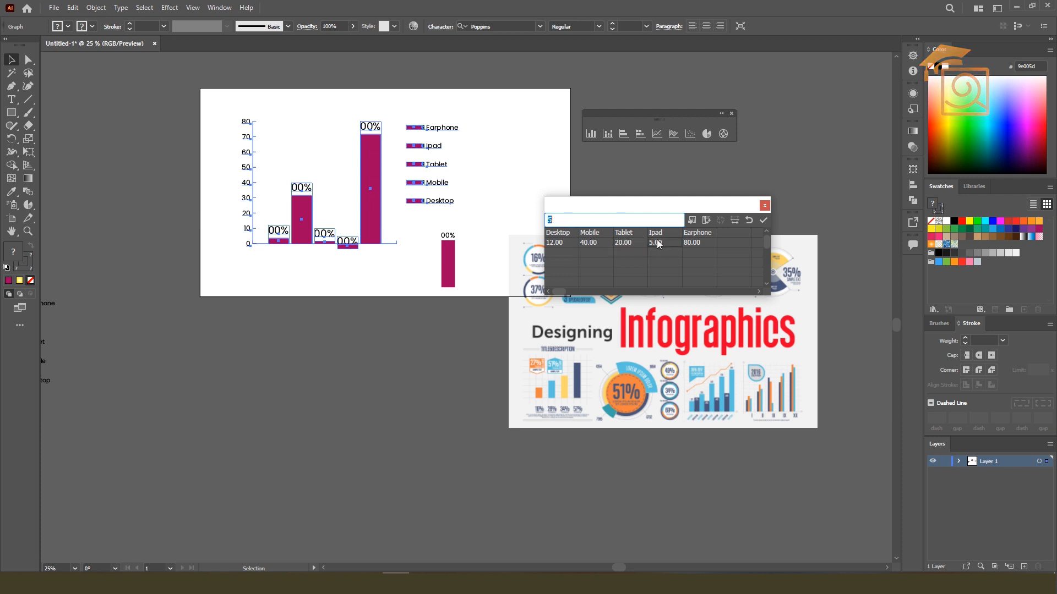
# Set the graph's Ipad value to 10 and Desktop value to 15, apply the data and deselect the graph
pyautogui.write('10')
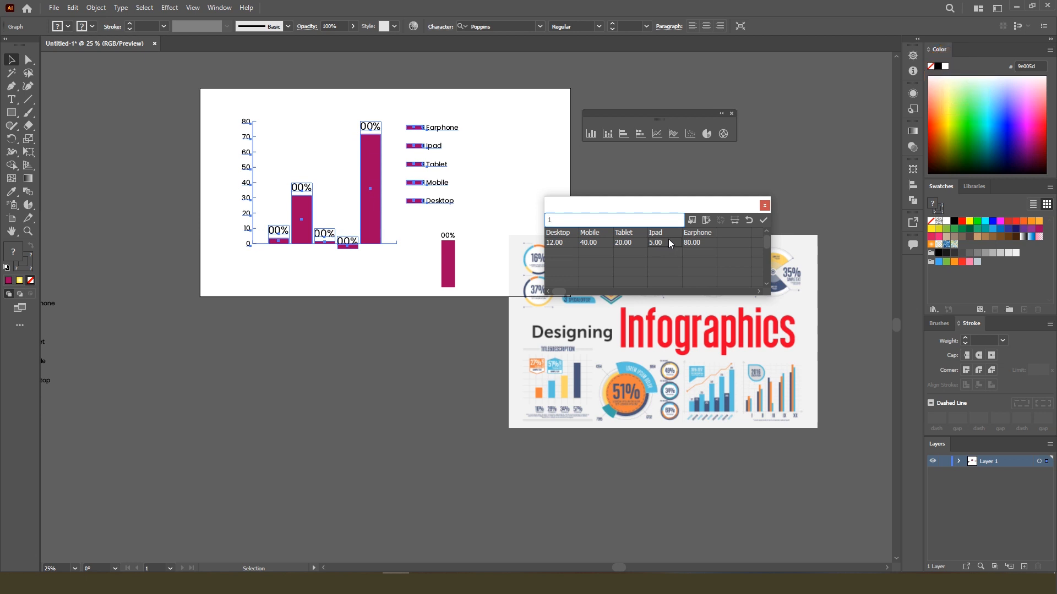
pyautogui.click(698, 240)
pyautogui.click(556, 244)
pyautogui.write('15')
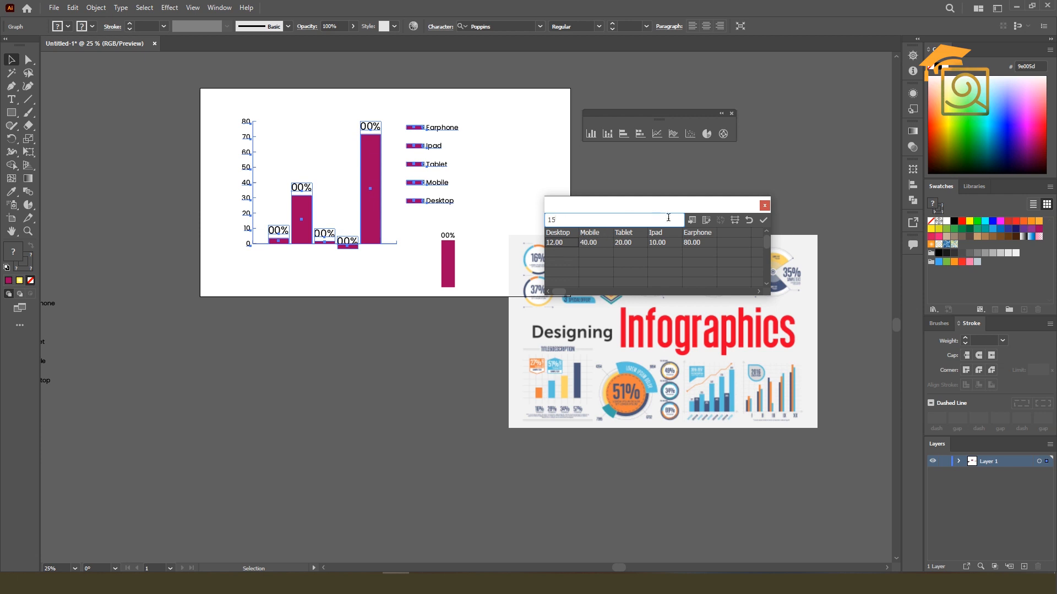
pyautogui.press('Return')
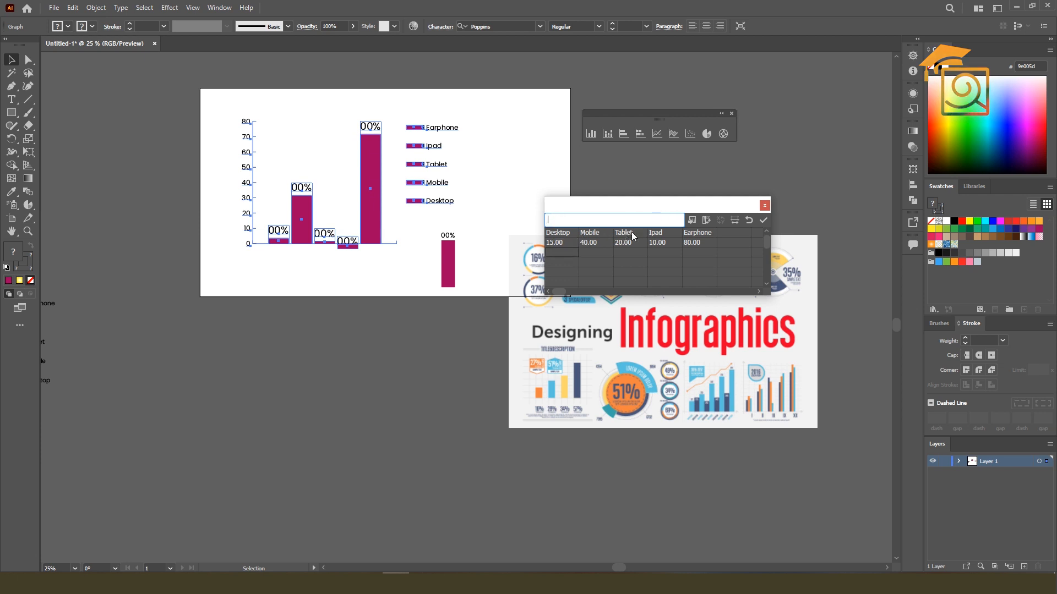
pyautogui.click(763, 221)
pyautogui.click(361, 272)
# Compare the updated column graph with the multi-series column charts in the infographic image
pyautogui.hotkey('ctrl', '=')
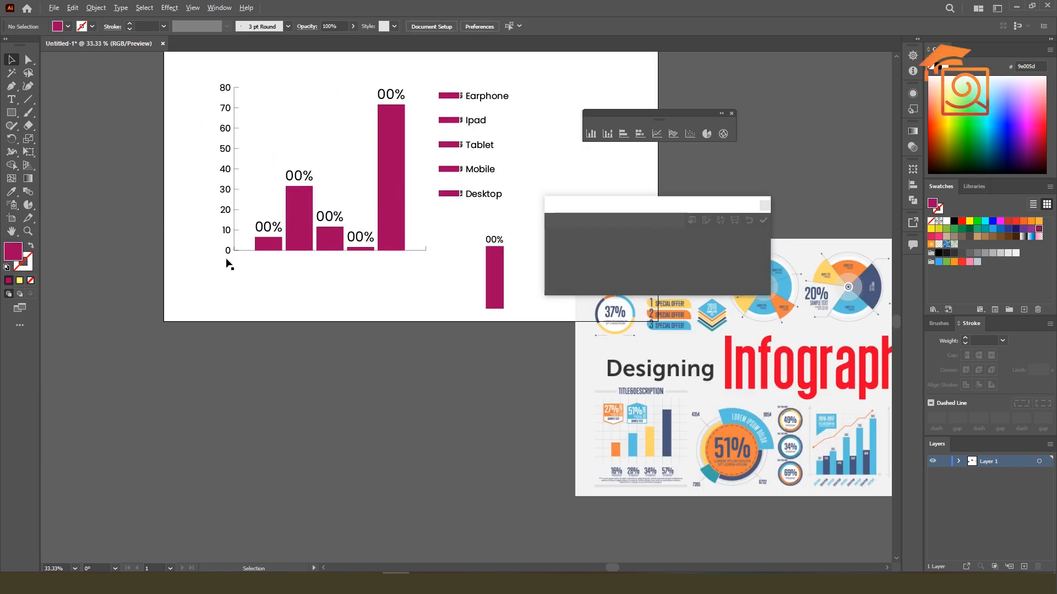
pyautogui.scroll(1, 240, 256)
pyautogui.scroll(-2, 224, 243)
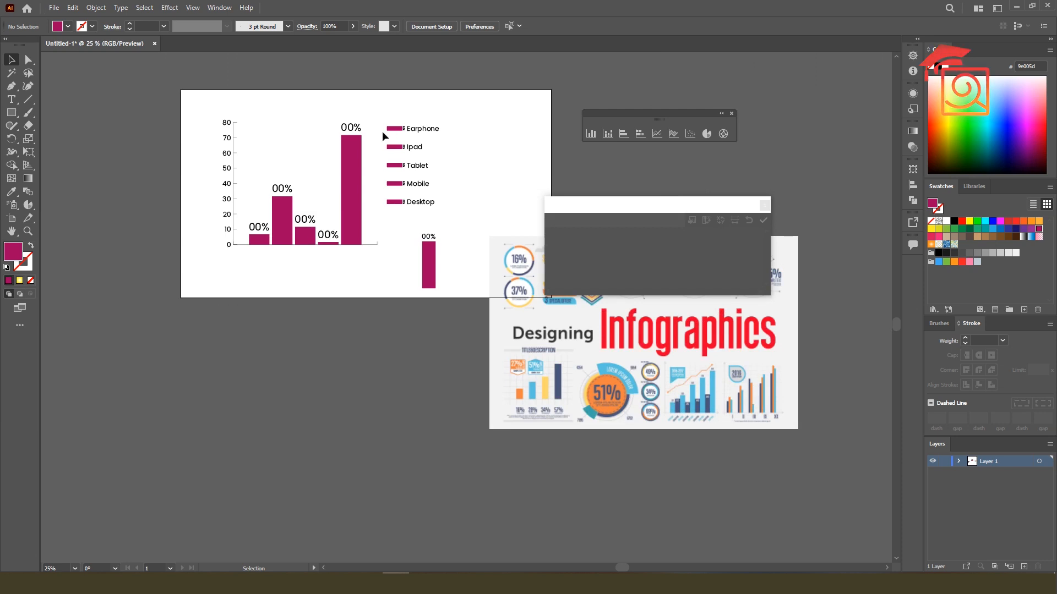
pyautogui.scroll(4, 356, 124)
pyautogui.scroll(-4, 349, 133)
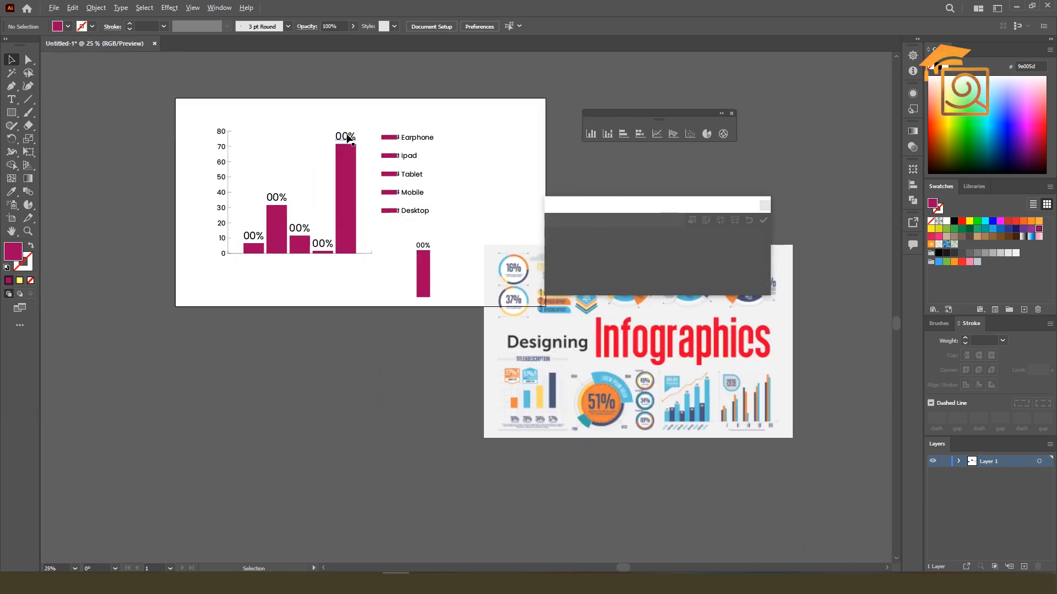
pyautogui.scroll(4, 628, 347)
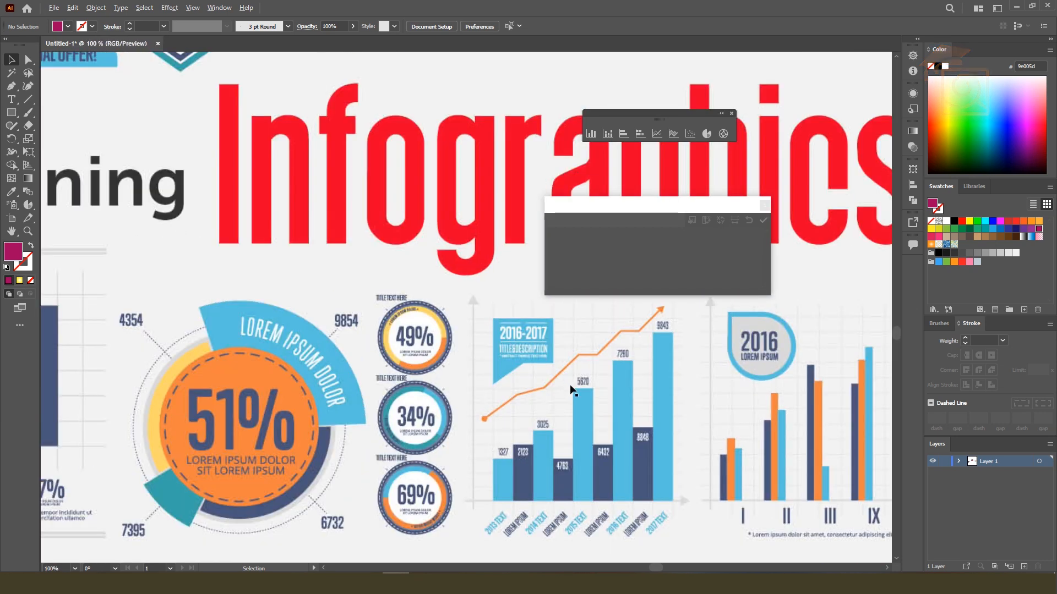
pyautogui.scroll(-2, 573, 392)
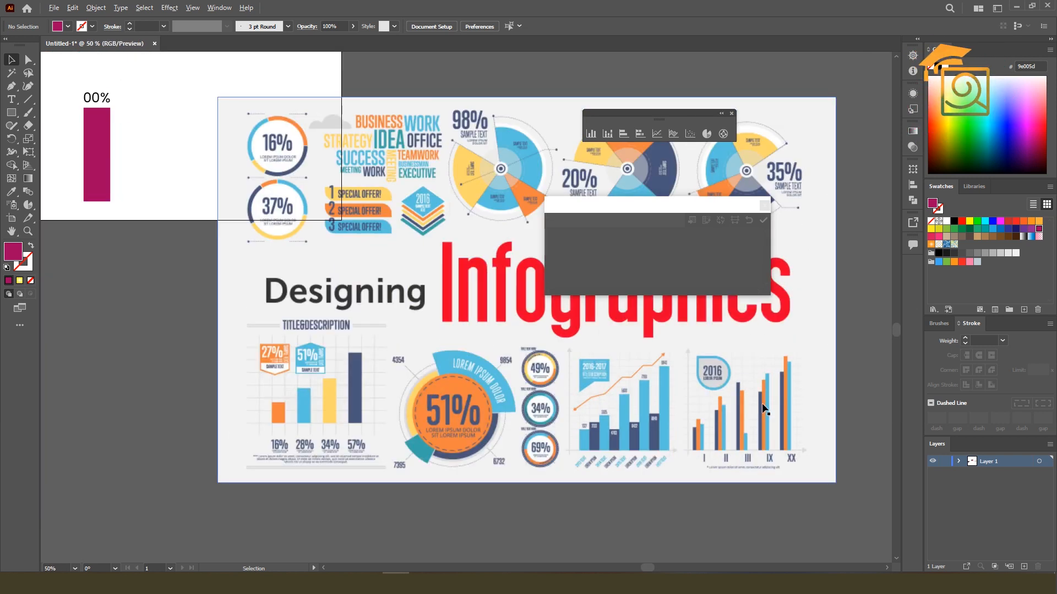
pyautogui.scroll(-1, 762, 421)
pyautogui.scroll(-2, 442, 224)
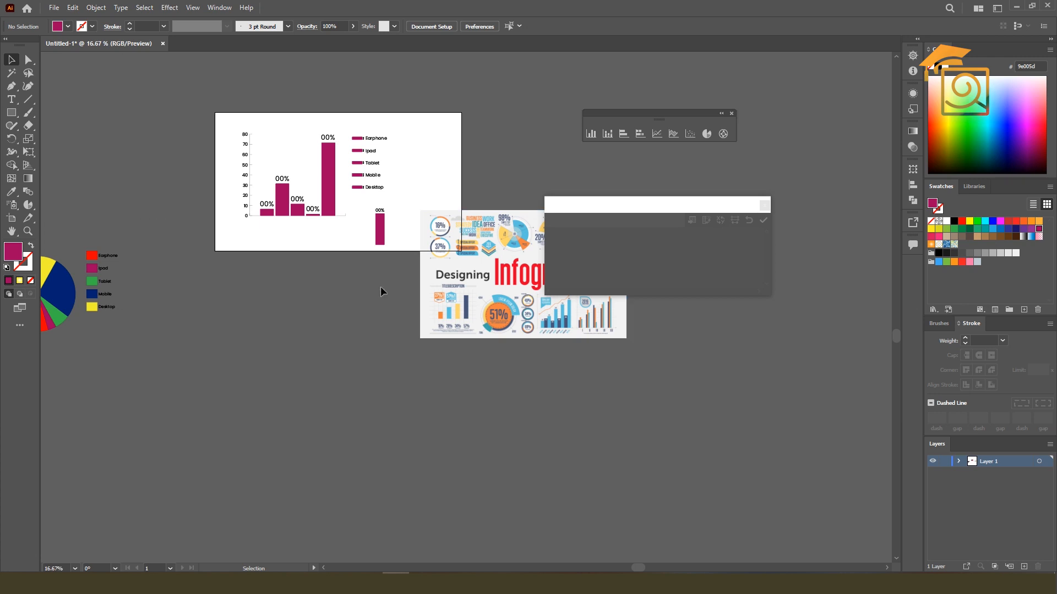
# Draw a new column graph below the artboard and enter a first data row: January 2023, 12, 40, 56
pyautogui.click(591, 135)
pyautogui.moveTo(266, 319); pyautogui.dragTo(459, 466)
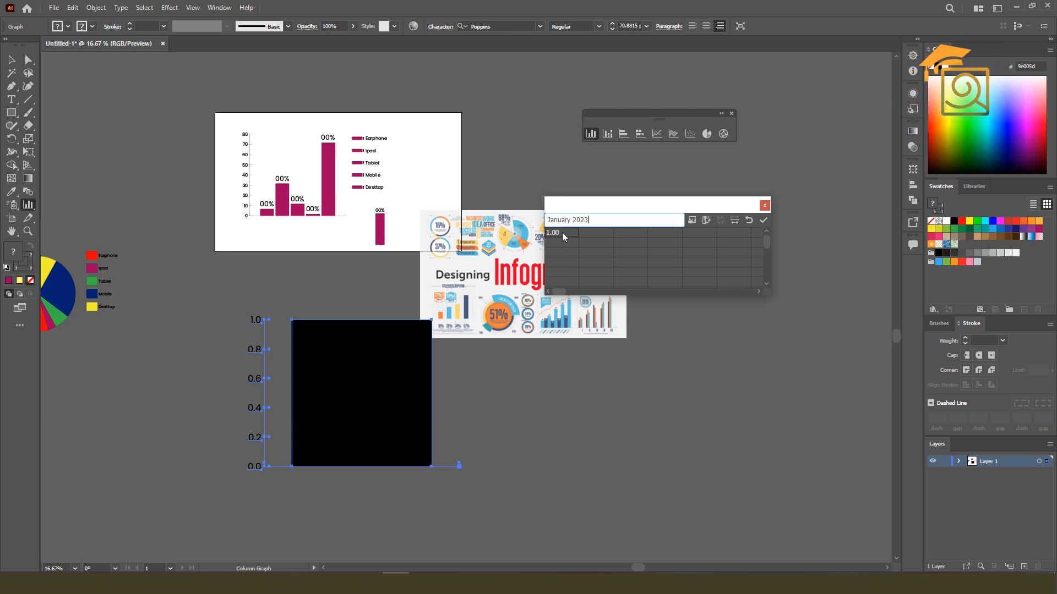
pyautogui.click(557, 245)
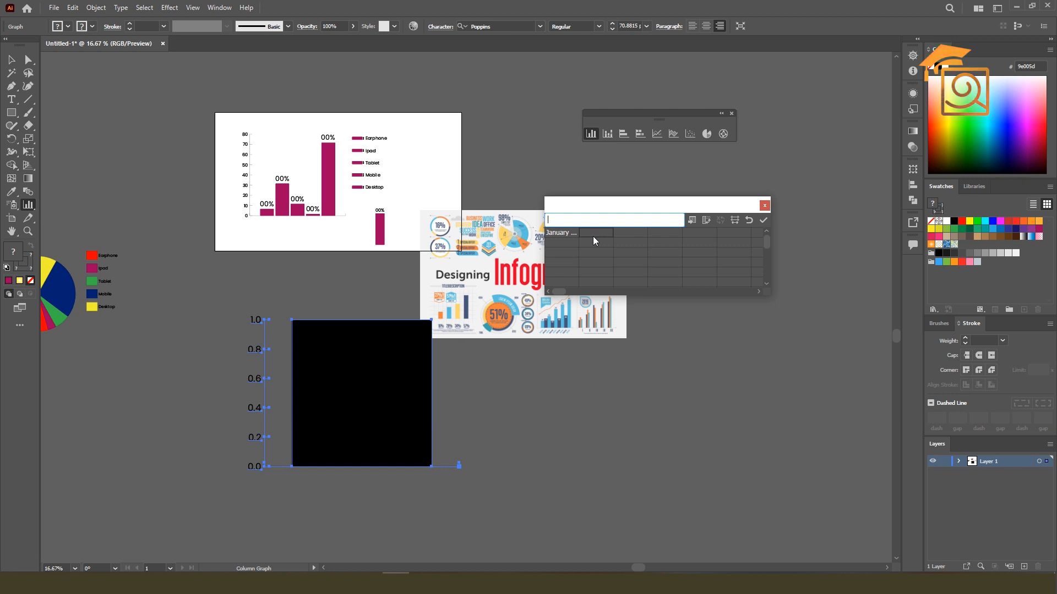
pyautogui.write('12')
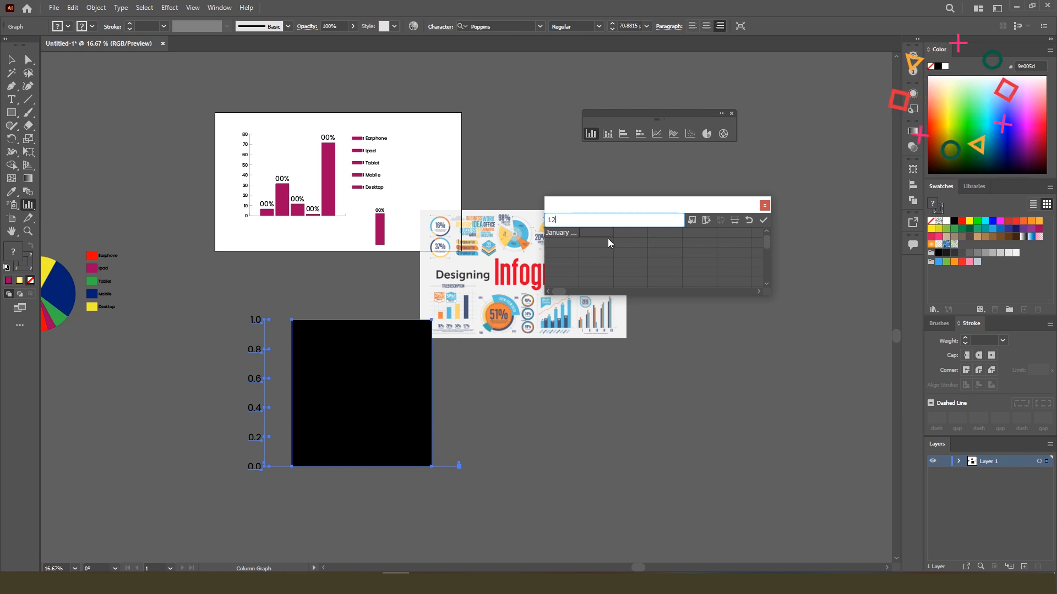
pyautogui.press('Tab')
pyautogui.write('40')
pyautogui.press('Tab')
pyautogui.write('56')
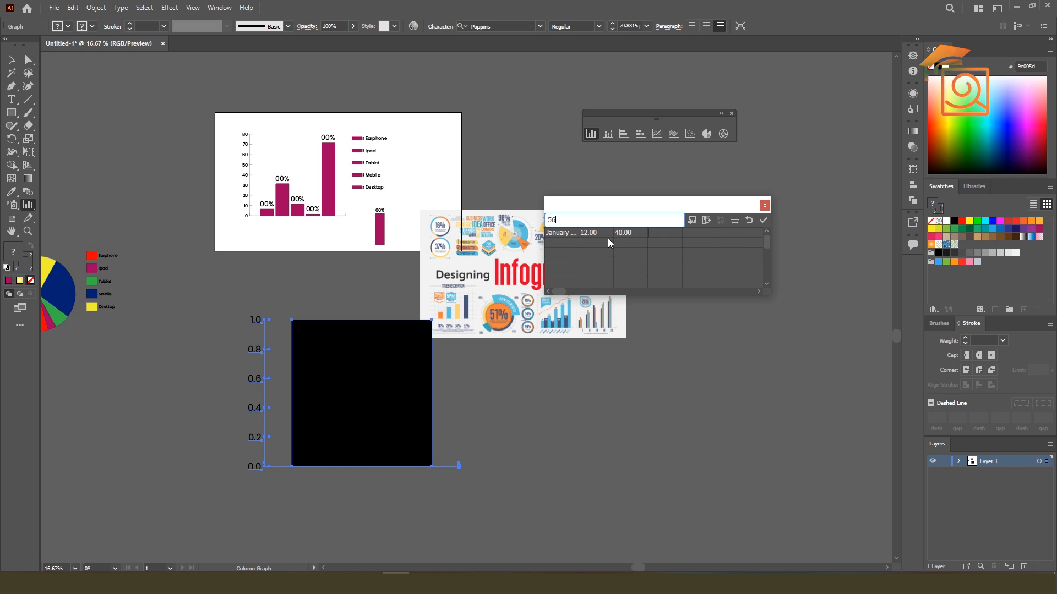
pyautogui.press('Tab')
# Add a second data row for February 2023 with the values 45, 78 and 12
pyautogui.click(569, 241)
pyautogui.write('February')
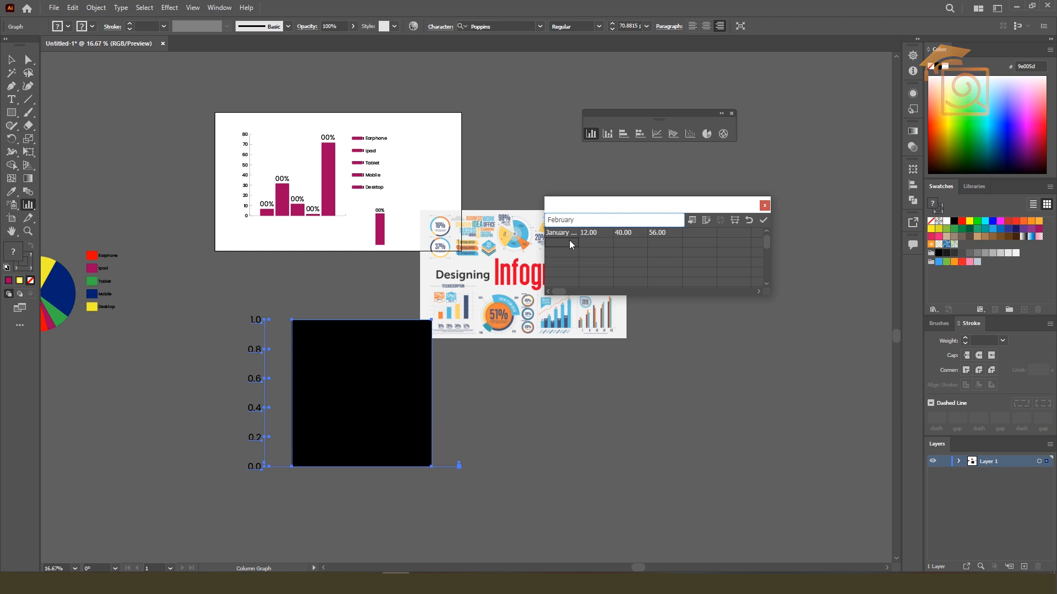
pyautogui.write(' 2023')
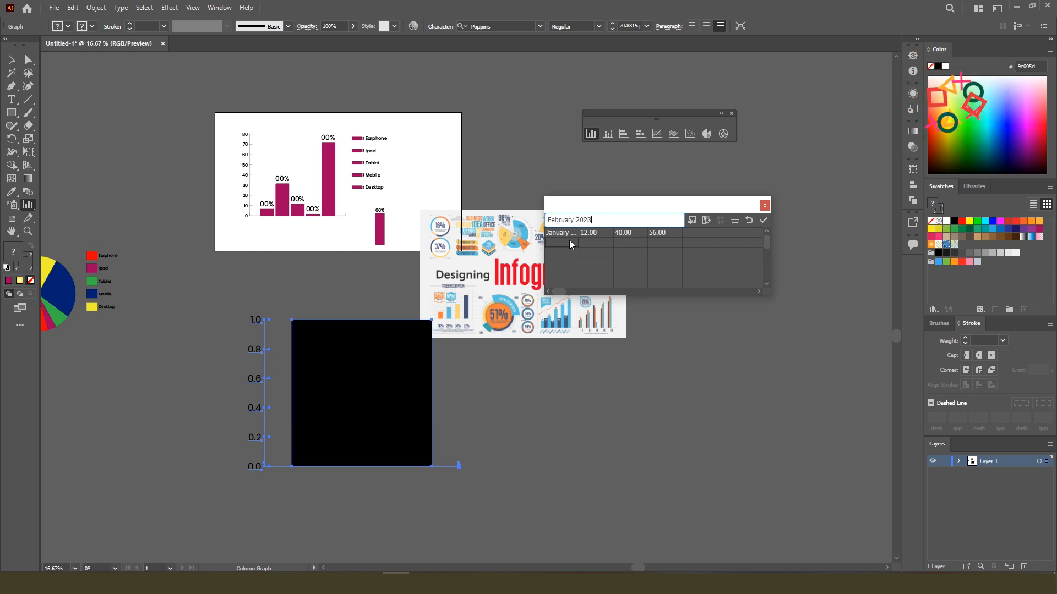
pyautogui.write('45')
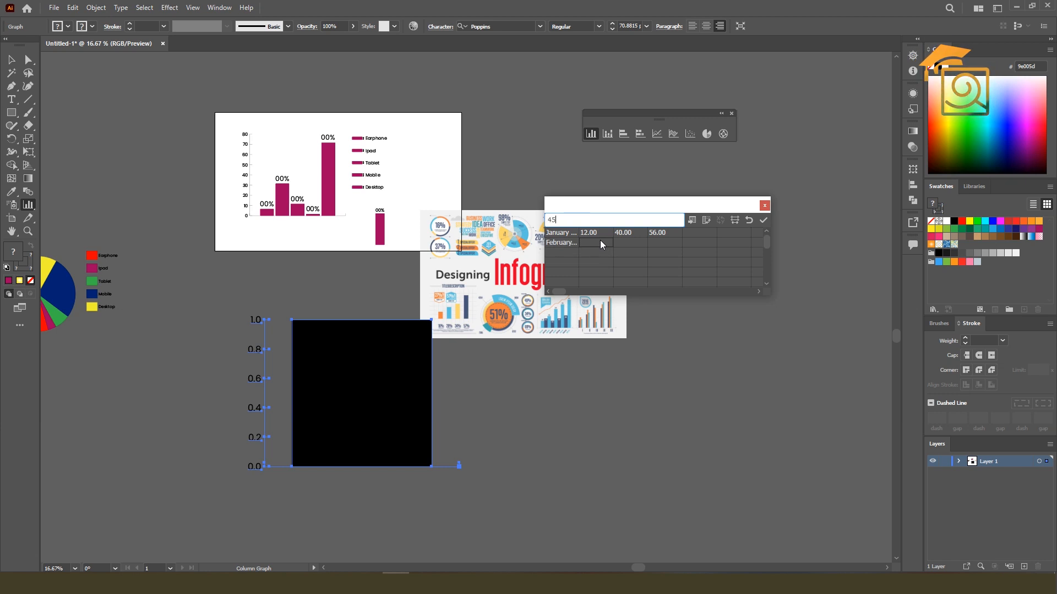
pyautogui.press('Tab')
pyautogui.write('78')
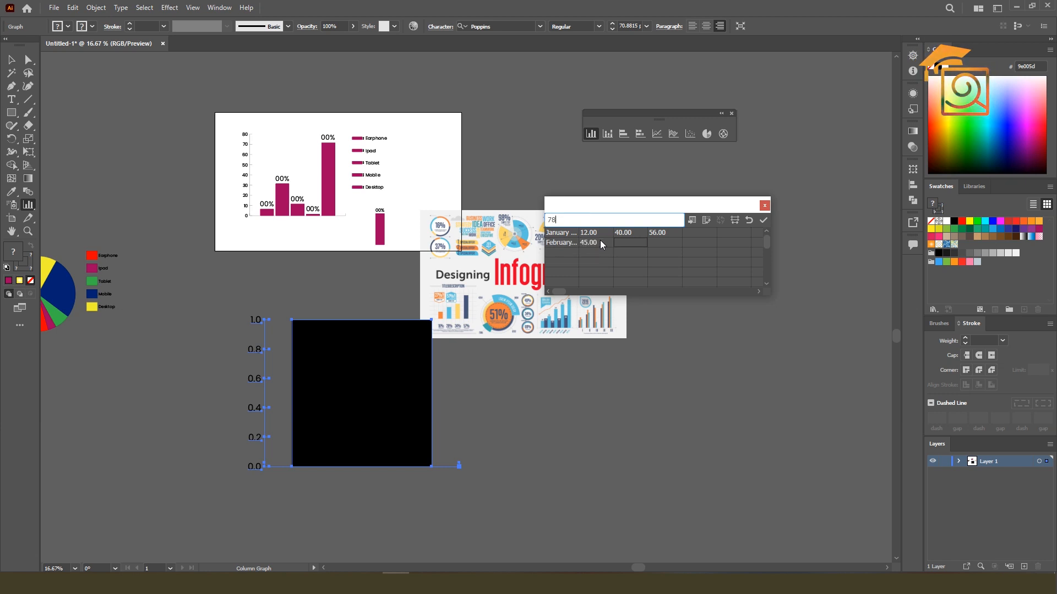
pyautogui.press('Tab')
pyautogui.write('12')
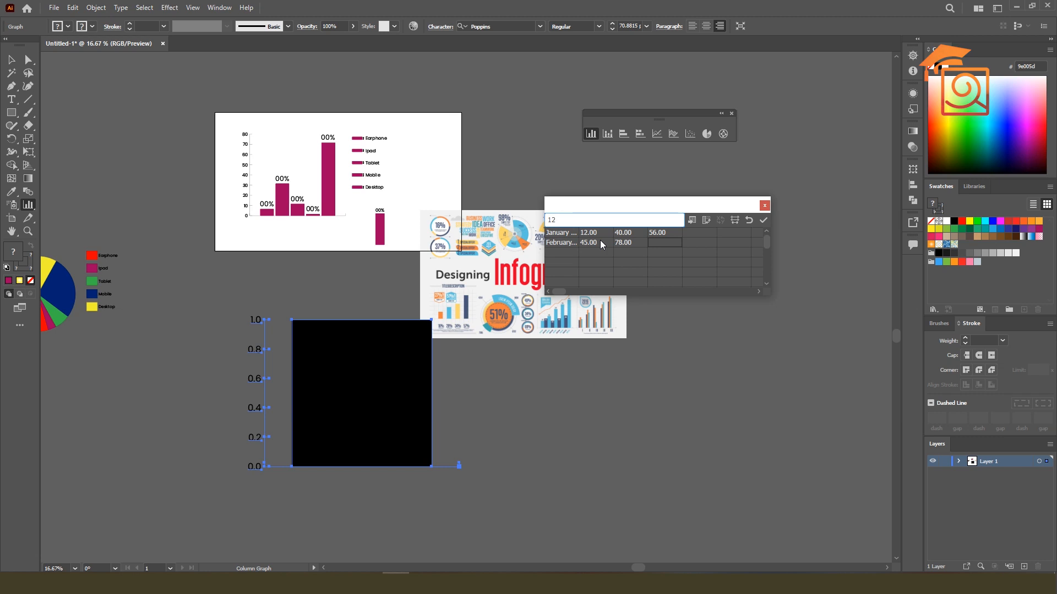
# Label the third data row "March 2023"
pyautogui.click(572, 249)
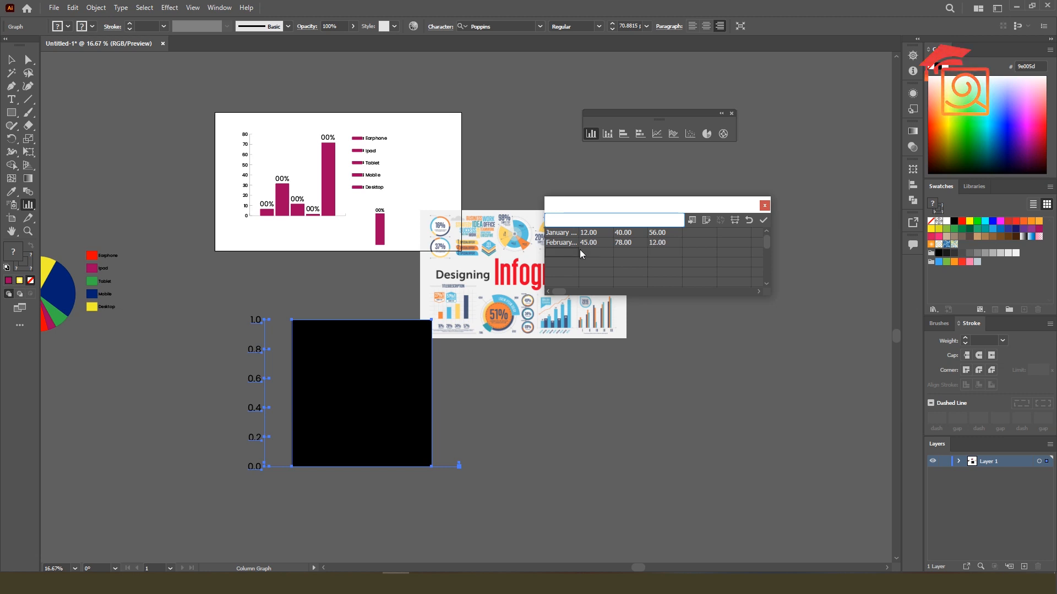
pyautogui.write('march 2023')
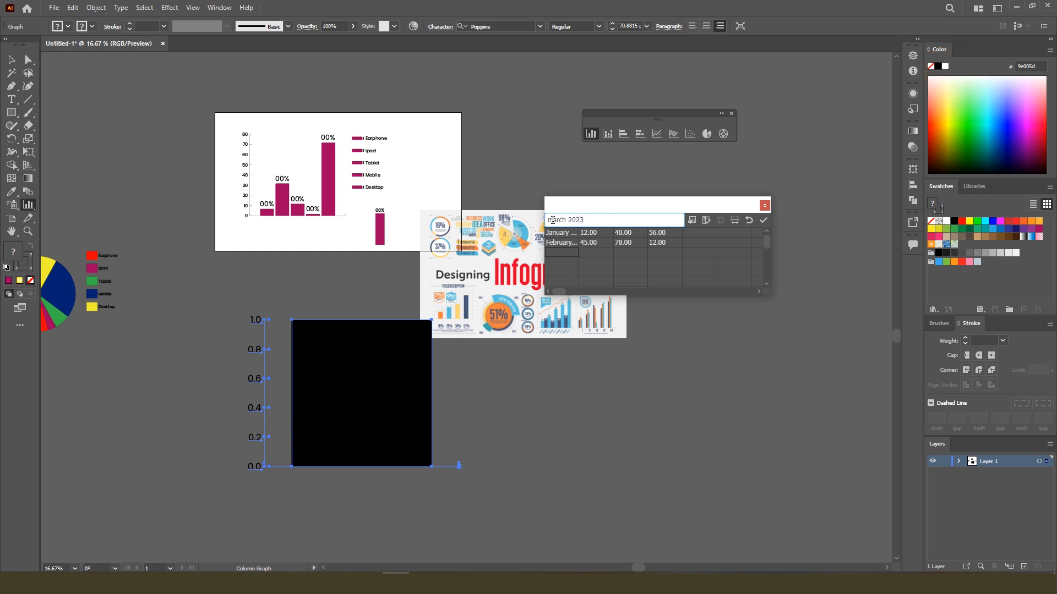
pyautogui.moveTo(553, 219); pyautogui.dragTo(545, 219)
pyautogui.write('M')
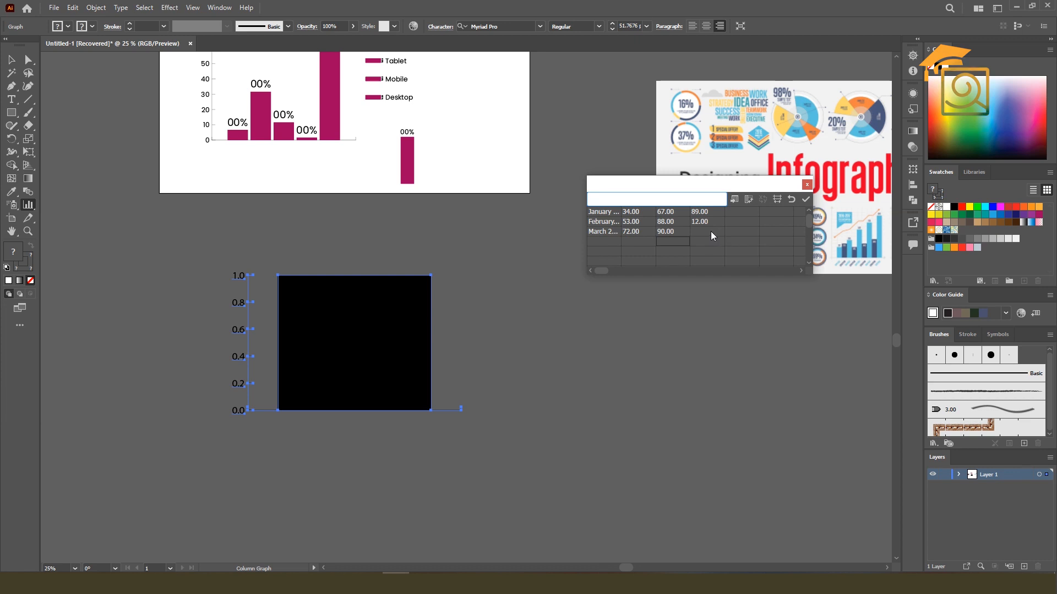
# Set the third March 2023 value to 89, apply the data to the graph and close the data window
pyautogui.click(711, 231)
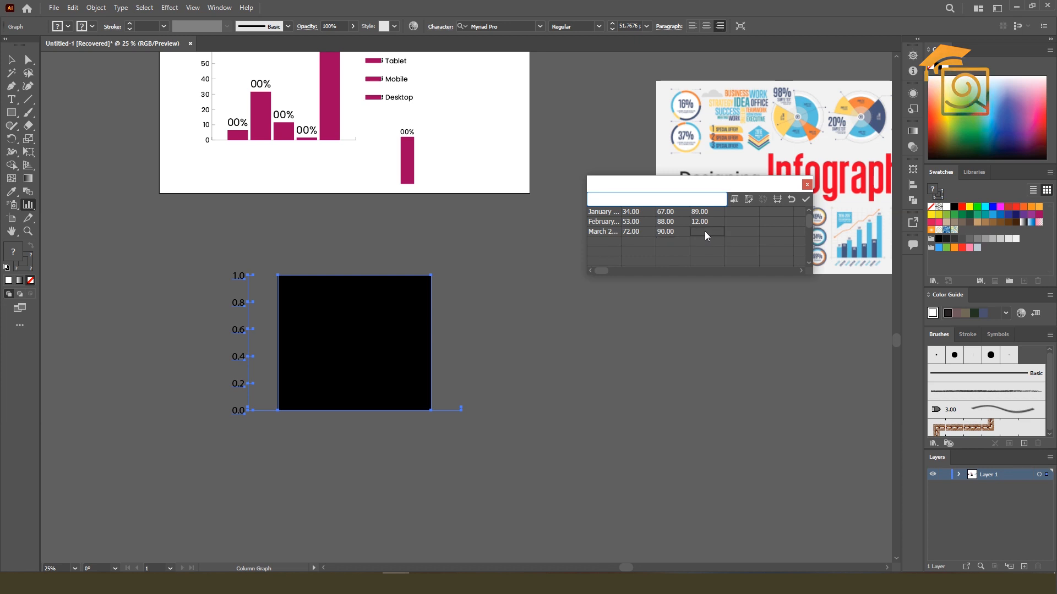
pyautogui.write('89')
pyautogui.press('Return')
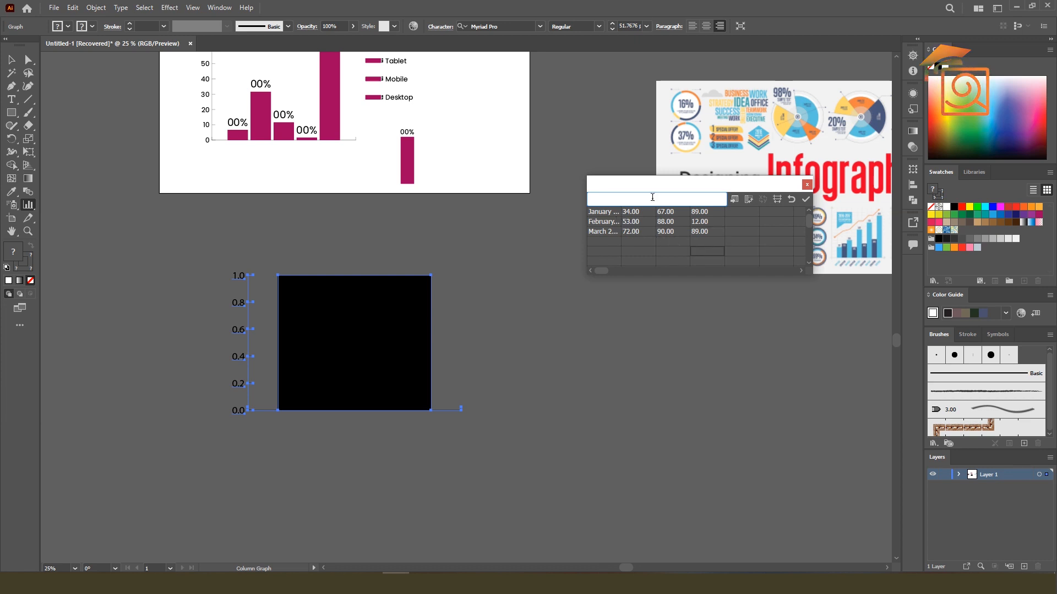
pyautogui.click(805, 200)
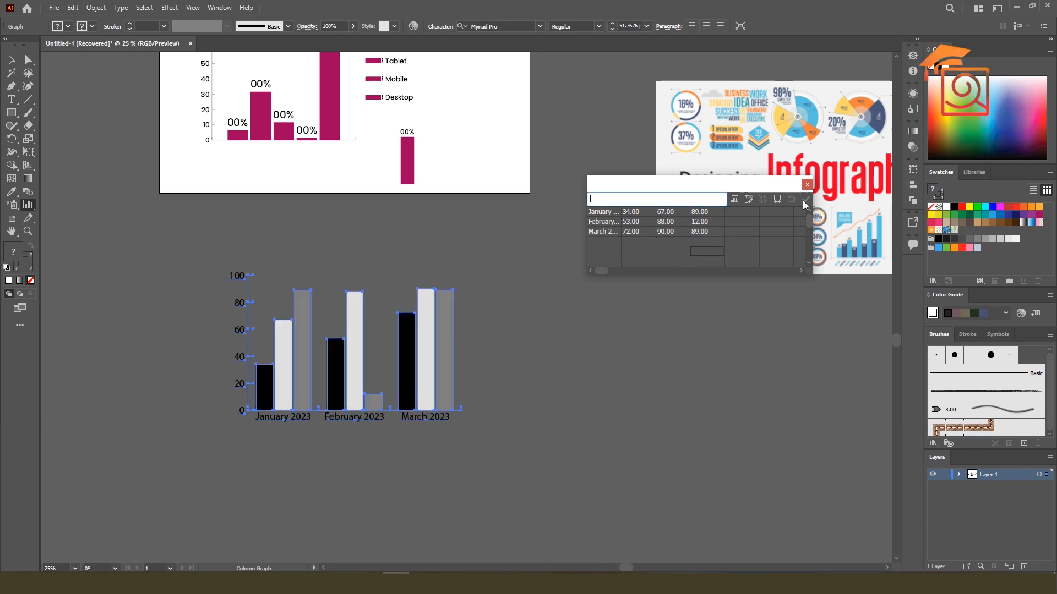
pyautogui.click(12, 65)
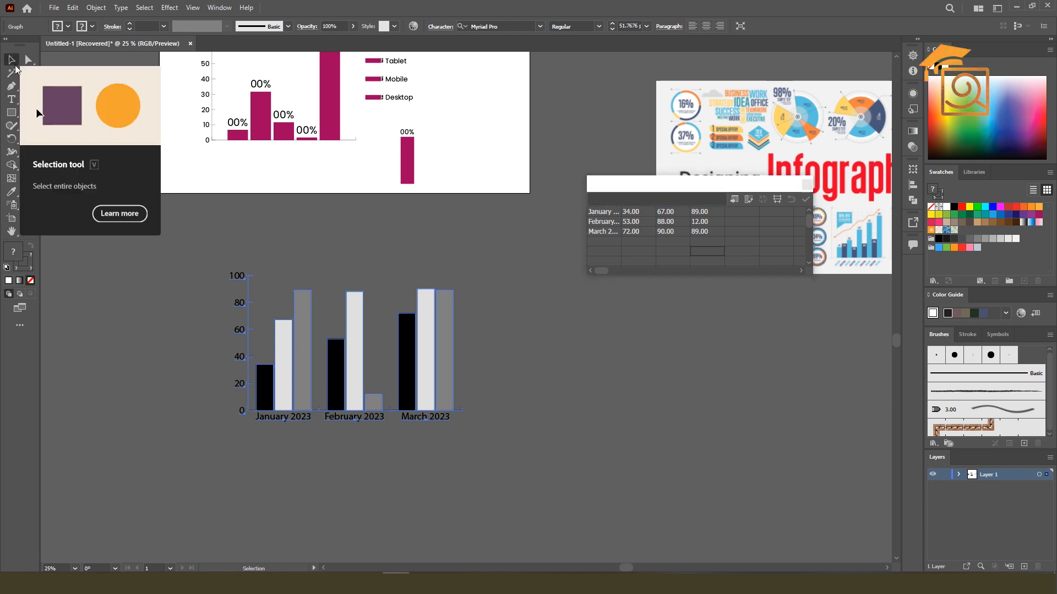
pyautogui.click(806, 185)
pyautogui.click(359, 432)
# Bring the infographic image over to the monthly column graph and examine its grouped column chart
pyautogui.scroll(1, 359, 430)
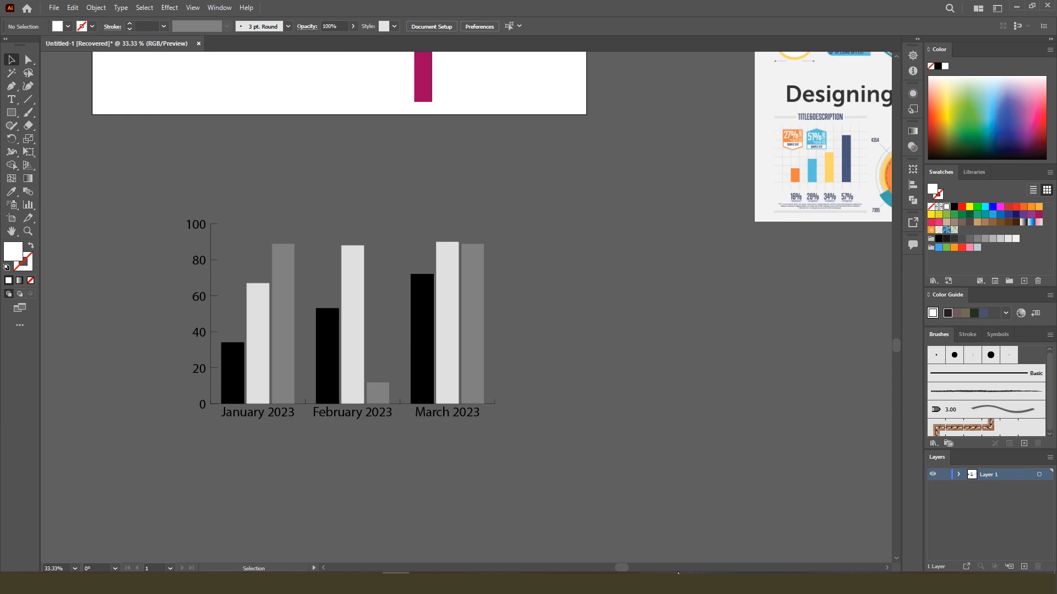
pyautogui.moveTo(812, 165); pyautogui.dragTo(160, 193)
pyautogui.scroll(2, 451, 235)
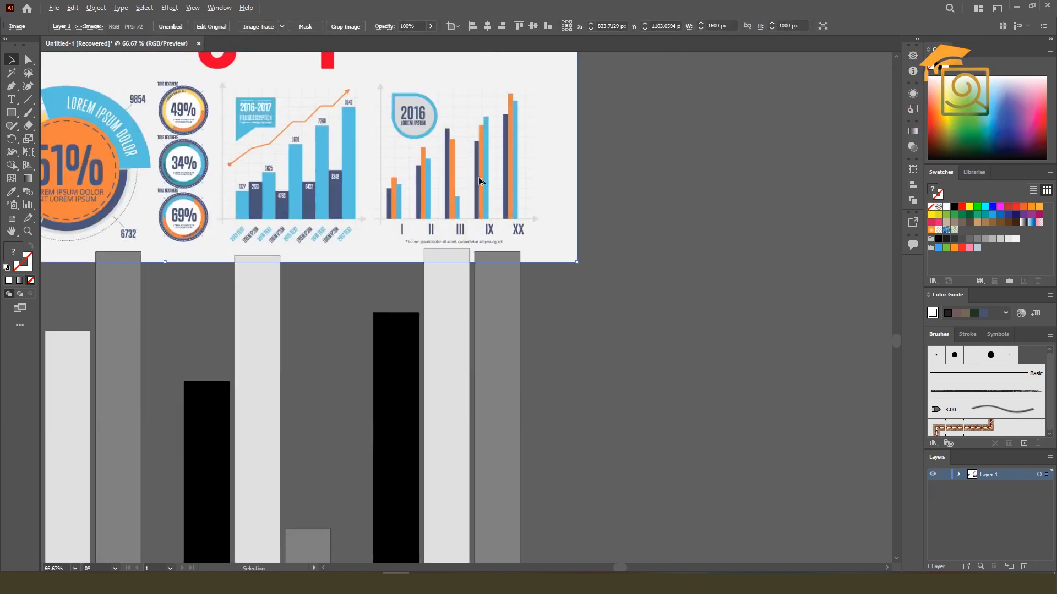
pyautogui.scroll(-1, 483, 178)
pyautogui.scroll(-1, 483, 174)
# Move the infographic image off the monthly column graph to beside it, and select the graph
pyautogui.click(464, 277)
pyautogui.scroll(-1, 337, 215)
pyautogui.moveTo(368, 146); pyautogui.dragTo(654, 137)
pyautogui.scroll(1, 397, 246)
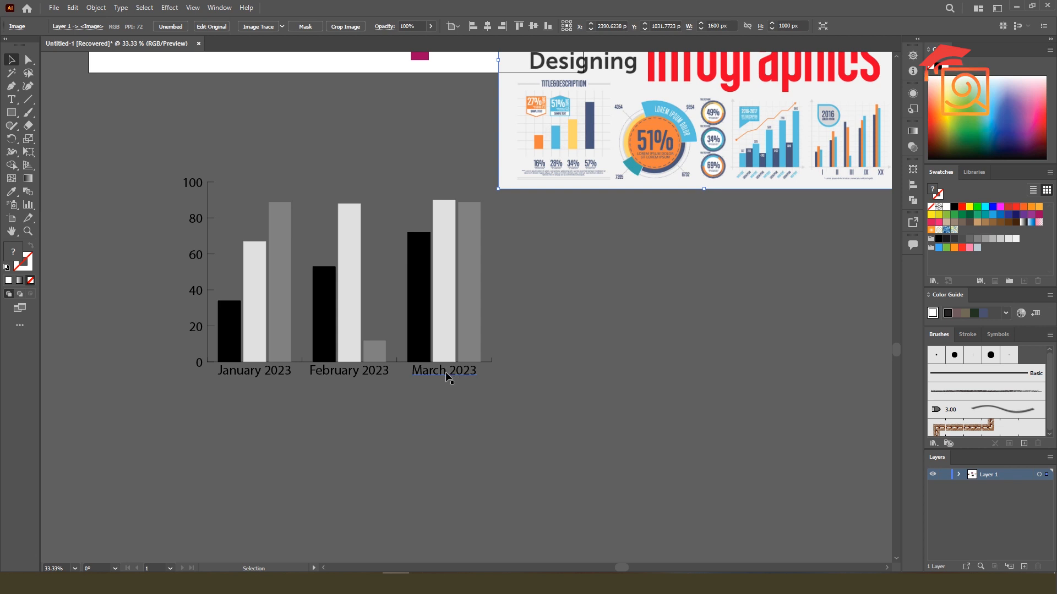
pyautogui.click(460, 284)
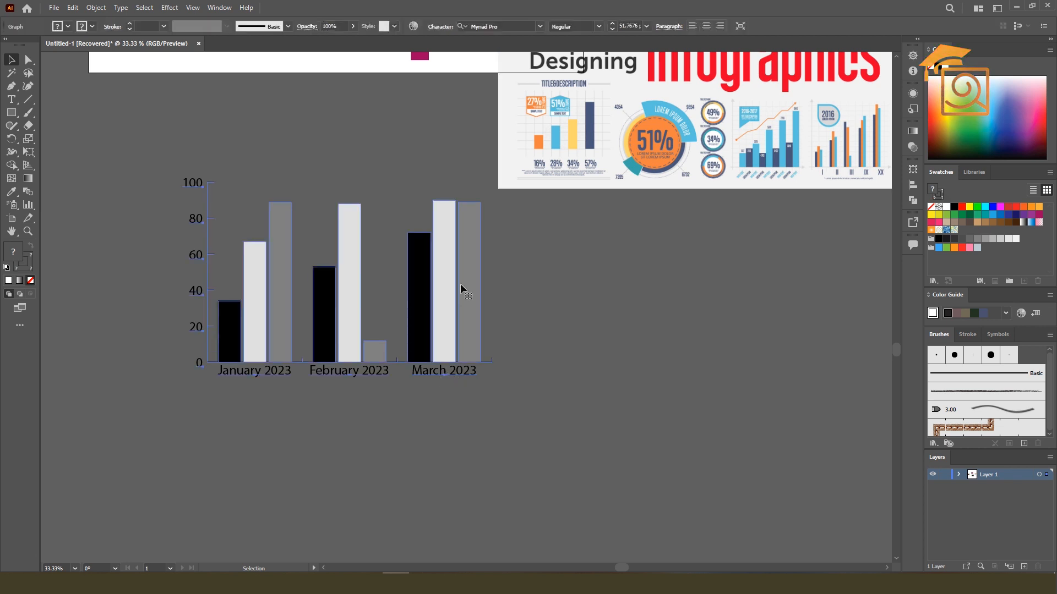
# Change the January and February row labels in the graph data to January|2023 and February|2023
pyautogui.rightClick(461, 284)
pyautogui.click(497, 348)
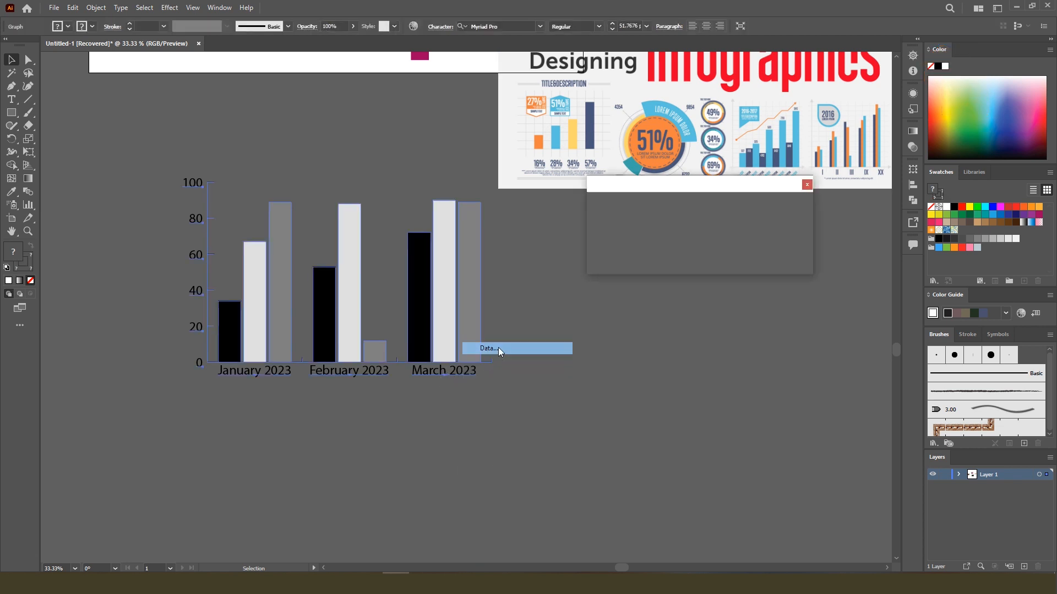
pyautogui.click(619, 199)
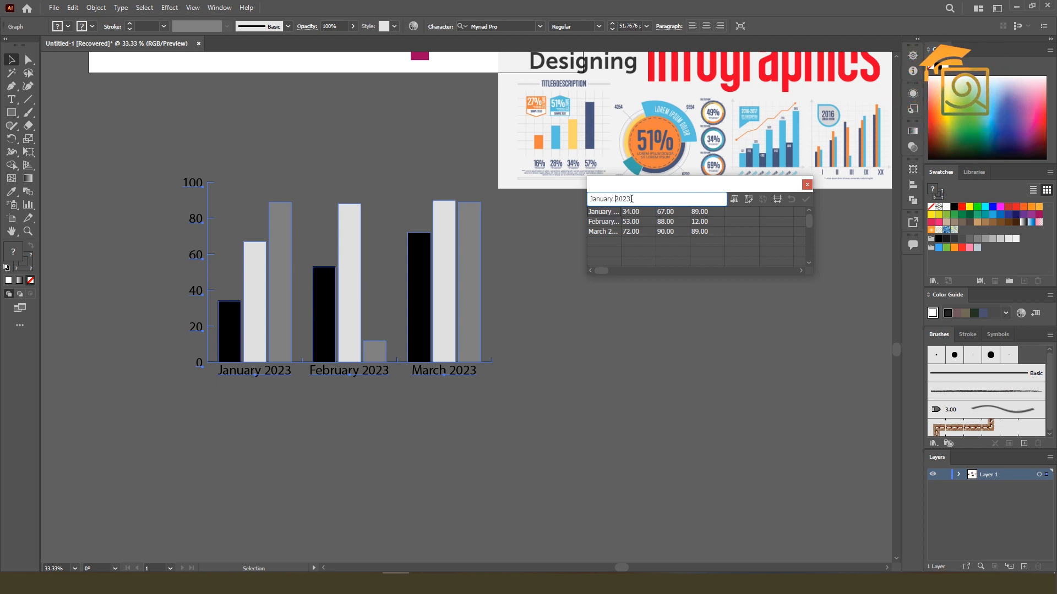
pyautogui.press('BackSpace')
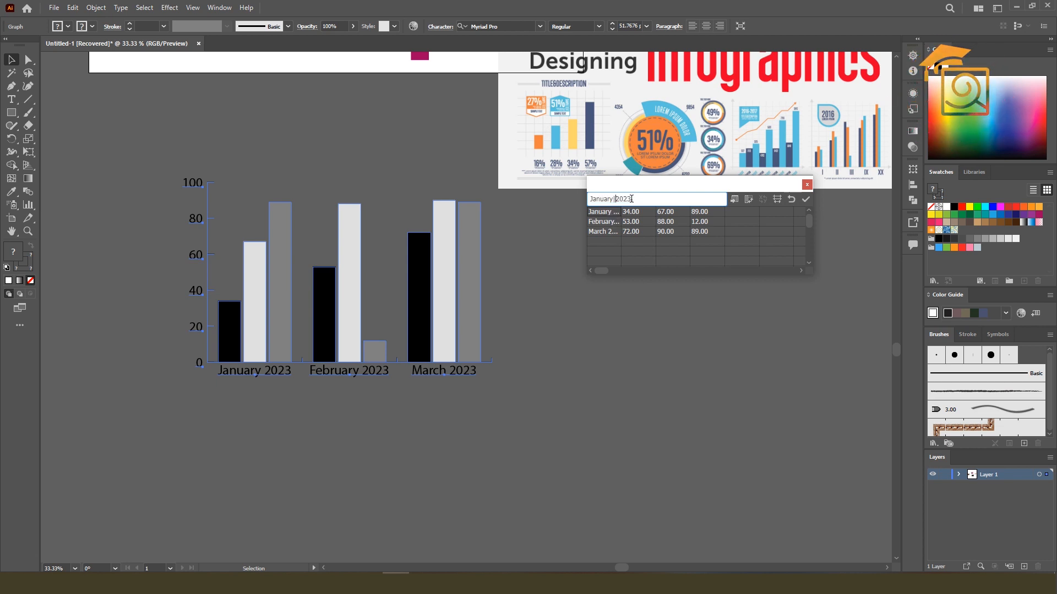
pyautogui.click(615, 221)
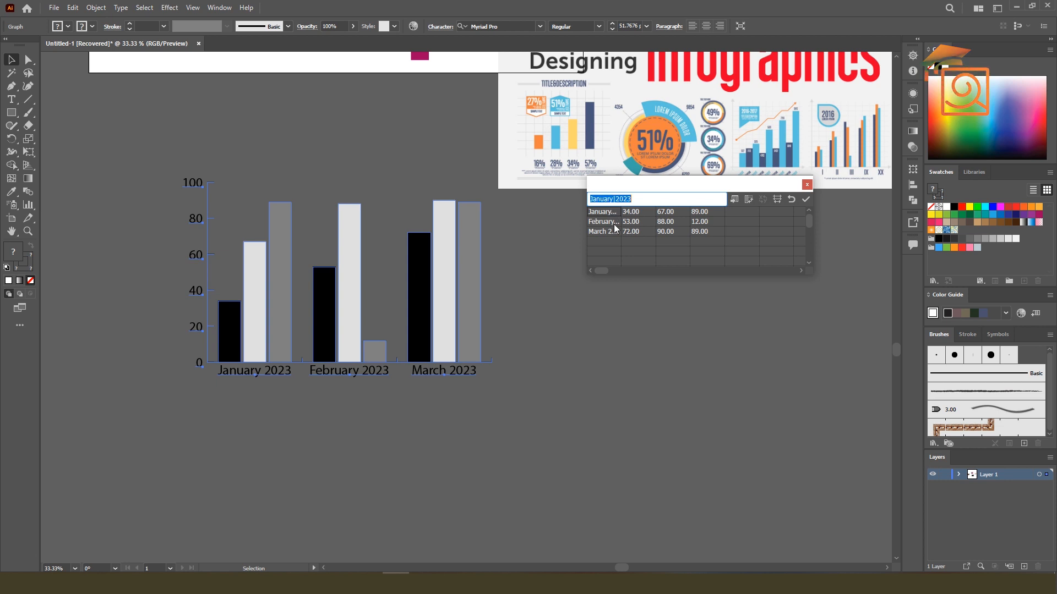
pyautogui.click(621, 200)
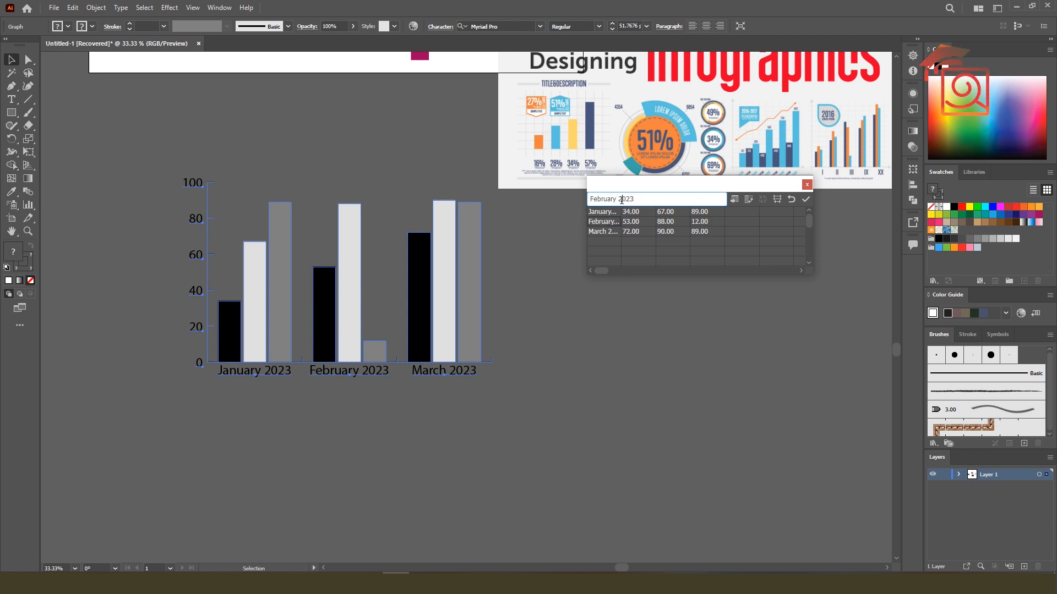
pyautogui.press('BackSpace')
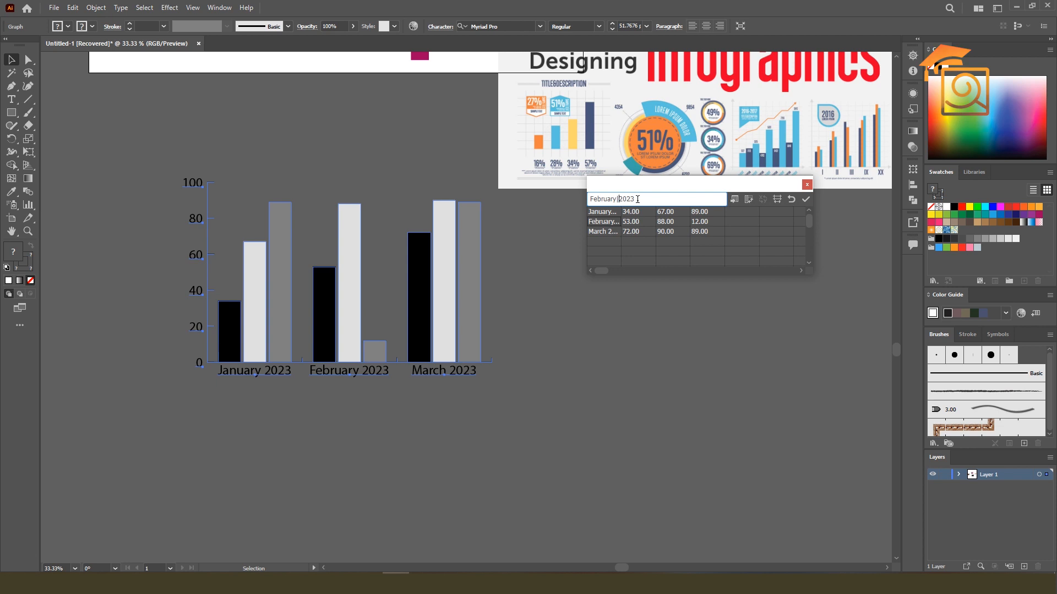
# Change the March row label to March|2023, apply the data to the graph and close the data window
pyautogui.click(614, 232)
pyautogui.click(621, 199)
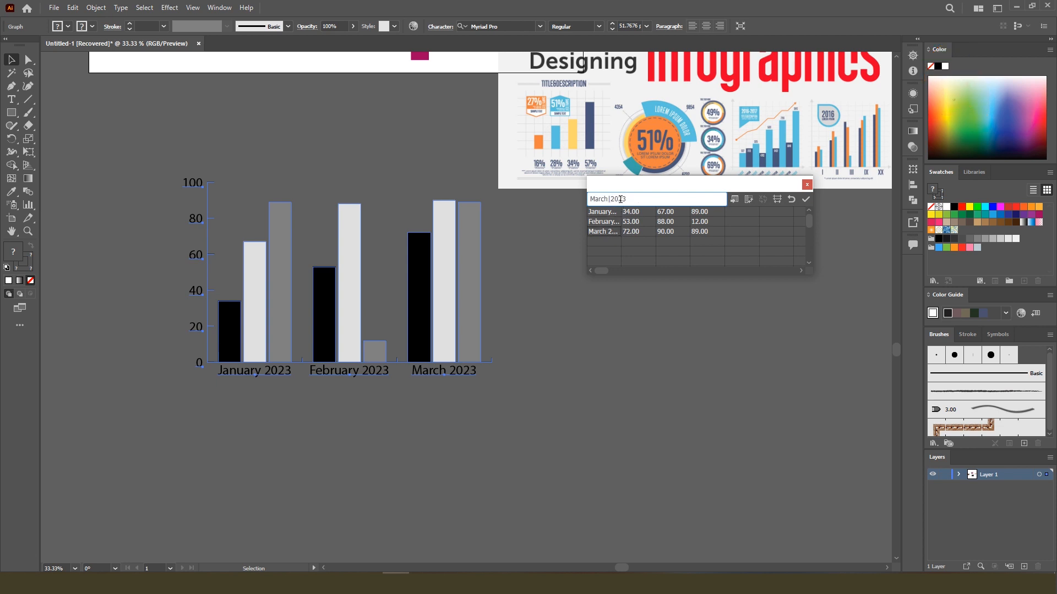
pyautogui.press('BackSpace')
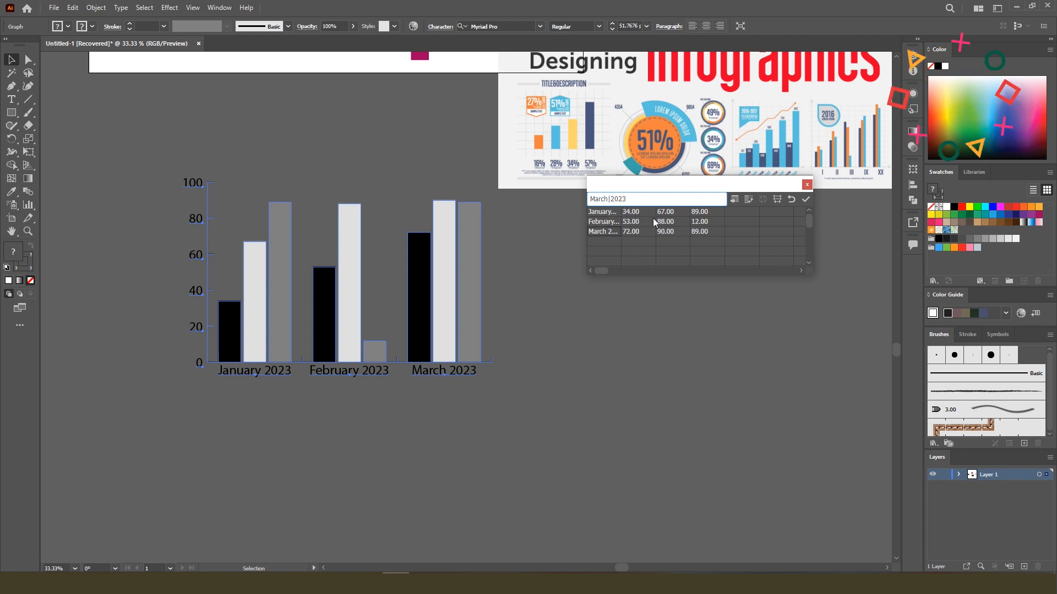
pyautogui.click(804, 200)
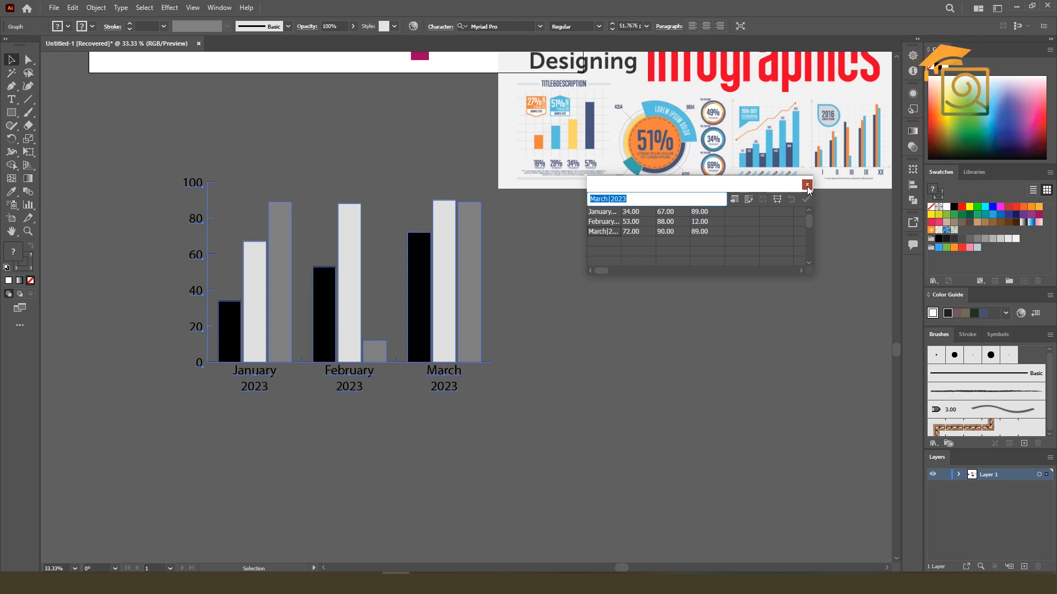
pyautogui.click(807, 186)
pyautogui.click(619, 273)
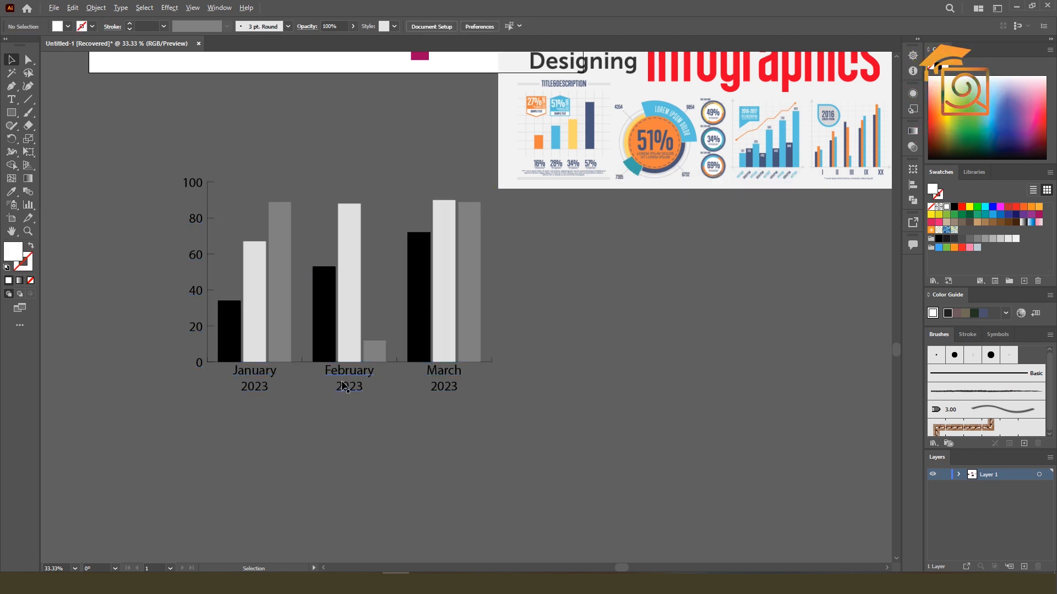
pyautogui.scroll(2, 343, 383)
pyautogui.scroll(-2, 343, 383)
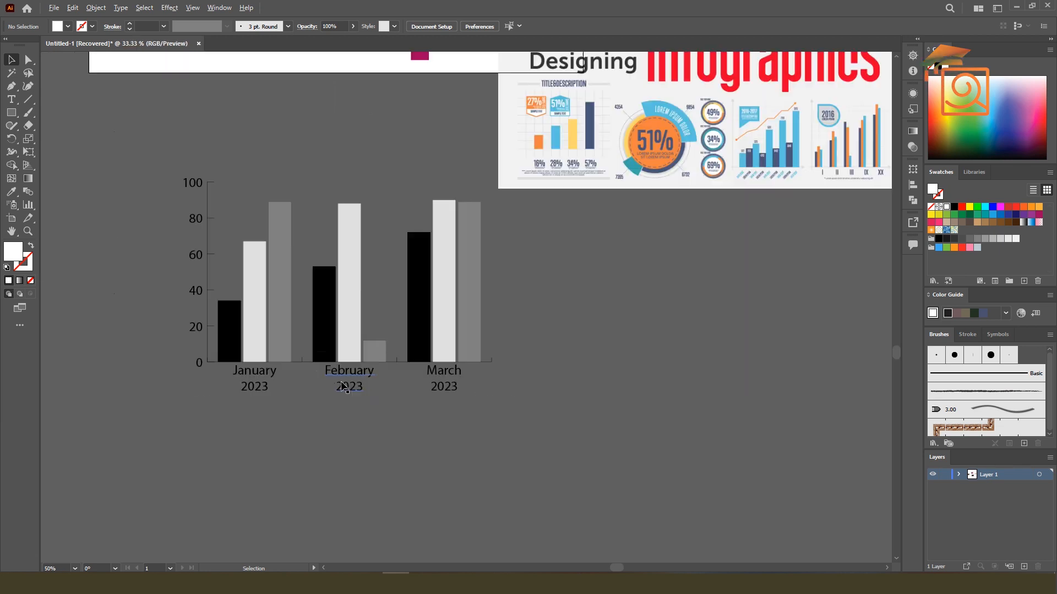
# Set the monthly graph's column width to 30% in the graph type options
pyautogui.rightClick(355, 338)
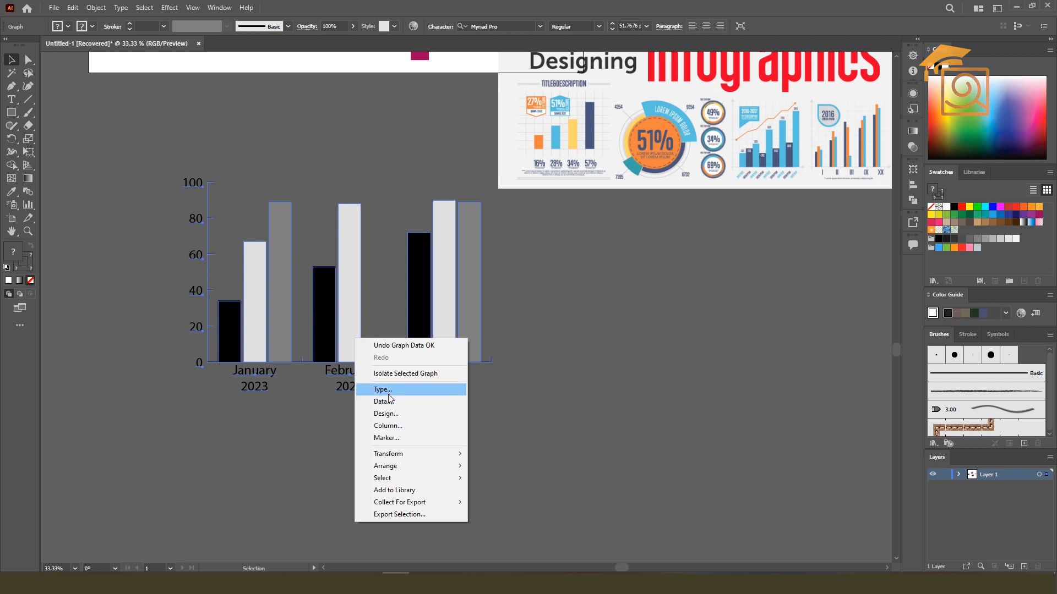
pyautogui.click(383, 390)
pyautogui.moveTo(734, 106); pyautogui.dragTo(679, 104)
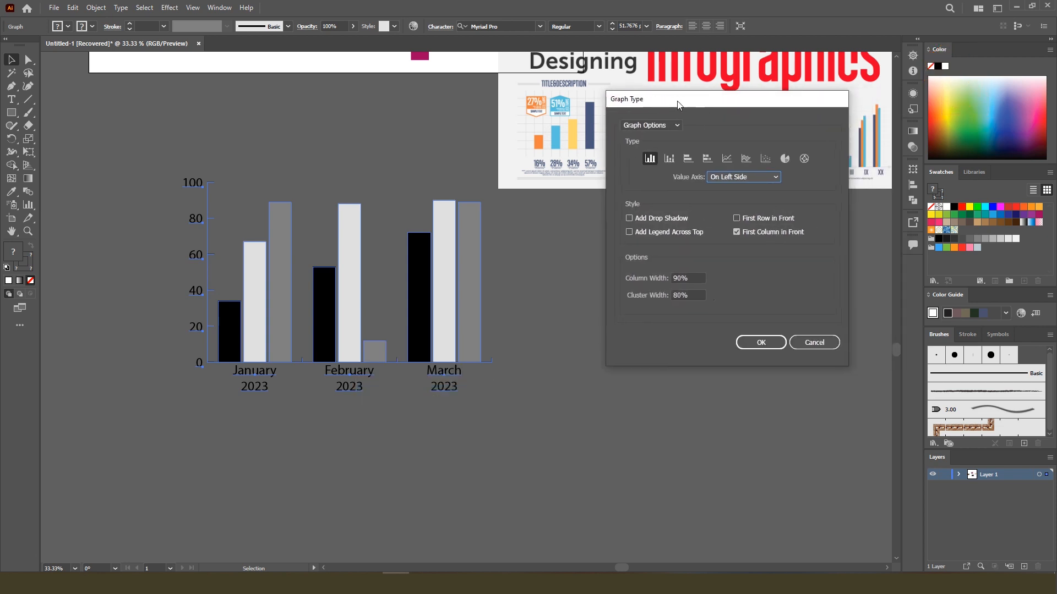
pyautogui.click(684, 278)
pyautogui.moveTo(684, 277); pyautogui.dragTo(665, 275)
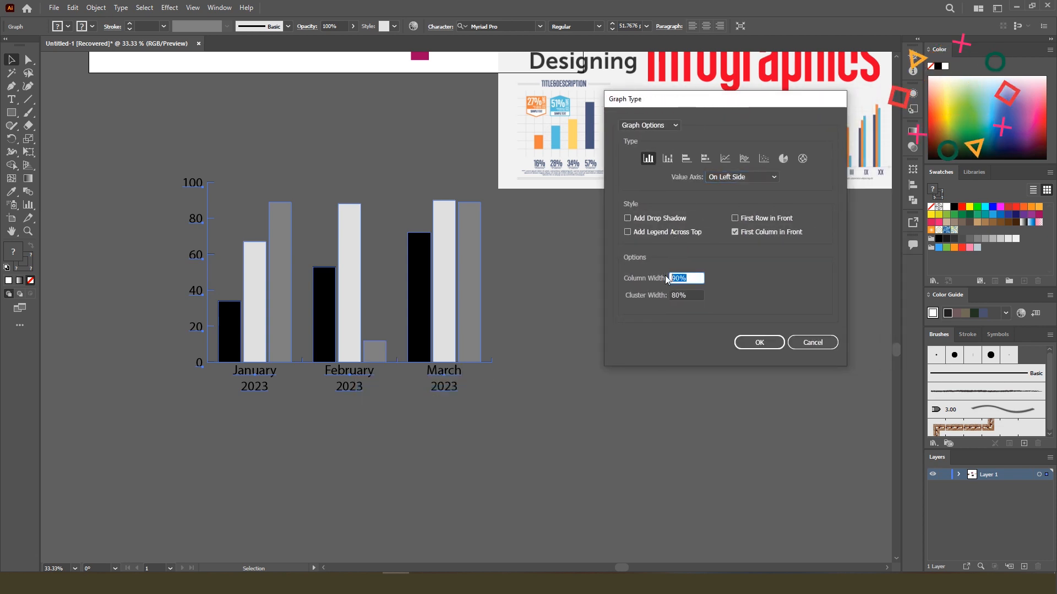
pyautogui.write('30%')
pyautogui.click(686, 295)
pyautogui.moveTo(678, 295); pyautogui.dragTo(666, 296)
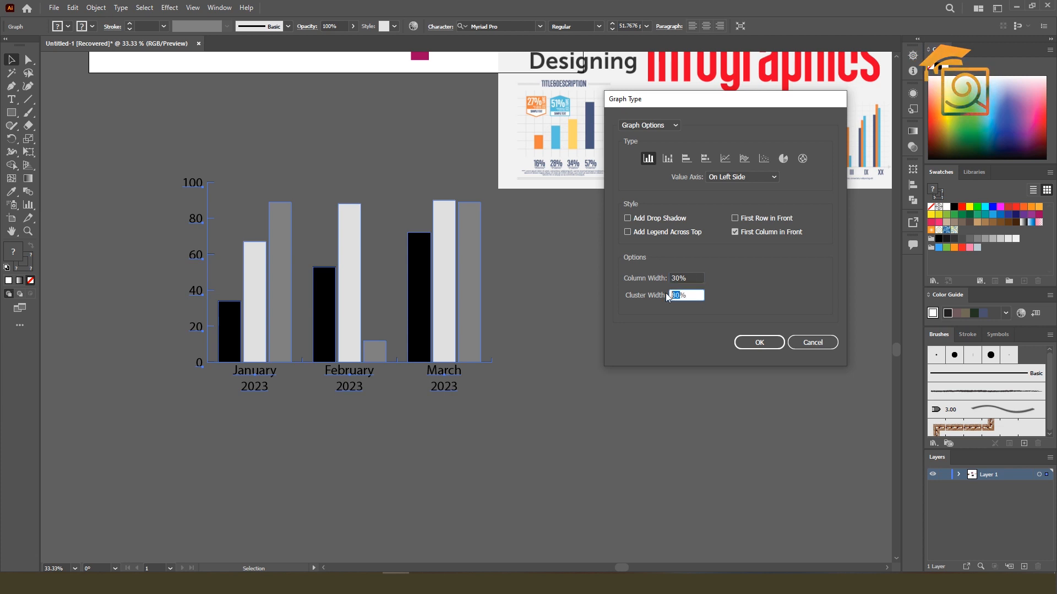
pyautogui.click(750, 344)
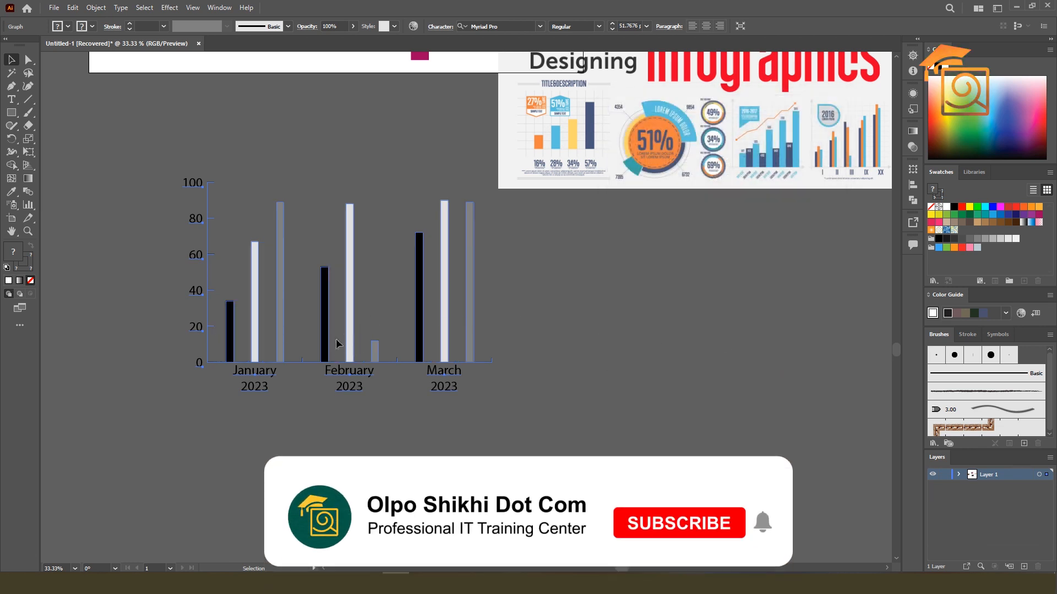
# Set the monthly graph's cluster width to 20%
pyautogui.rightClick(463, 268)
pyautogui.click(492, 318)
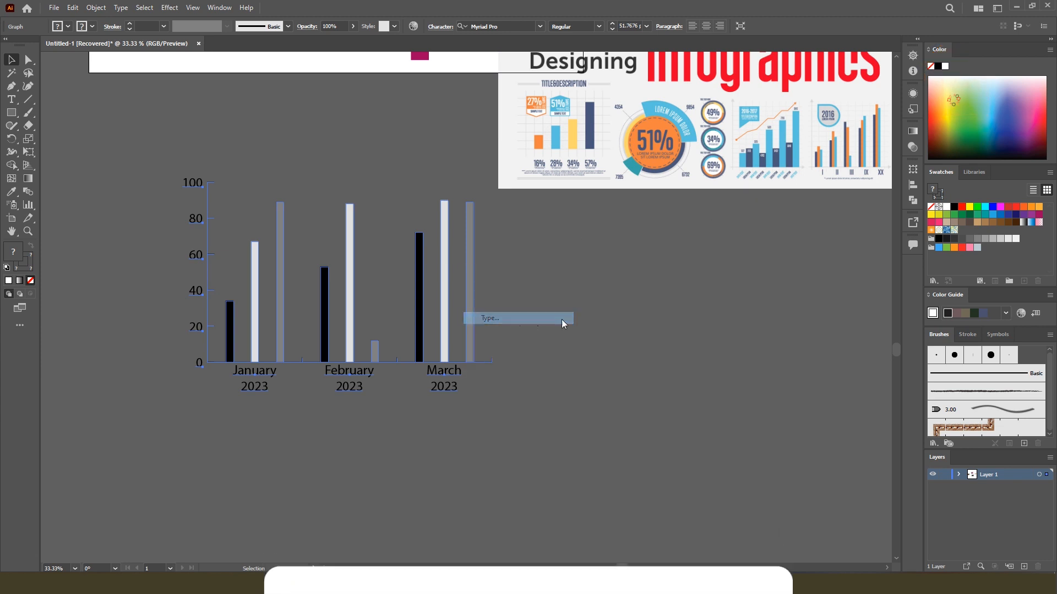
pyautogui.doubleClick(676, 296)
pyautogui.write('20')
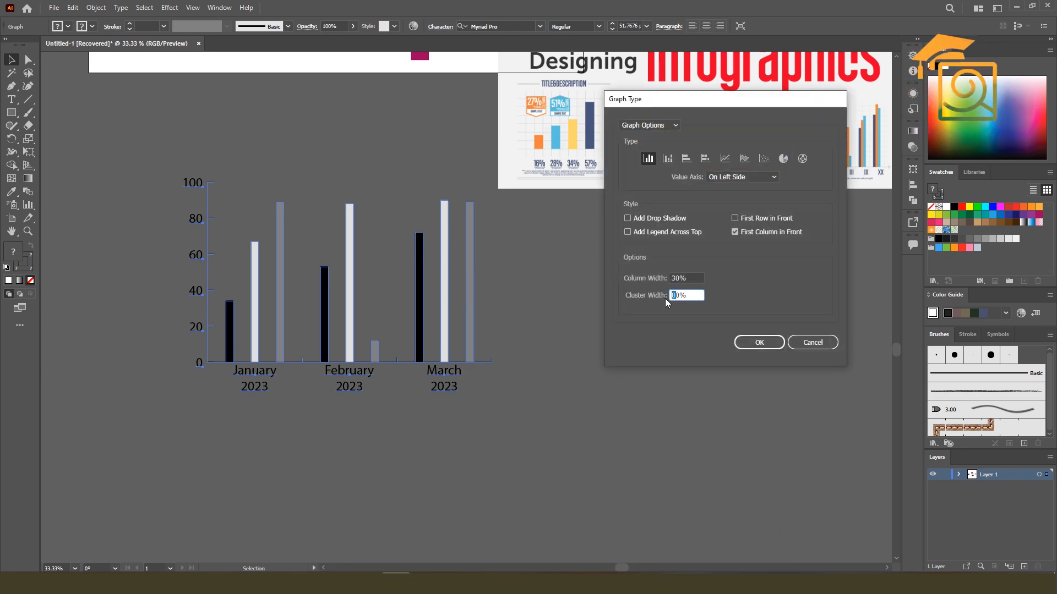
pyautogui.click(759, 342)
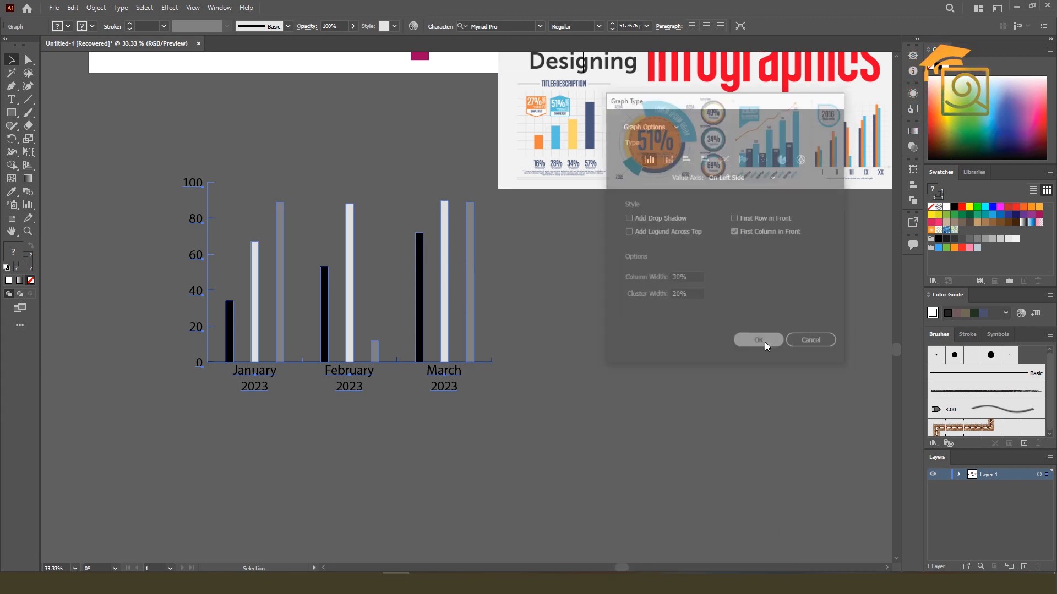
# Set the monthly graph's column width to 80%
pyautogui.rightClick(445, 300)
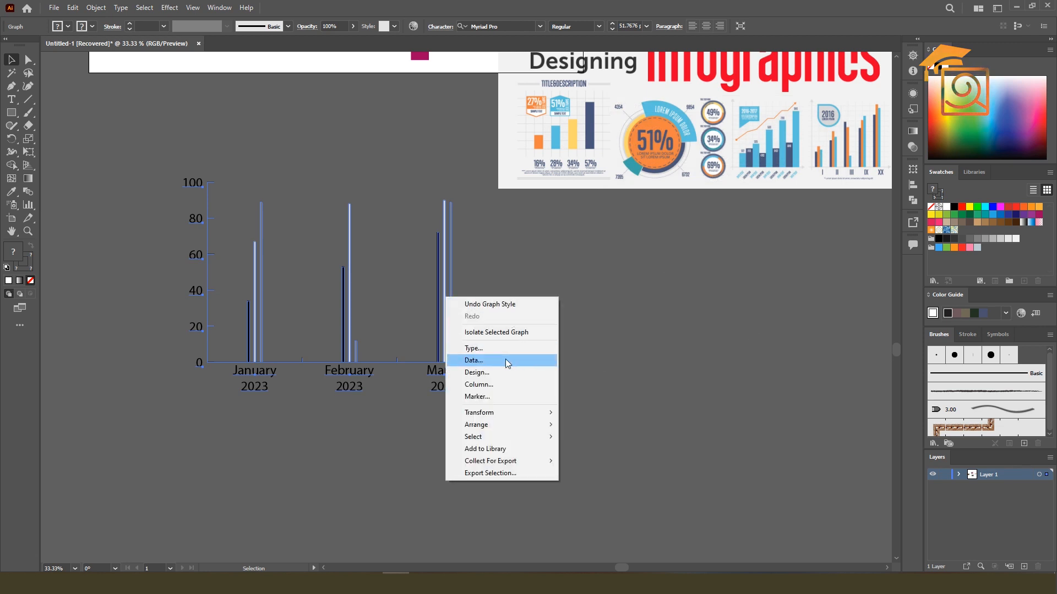
pyautogui.click(482, 350)
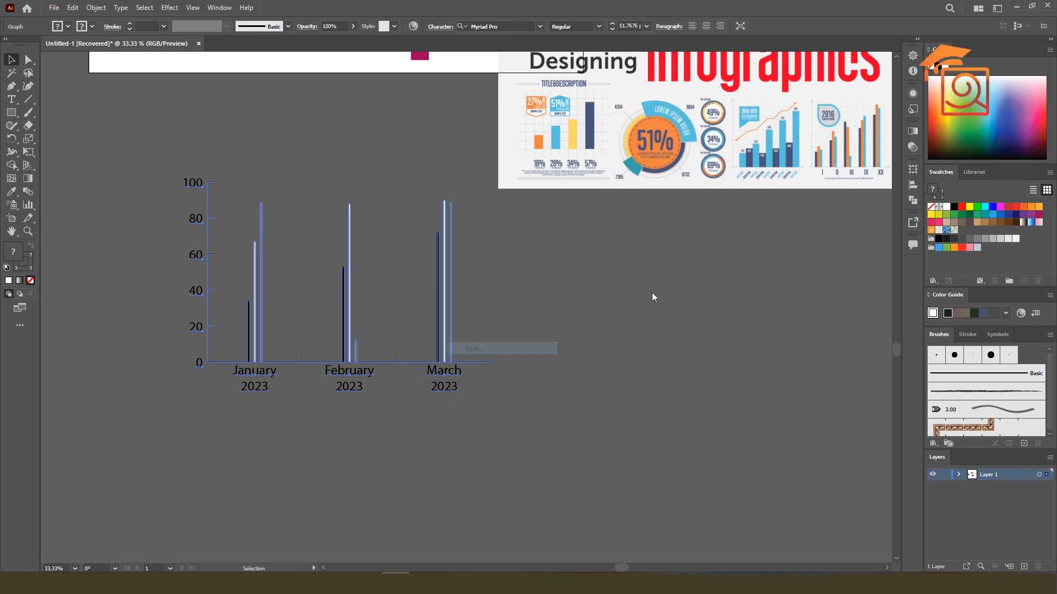
pyautogui.moveTo(678, 280); pyautogui.dragTo(651, 274)
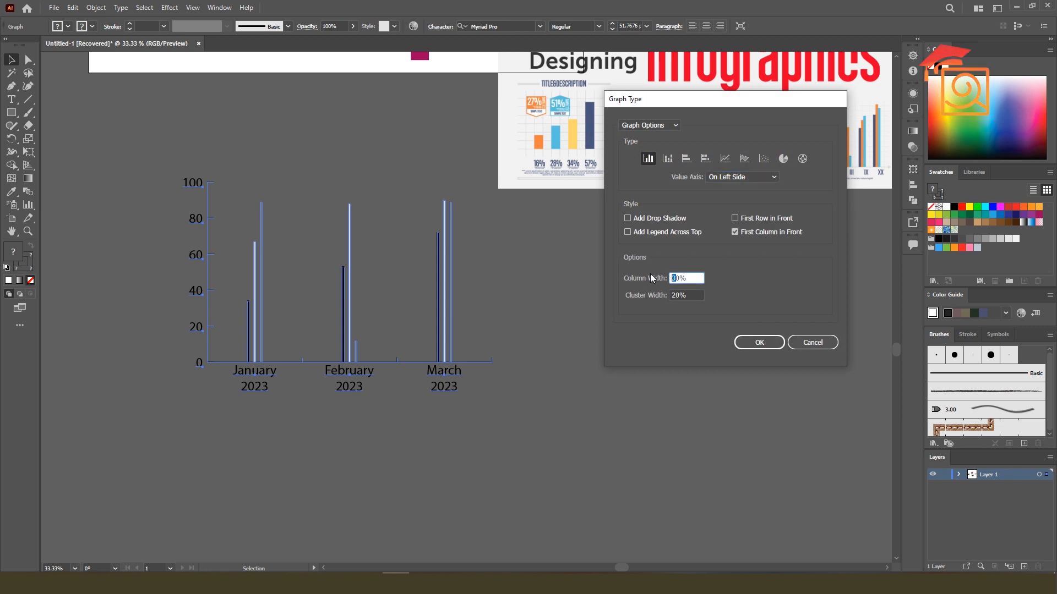
pyautogui.write('9')
pyautogui.click(758, 342)
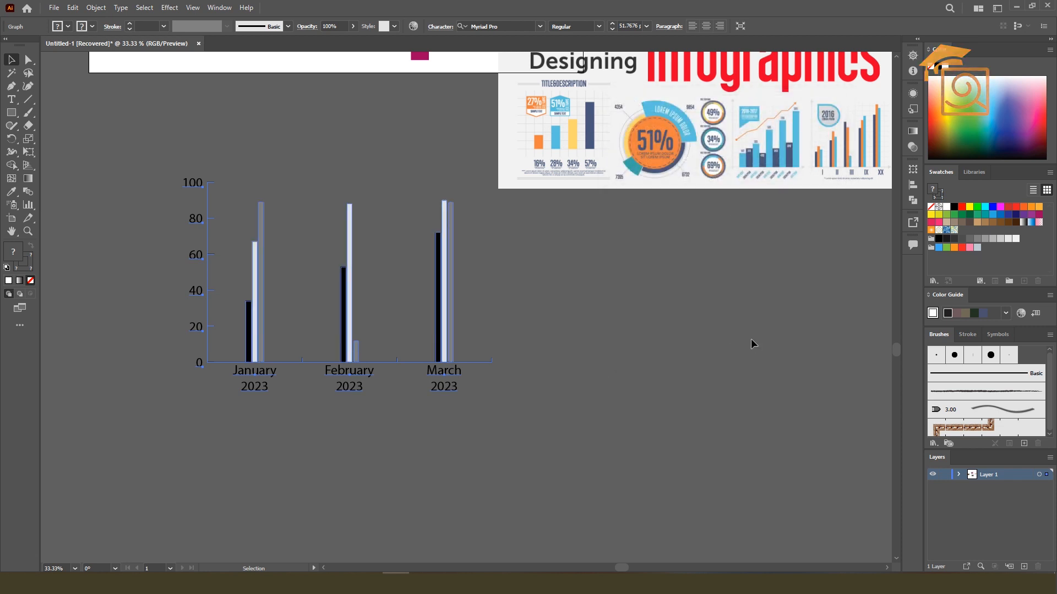
# Set the monthly graph's column width to 100%, check the spacing between neighbouring columns, and deselect the graph
pyautogui.rightClick(450, 268)
pyautogui.click(476, 319)
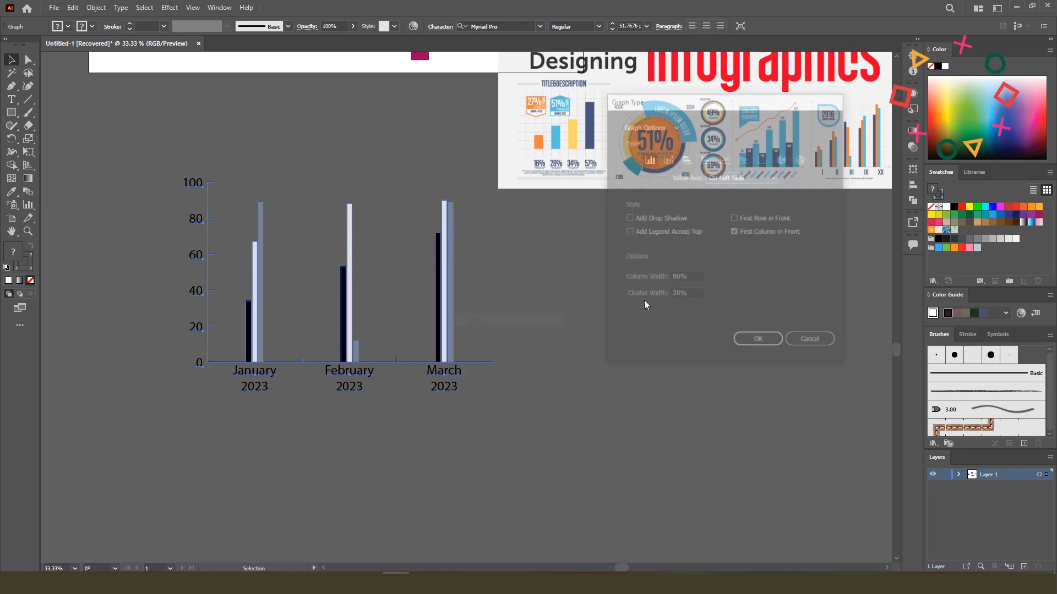
pyautogui.moveTo(677, 275); pyautogui.dragTo(619, 272)
pyautogui.write('100')
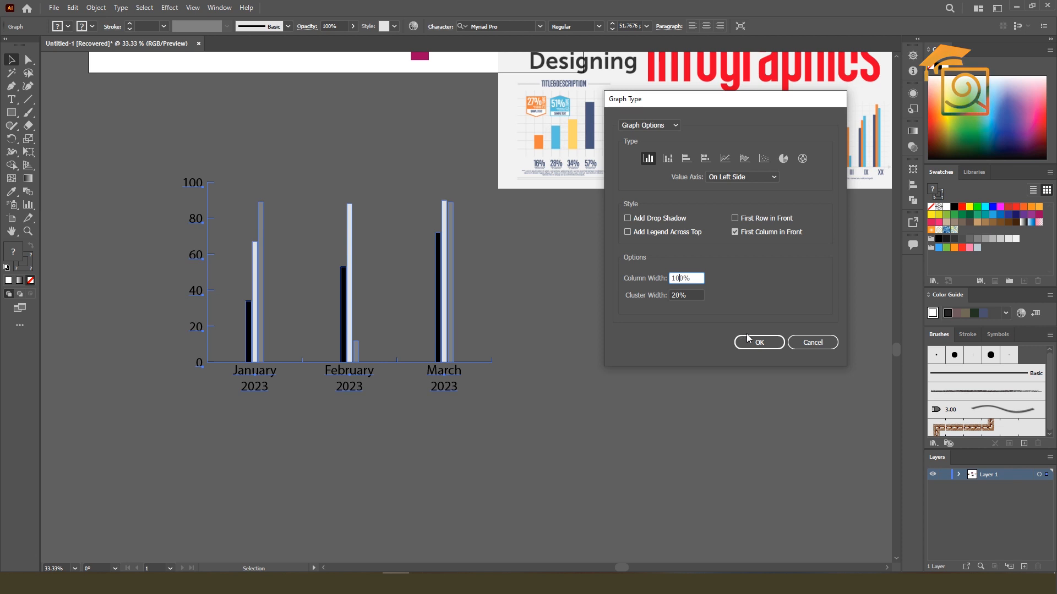
pyautogui.click(749, 341)
pyautogui.scroll(3, 431, 272)
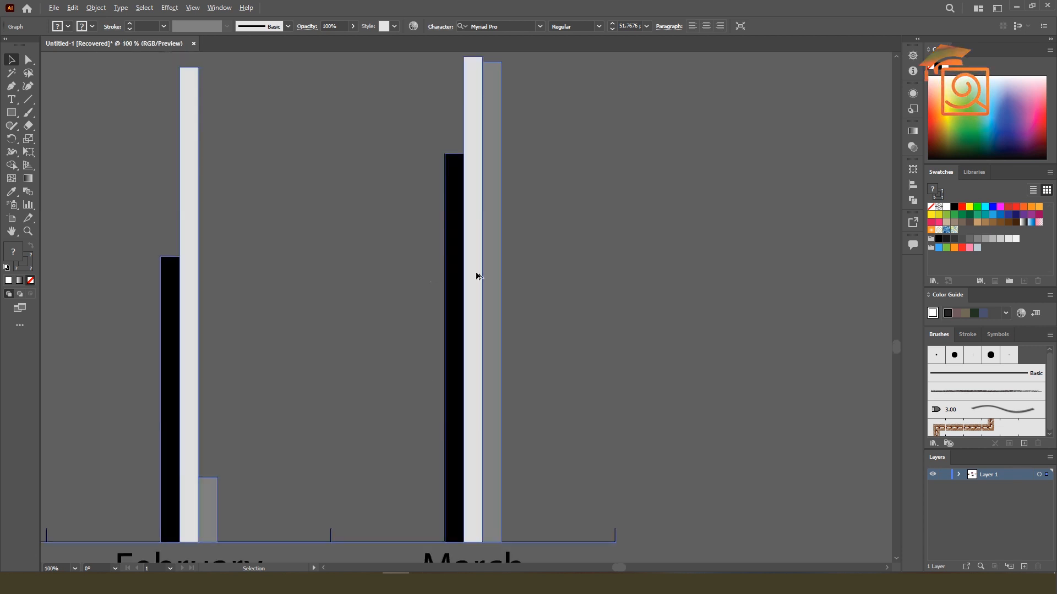
pyautogui.scroll(-3, 489, 272)
pyautogui.click(561, 261)
# Compare the monthly graph's clustered columns with the column charts in the infographic image
pyautogui.hscroll(3, 848, 161)
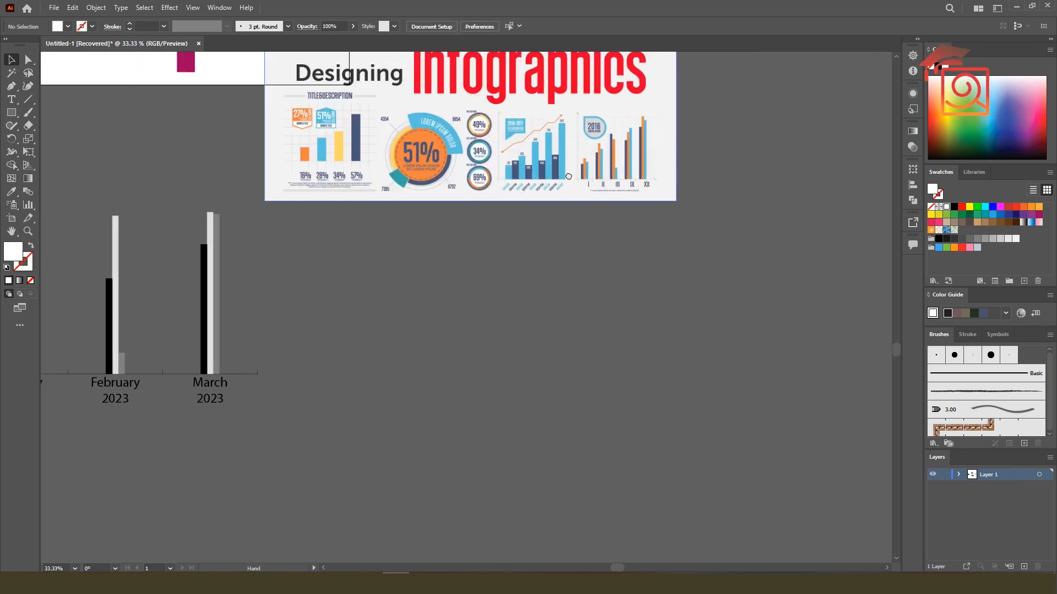
pyautogui.scroll(3, 716, 176)
pyautogui.scroll(-3, 718, 169)
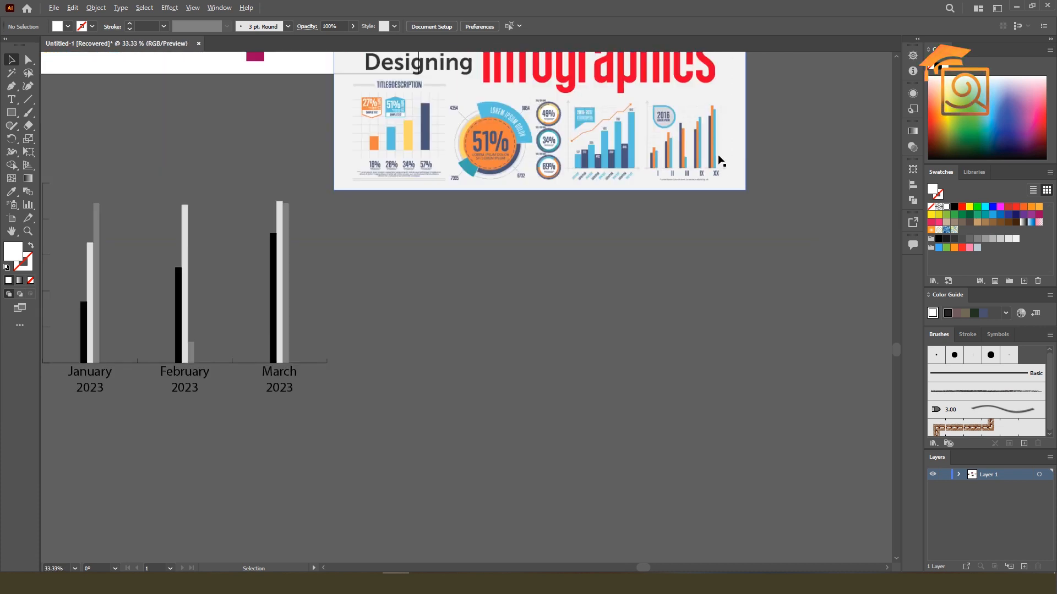
pyautogui.moveTo(236, 333); pyautogui.dragTo(289, 345)
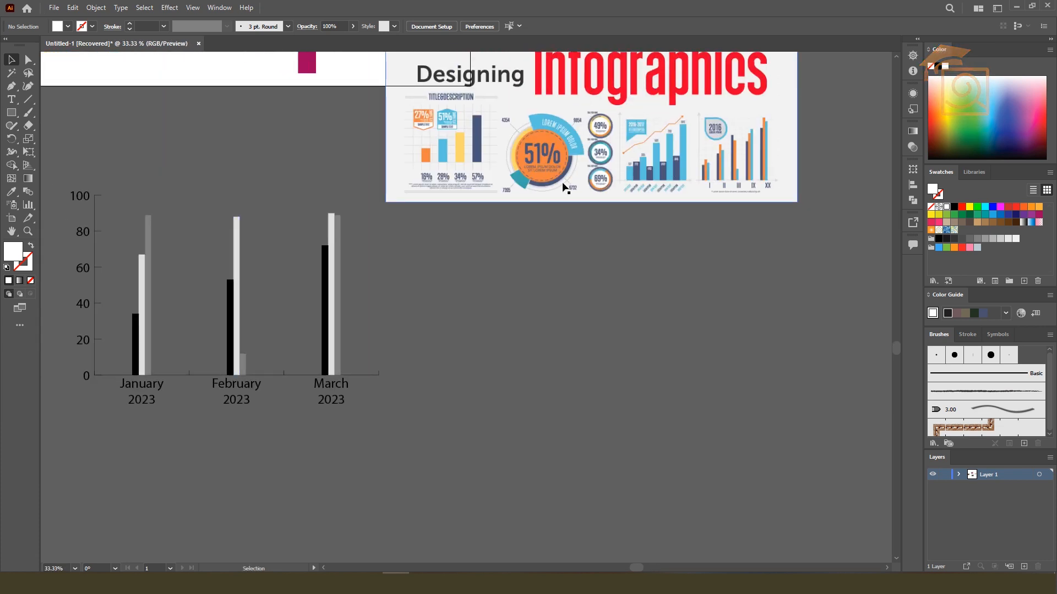
pyautogui.scroll(2, 675, 173)
pyautogui.hscroll(-1, 675, 174)
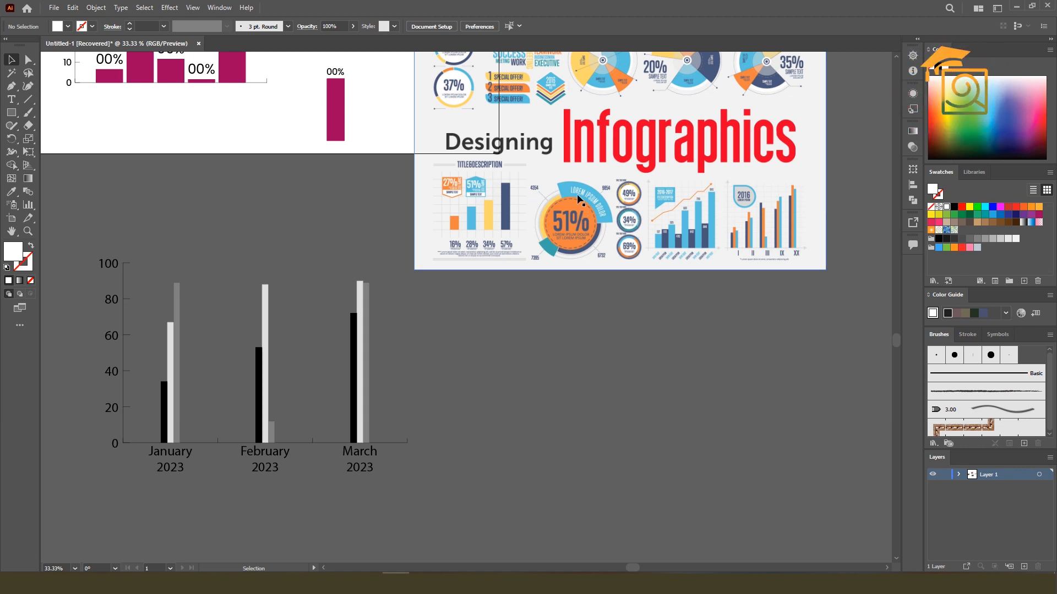
pyautogui.moveTo(366, 322); pyautogui.dragTo(422, 258)
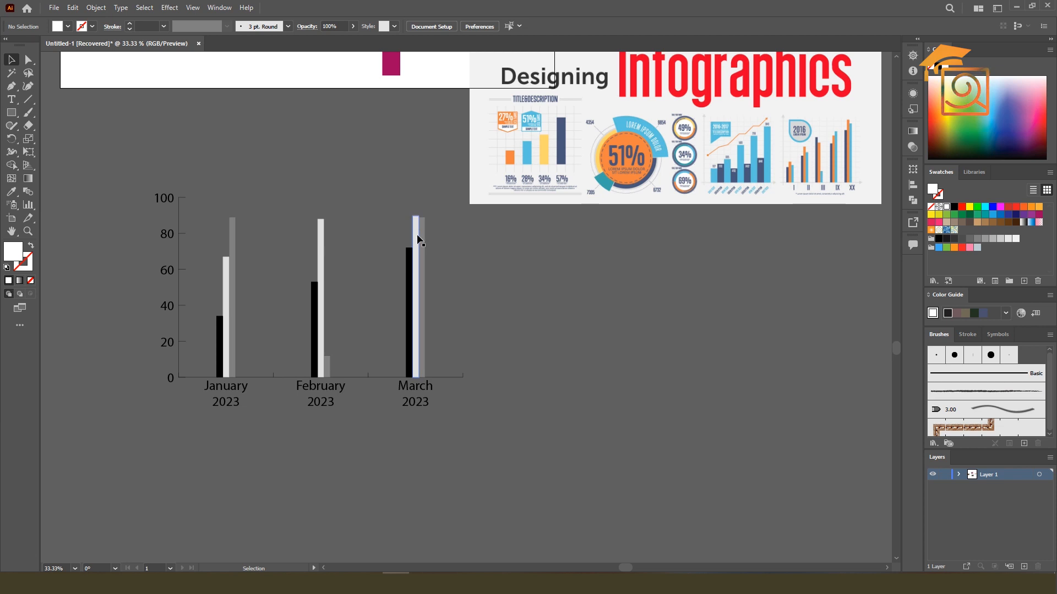
# Group-select the third-series columns across all months, remove their stroke, and fill them with the orange sampled from the infographic's grouped column chart
pyautogui.moveTo(31, 66); pyautogui.dragTo(65, 77)
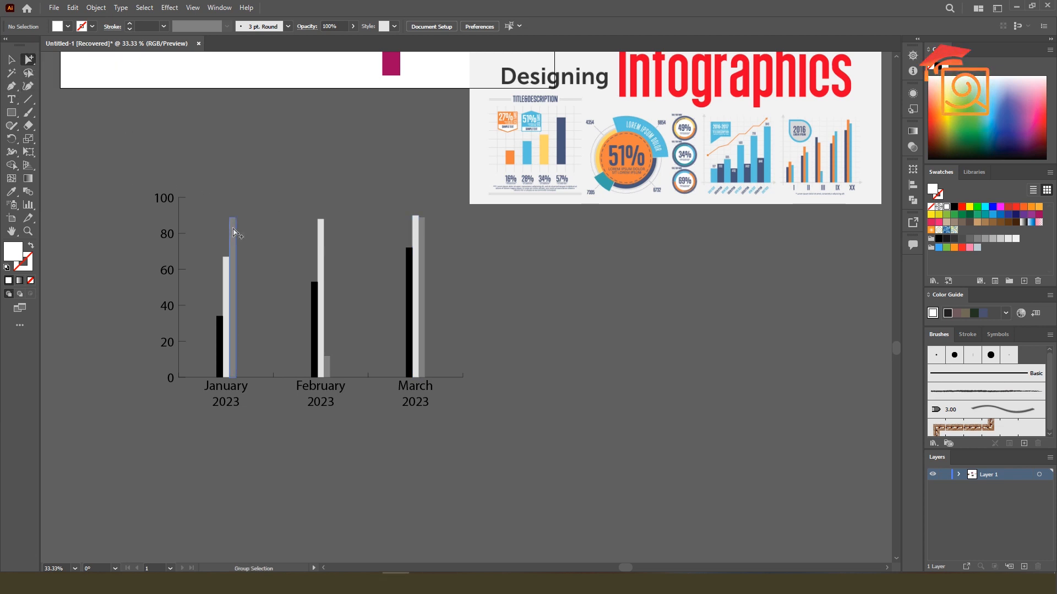
pyautogui.click(234, 232)
pyautogui.click(234, 231)
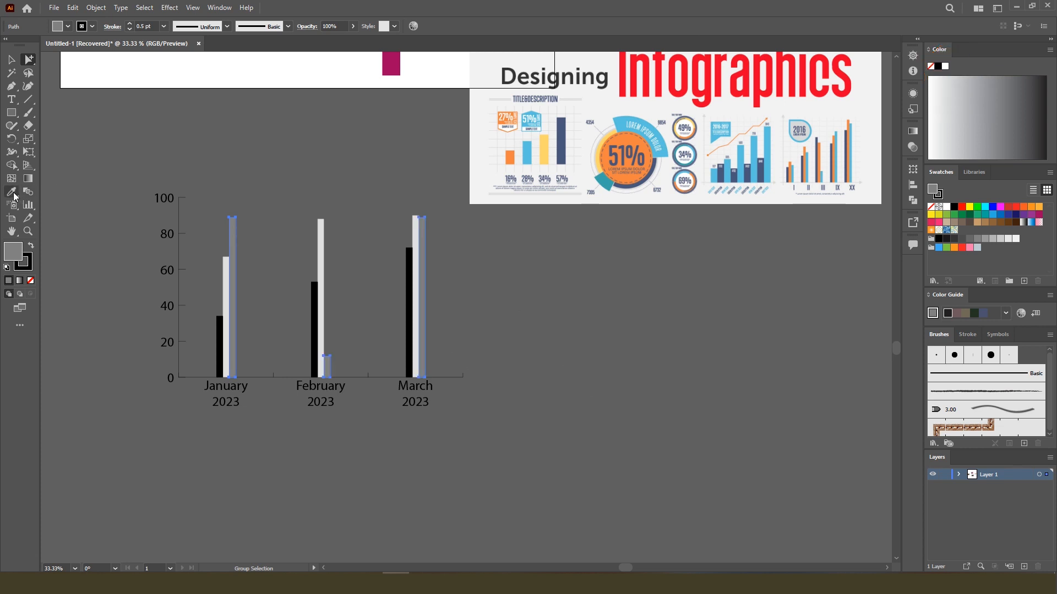
pyautogui.click(18, 268)
pyautogui.click(31, 281)
pyautogui.click(12, 251)
pyautogui.click(11, 191)
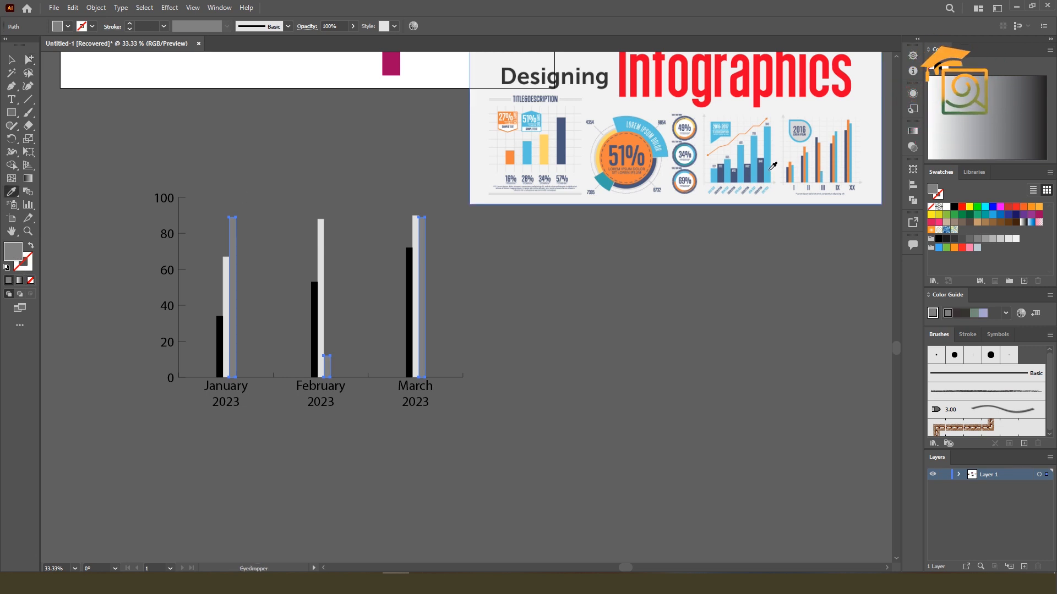
pyautogui.click(848, 124)
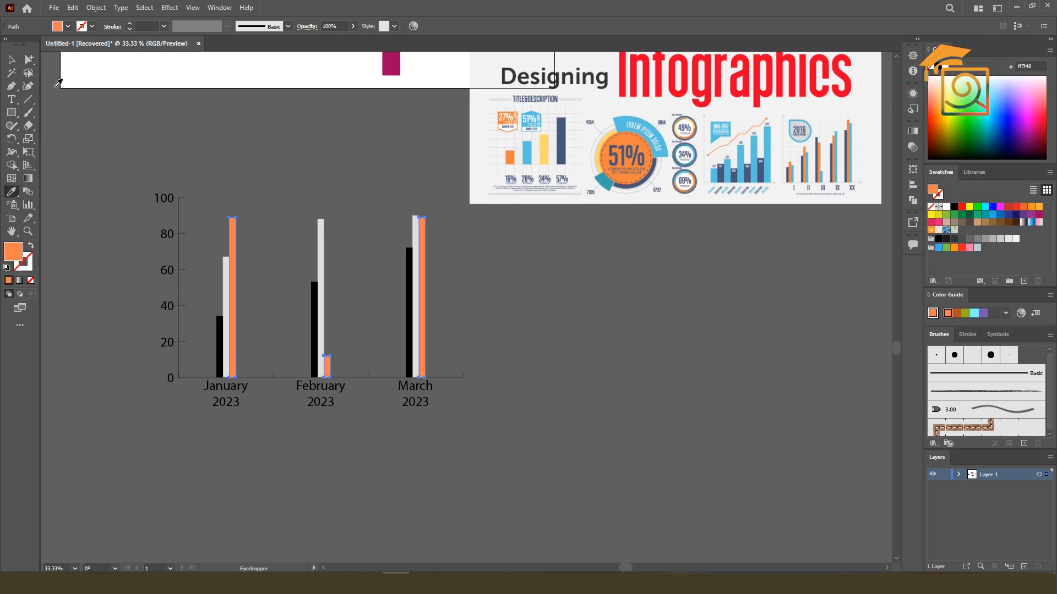
# Group-select the first-series columns across all months, remove their stroke, and fill them with the light blue sampled from the infographic's grouped column chart
pyautogui.click(28, 59)
pyautogui.click(220, 334)
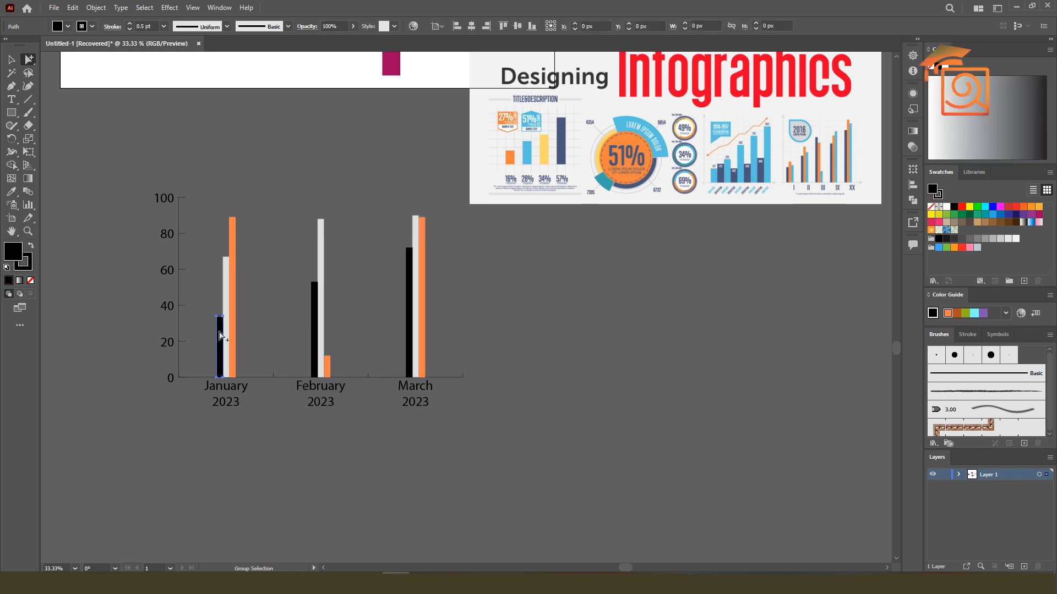
pyautogui.click(220, 335)
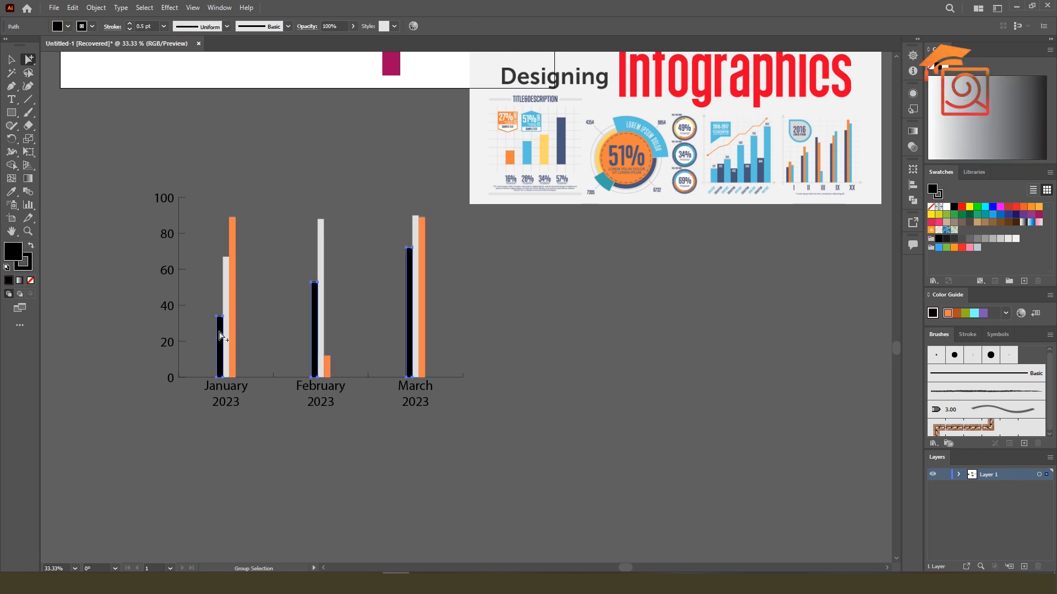
pyautogui.click(31, 280)
pyautogui.click(11, 192)
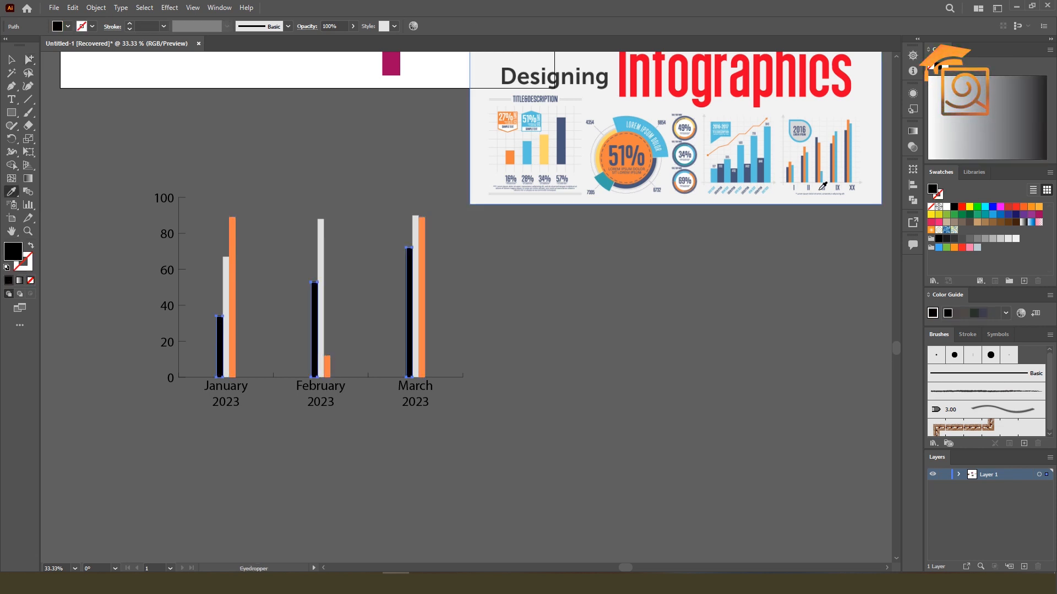
pyautogui.click(807, 154)
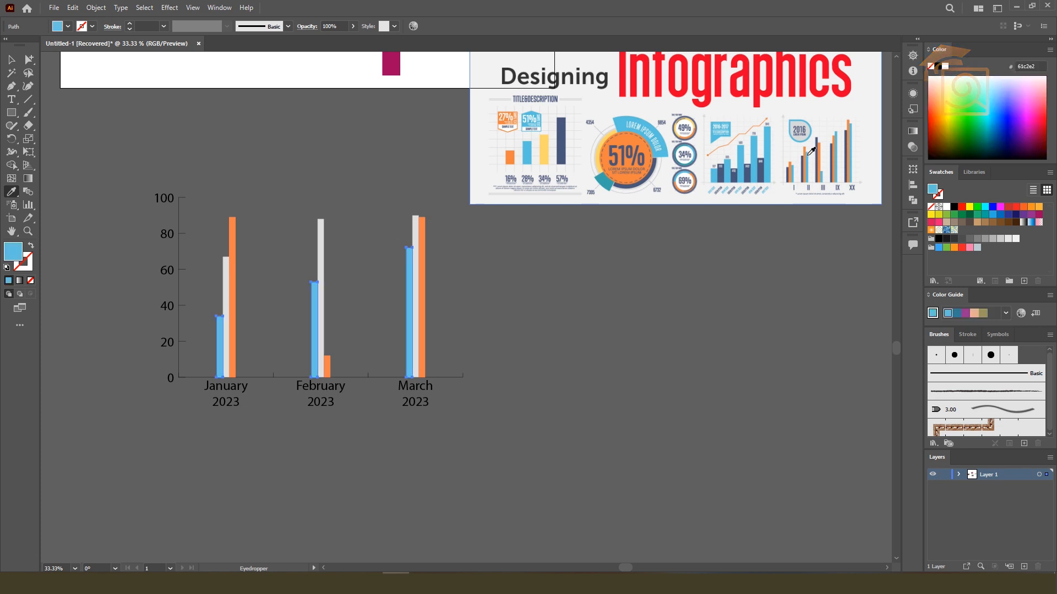
# Group-select the second-series columns across all months, recolour them with the dark blue sampled from the infographic's grouped column chart, and deselect
pyautogui.click(30, 61)
pyautogui.click(228, 273)
pyautogui.click(227, 273)
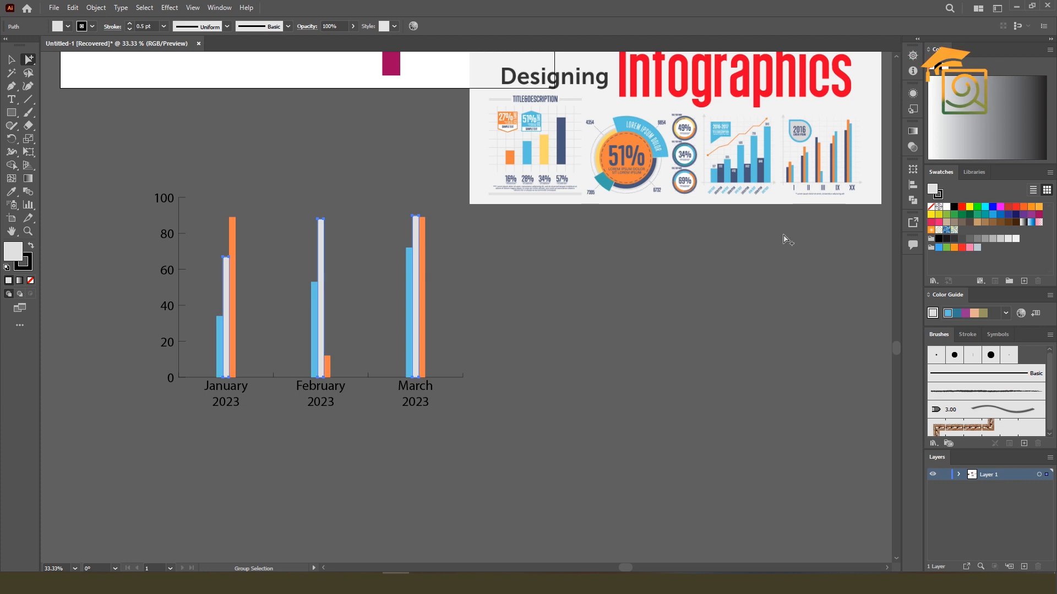
pyautogui.click(12, 192)
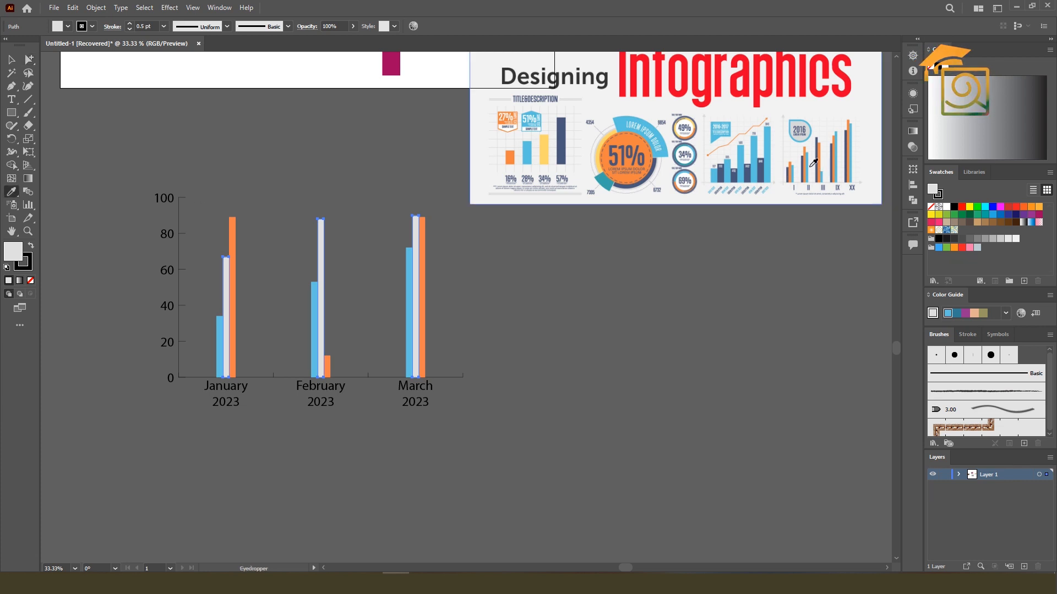
pyautogui.click(788, 173)
pyautogui.scroll(3, 789, 169)
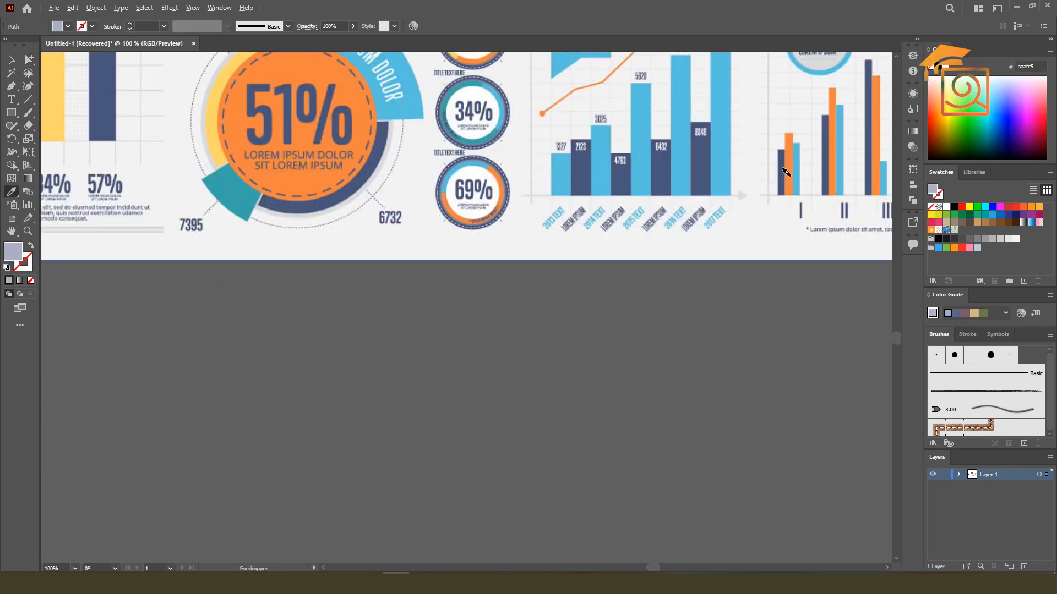
pyautogui.click(786, 168)
pyautogui.scroll(-3, 785, 168)
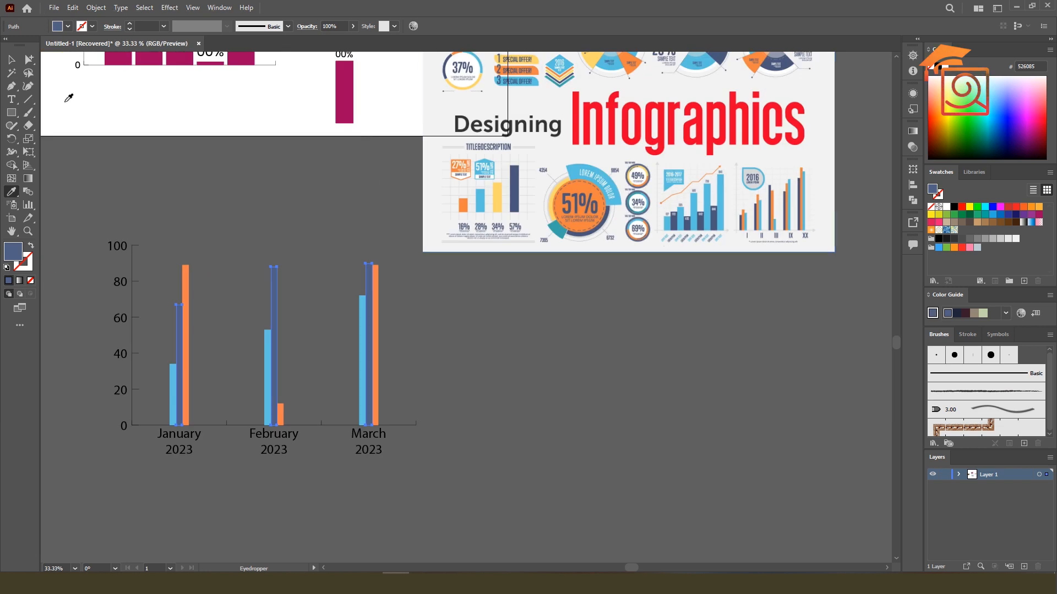
pyautogui.click(13, 59)
pyautogui.click(488, 328)
# Move the infographic image down clear of the artboard and bring the pie chart closer to the monthly column graph
pyautogui.moveTo(392, 349); pyautogui.dragTo(498, 310)
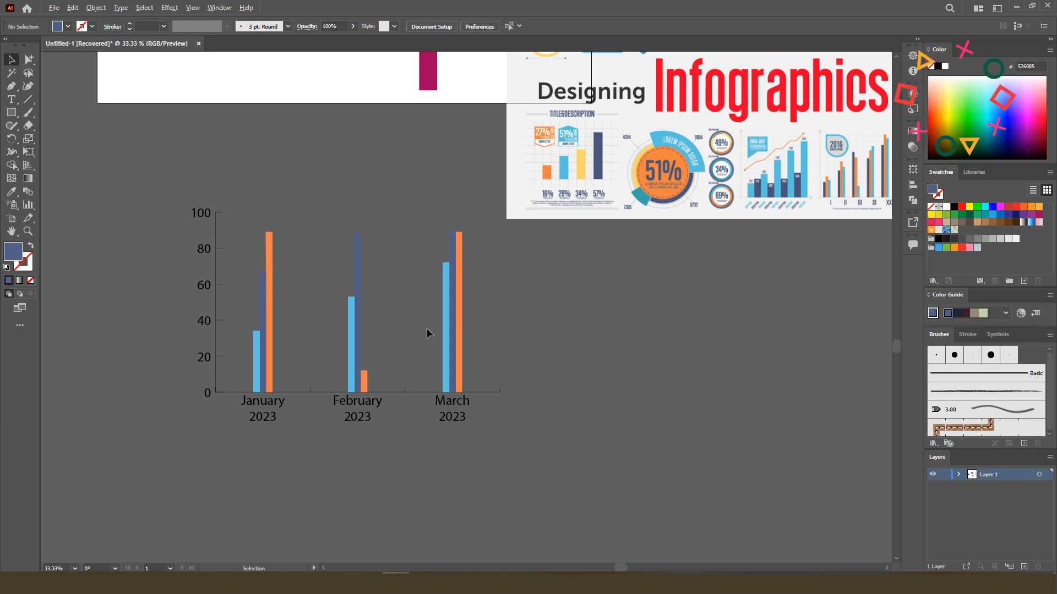
pyautogui.scroll(-1, 427, 328)
pyautogui.scroll(-1, 427, 328)
pyautogui.scroll(1, 448, 317)
pyautogui.scroll(-1, 449, 315)
pyautogui.moveTo(540, 212); pyautogui.dragTo(550, 298)
pyautogui.moveTo(145, 233); pyautogui.dragTo(270, 249)
pyautogui.click(386, 240)
pyautogui.scroll(1, 302, 259)
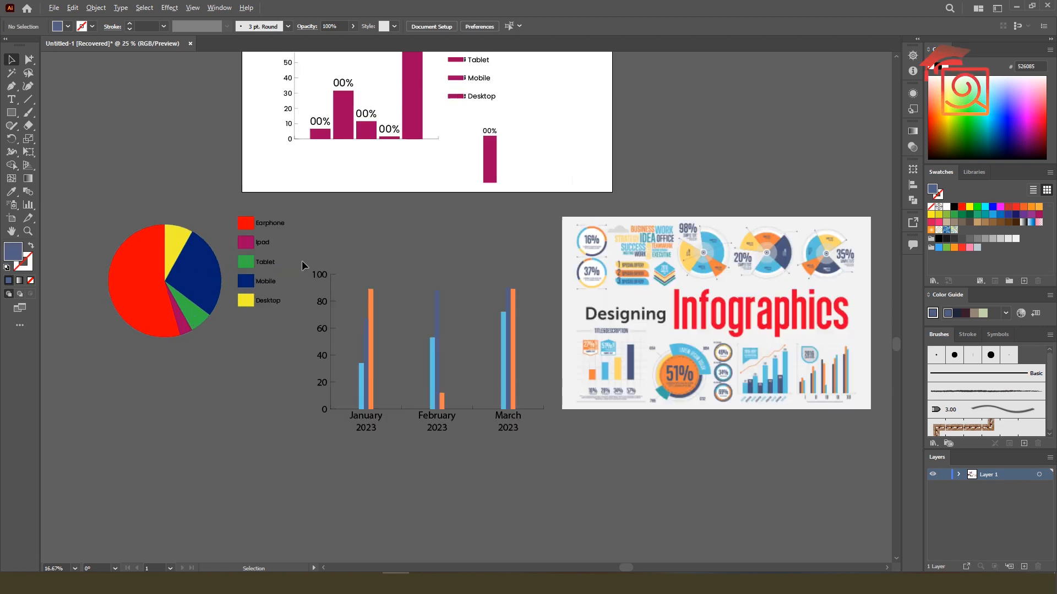